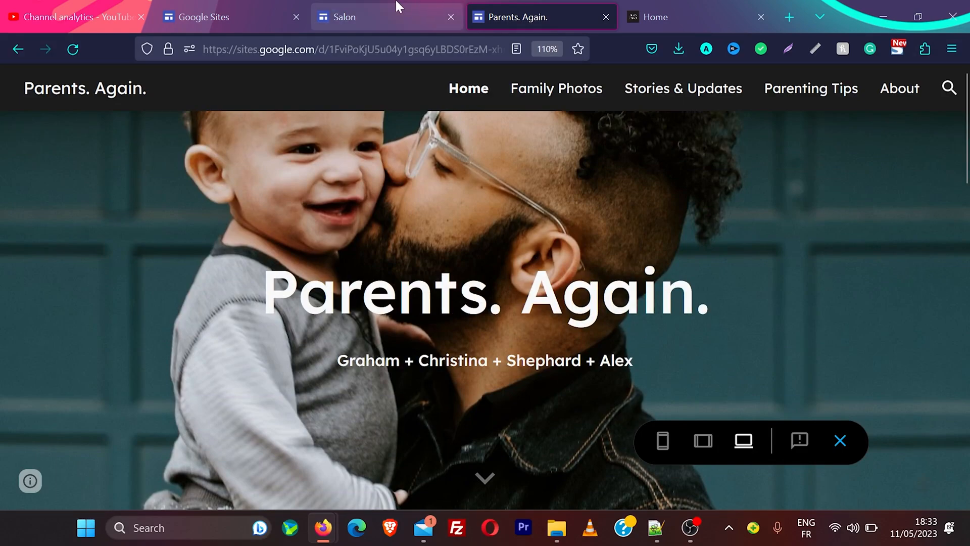
- Look through the Salon site preview's home page, from the banner down to the booking contact line
left_click(399, 7)
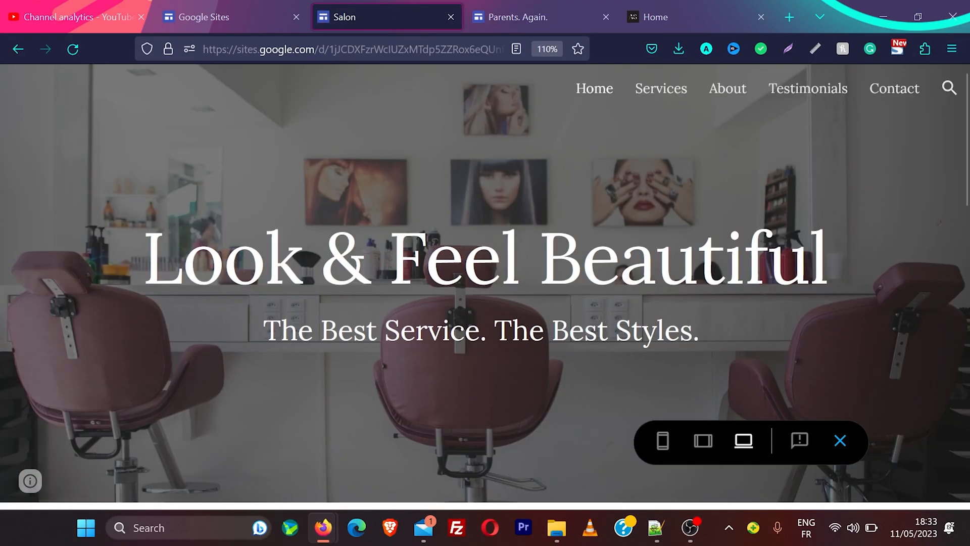
scroll(485, 286, "down", 10)
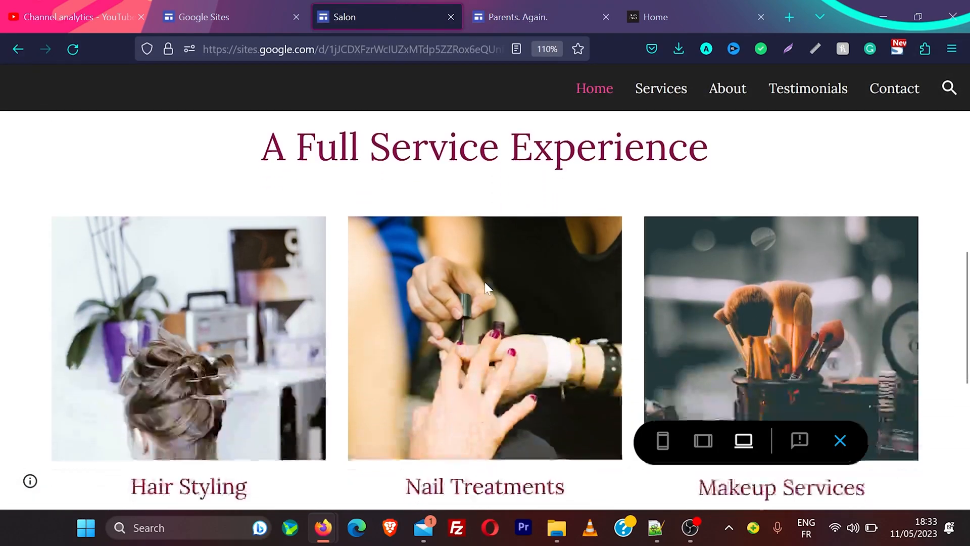
scroll(484, 282, "down", 5)
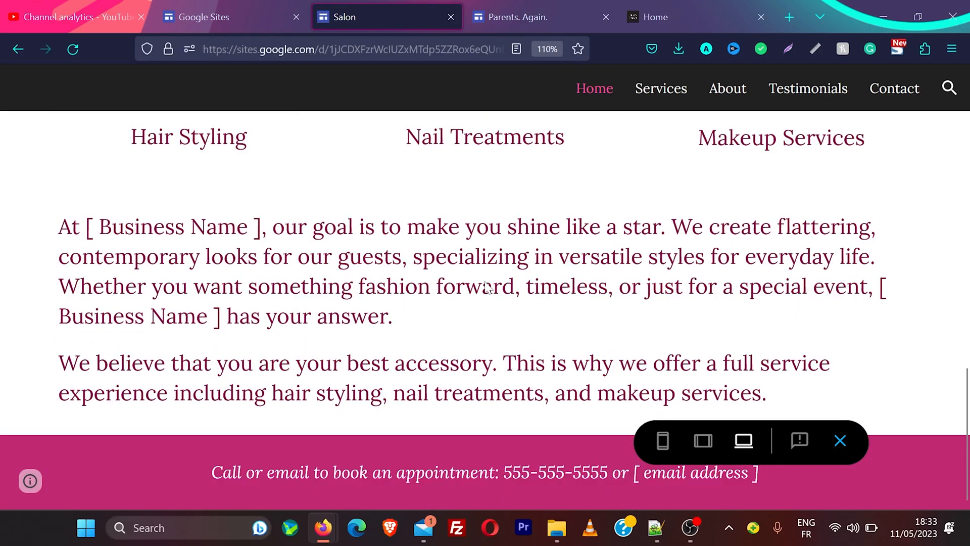
scroll(487, 287, "up", 15)
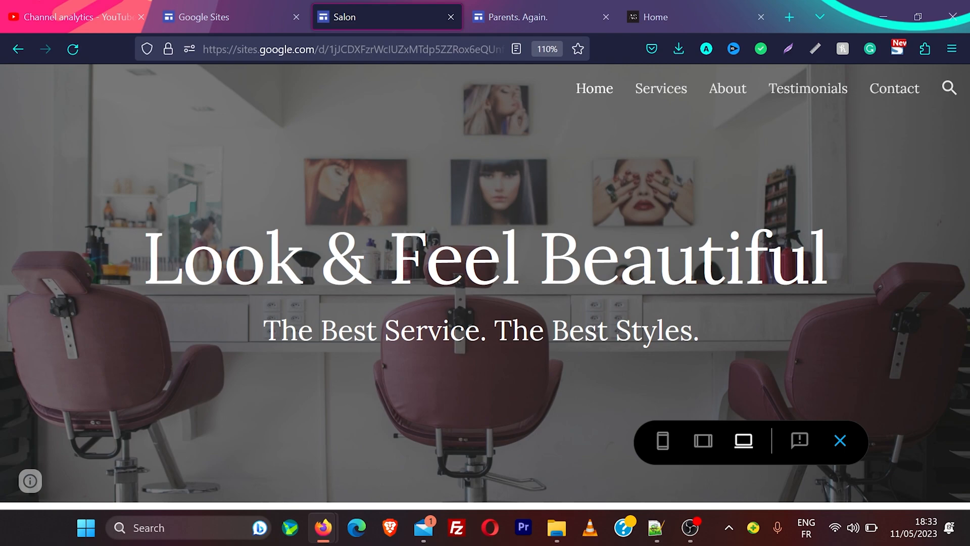
- Review the published website-creation site's home page, including the recent tutorials, and advance the Recent Works carousel by one image
left_click(676, 8)
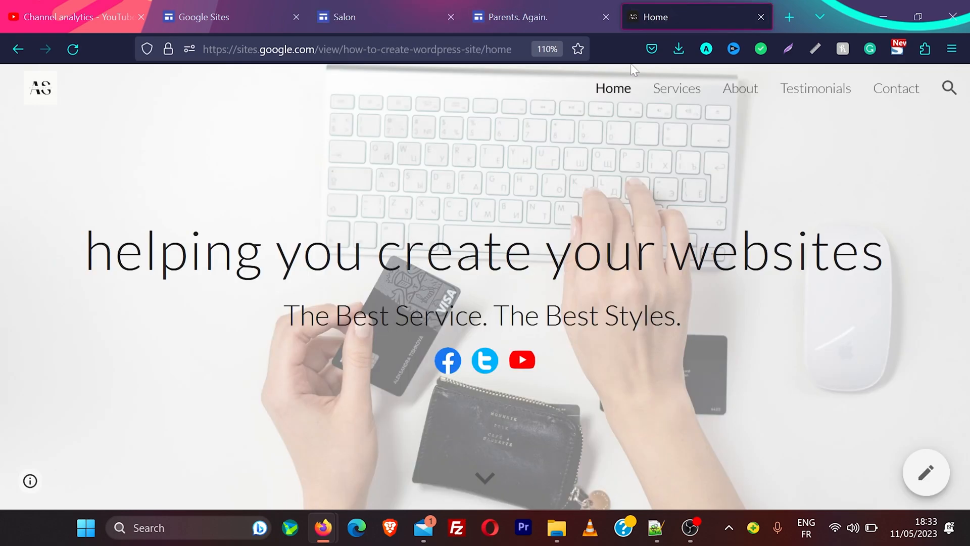
scroll(516, 202, "down", 3)
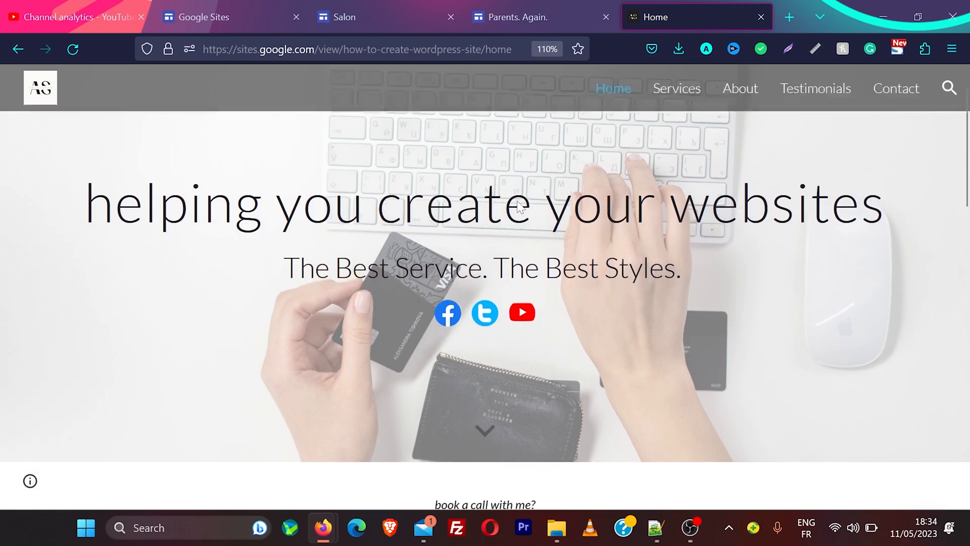
scroll(496, 152, "up", 3)
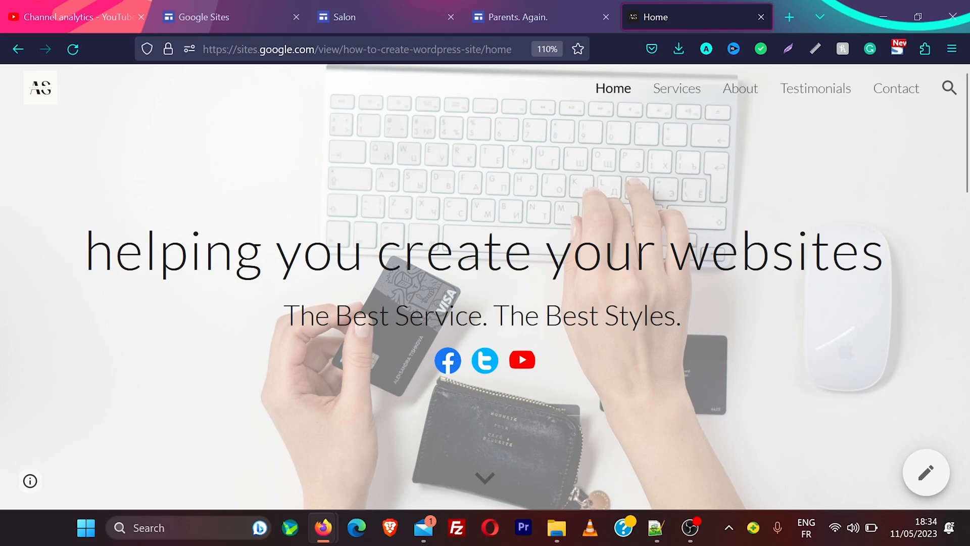
scroll(448, 304, "down", 2)
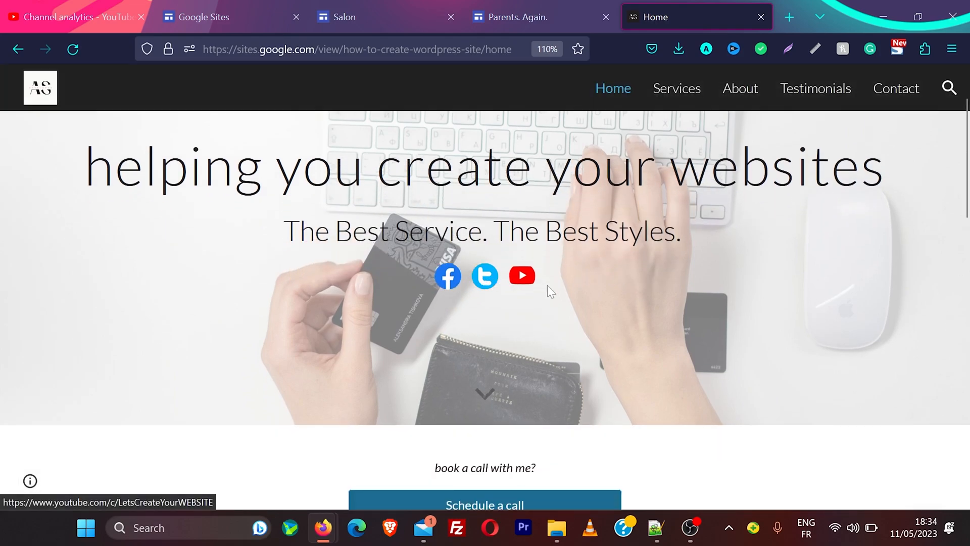
scroll(550, 292, "down", 6)
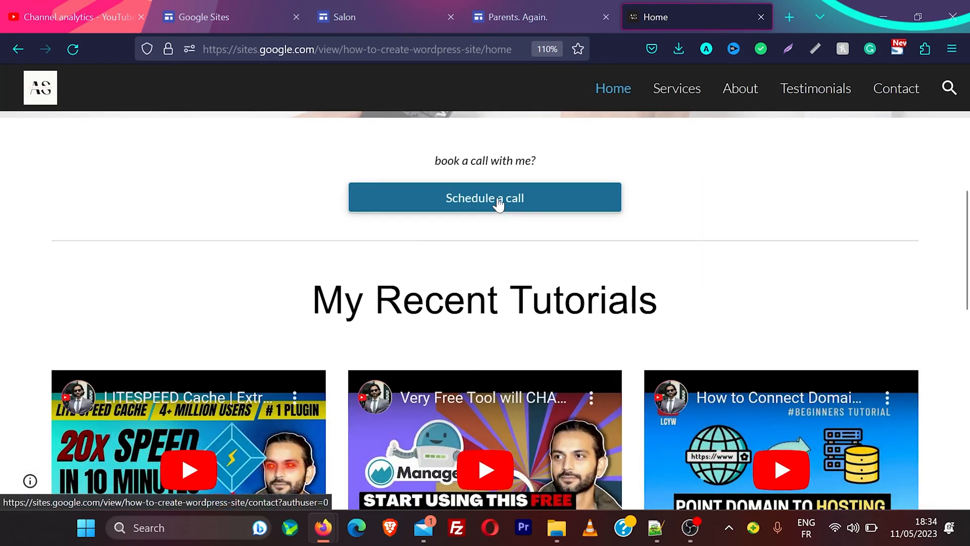
scroll(465, 340, "down", 4)
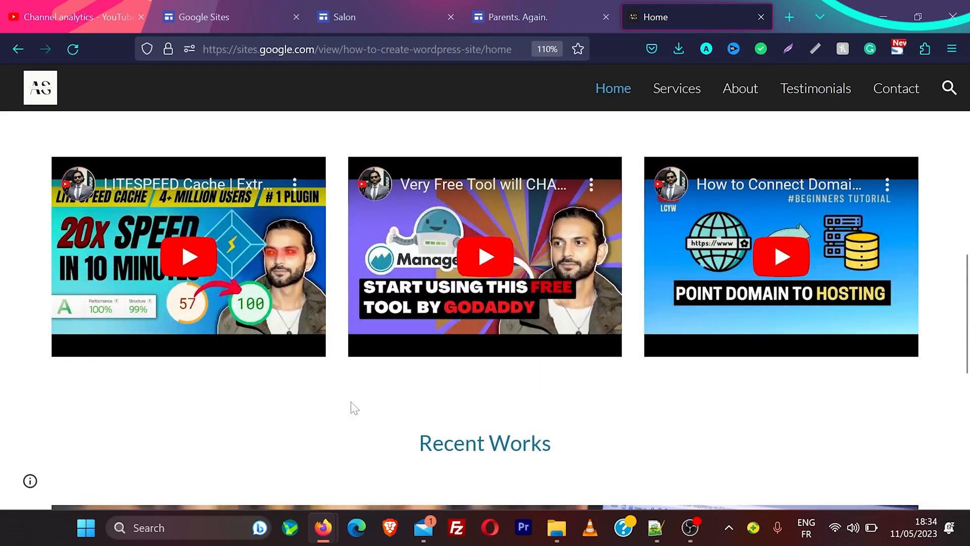
scroll(350, 403, "down", 7)
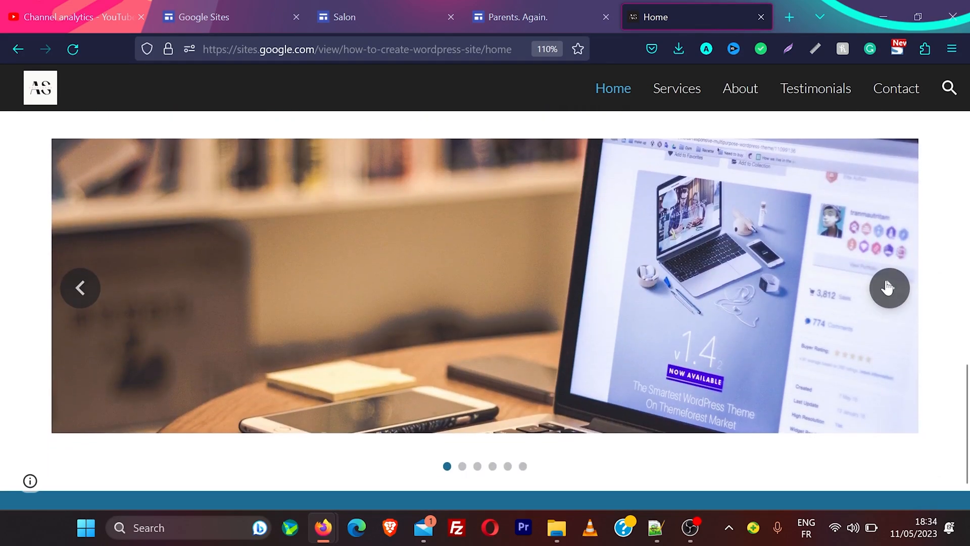
left_click(888, 287)
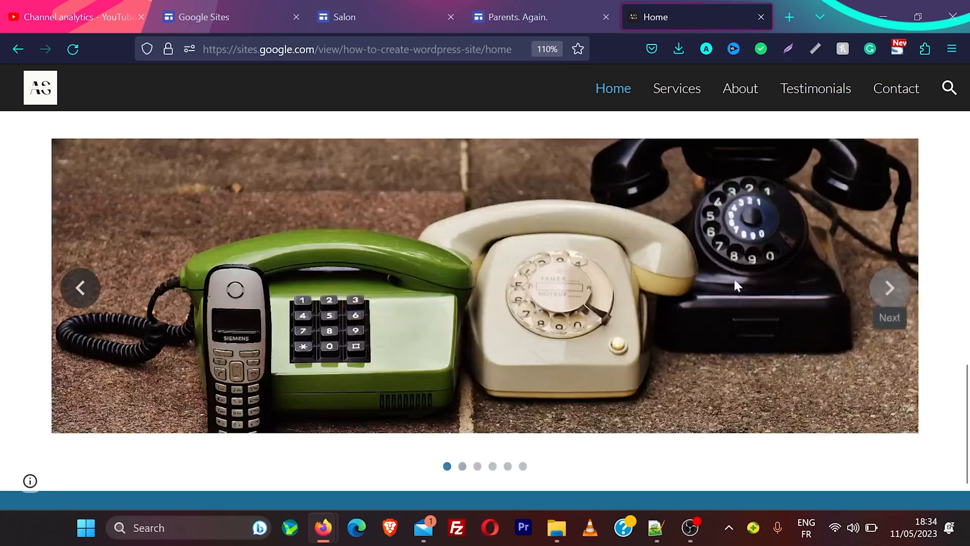
scroll(514, 275, "up", 11)
scroll(516, 280, "up", 5)
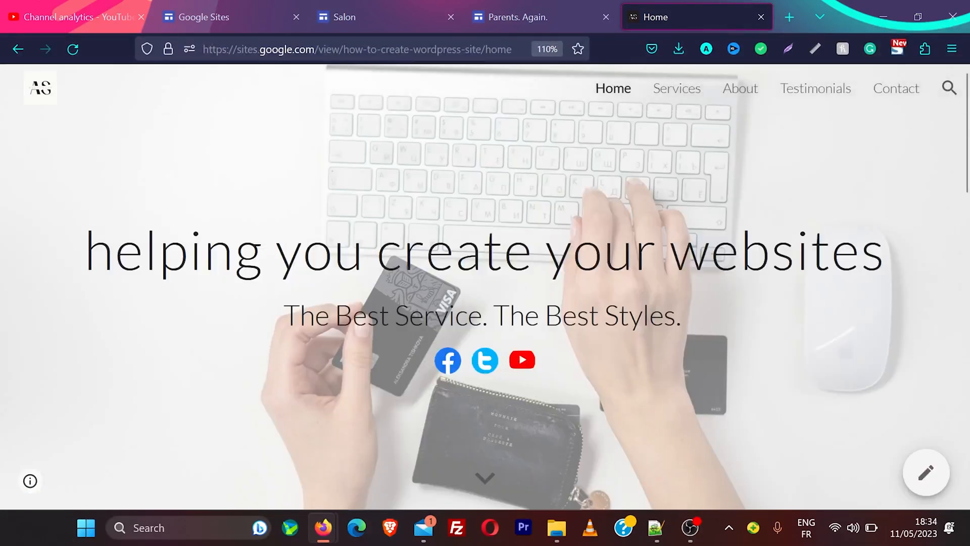
- Open the published site's Services page and look over its banner and list of services
left_click(683, 89)
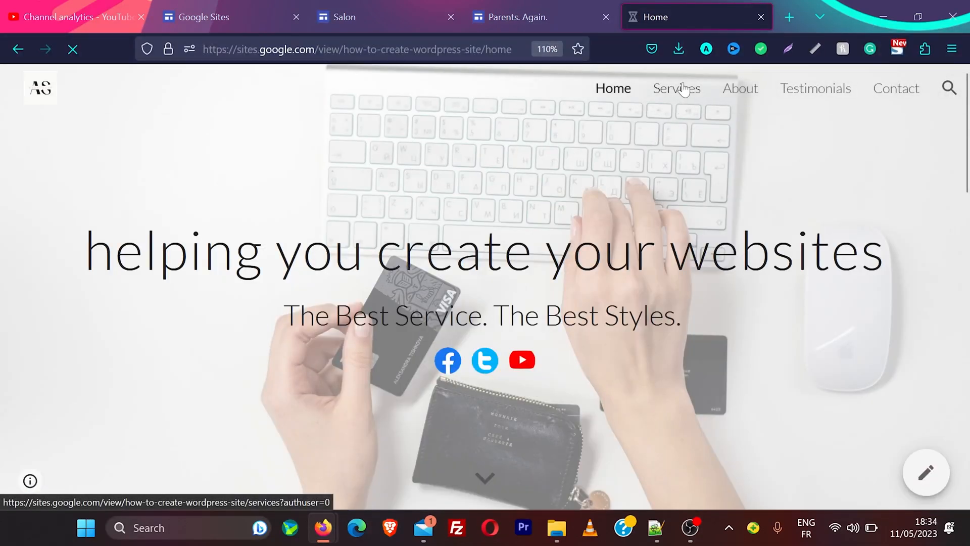
scroll(451, 307, "down", 10)
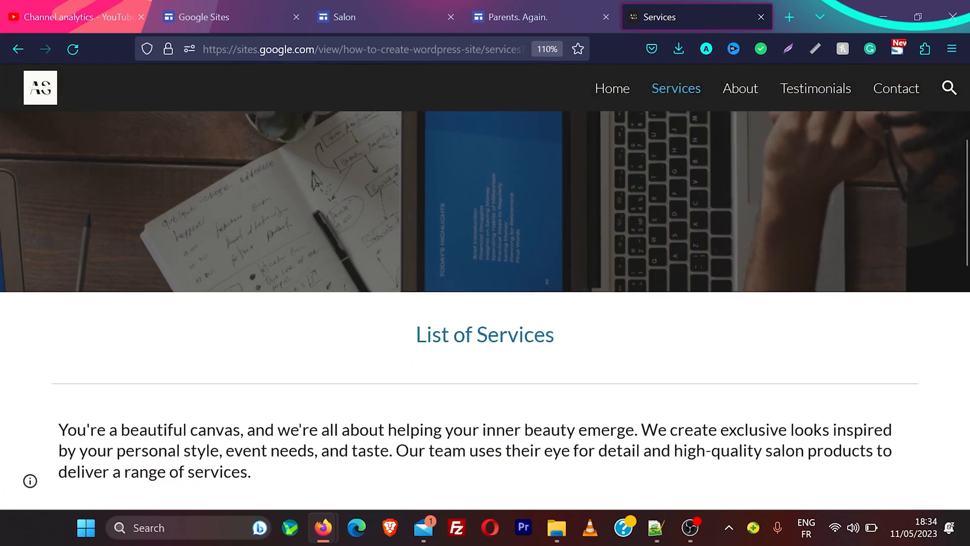
scroll(450, 304, "up", 12)
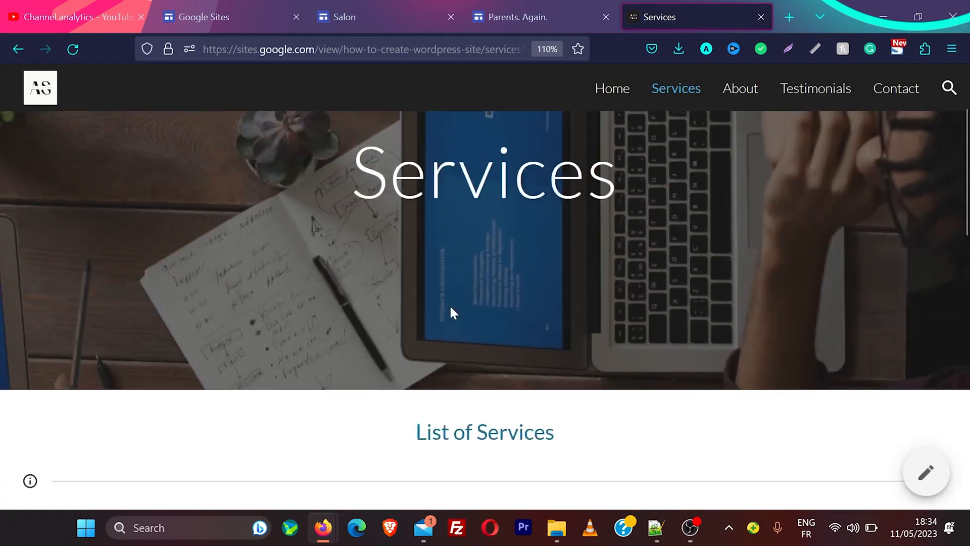
- Expand the full template gallery on the Google Sites start page and view the Family Update example site
left_click(224, 7)
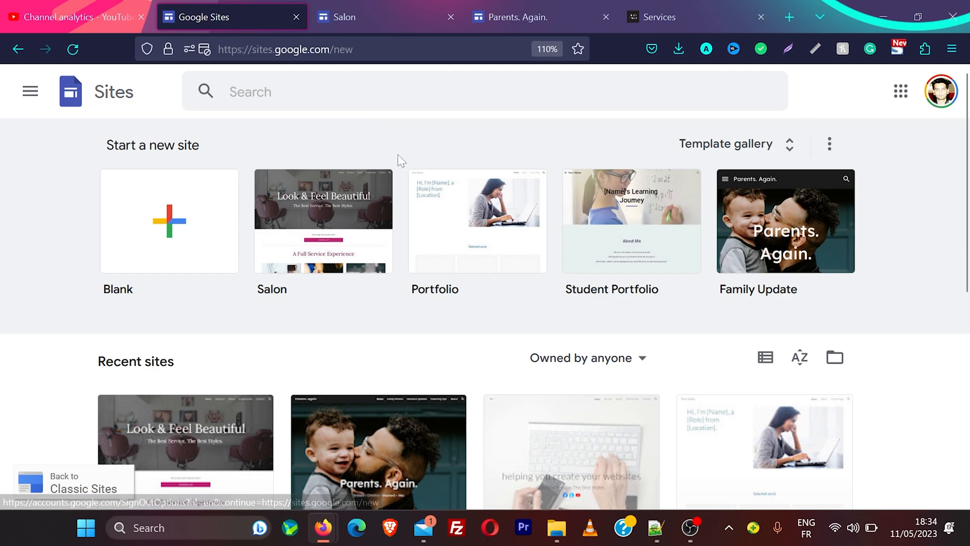
scroll(380, 144, "down", 3)
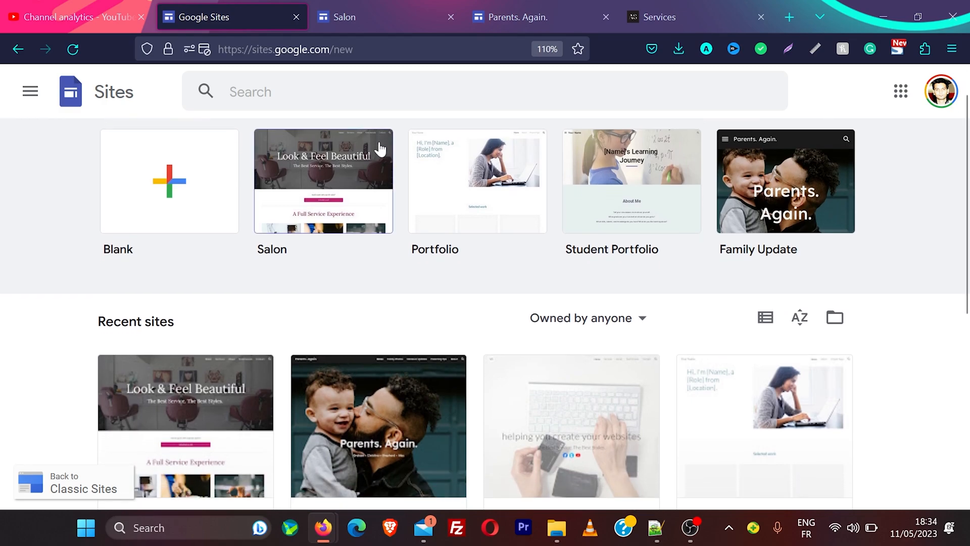
scroll(380, 148, "up", 3)
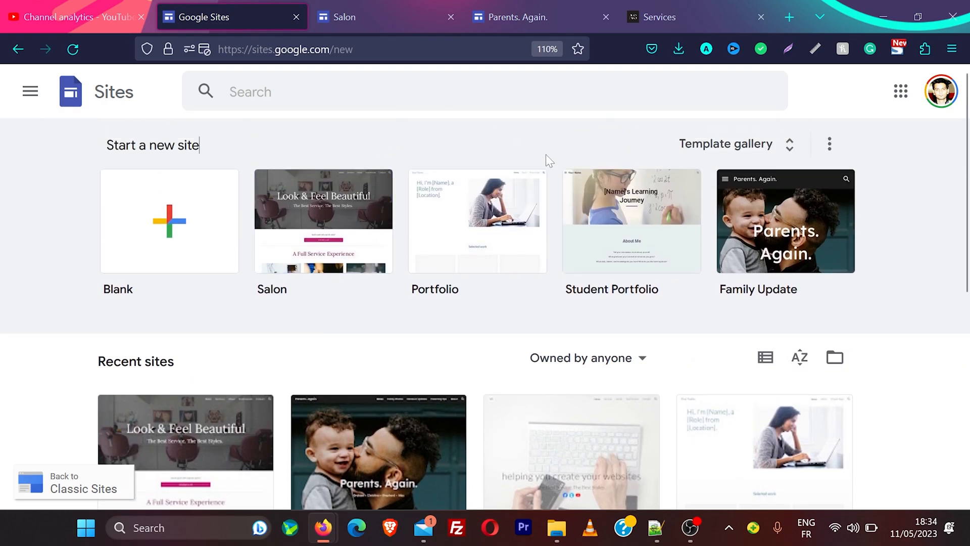
left_click(789, 148)
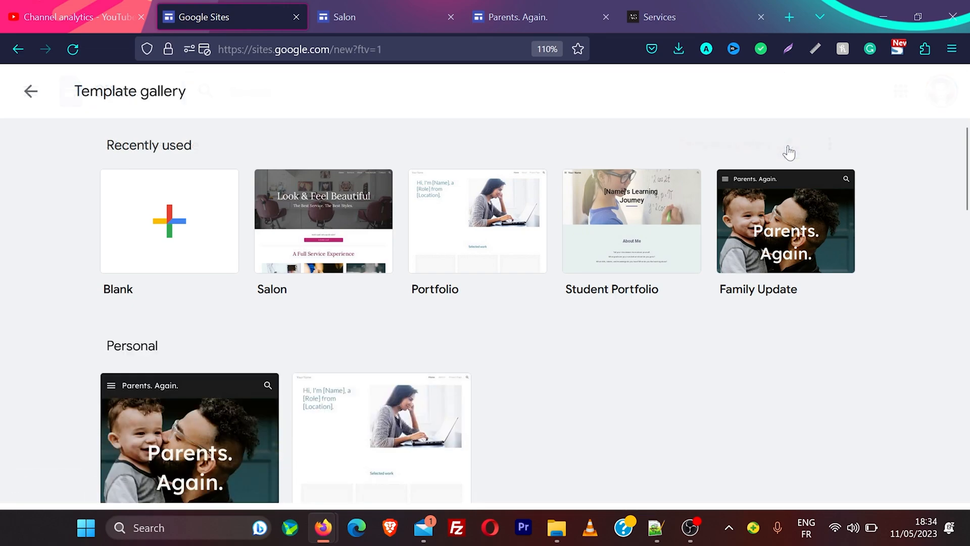
scroll(326, 335, "down", 5)
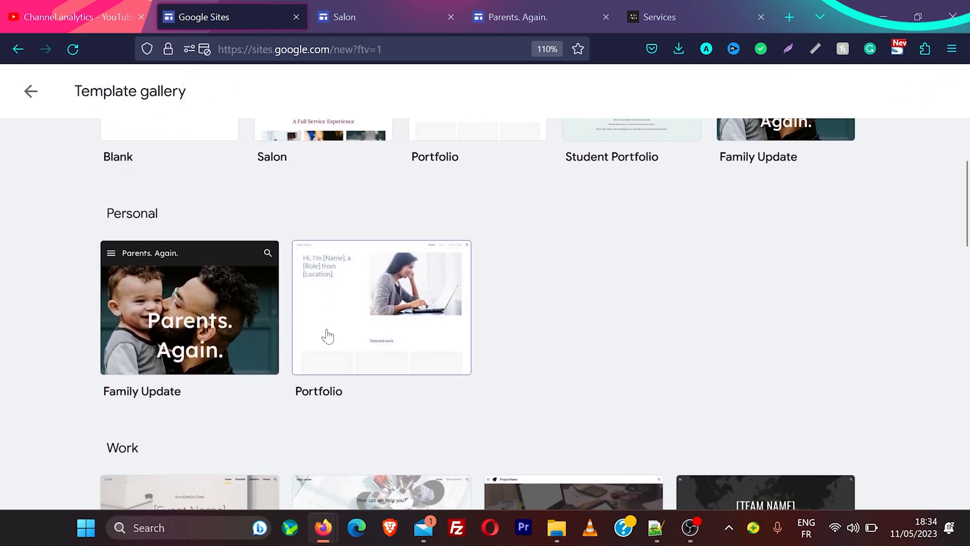
left_click(188, 301)
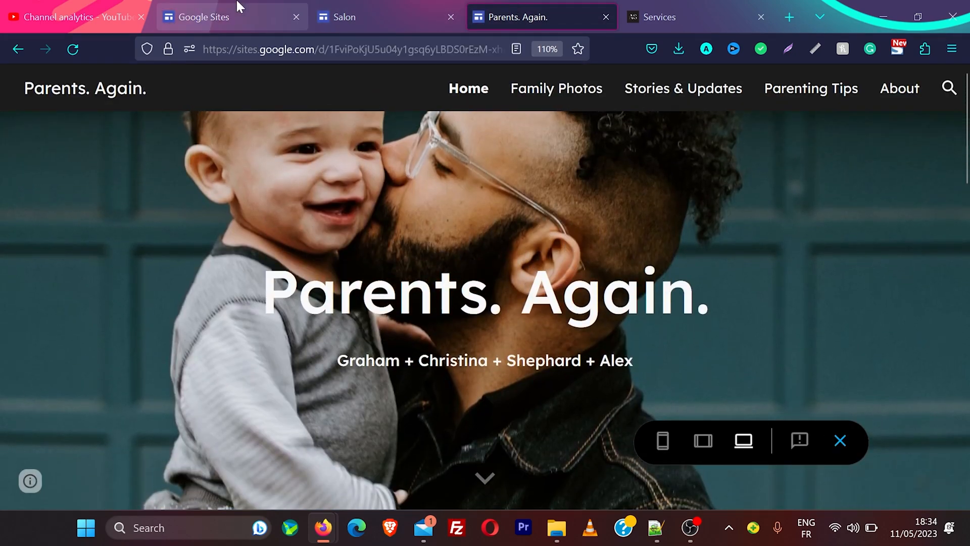
left_click(241, 8)
- Browse the Work, Small business and Education templates and create a new site from the Salon template
scroll(373, 283, "down", 5)
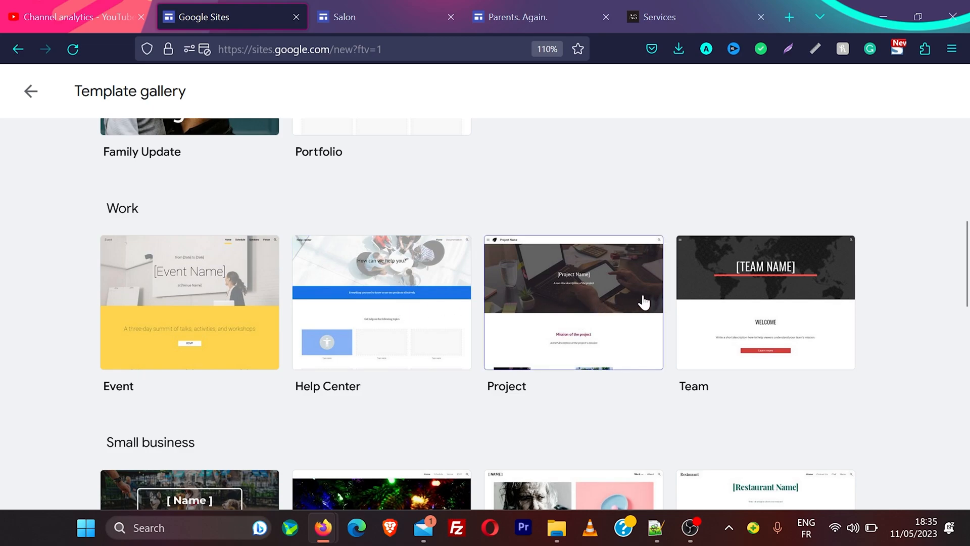
scroll(720, 301, "down", 6)
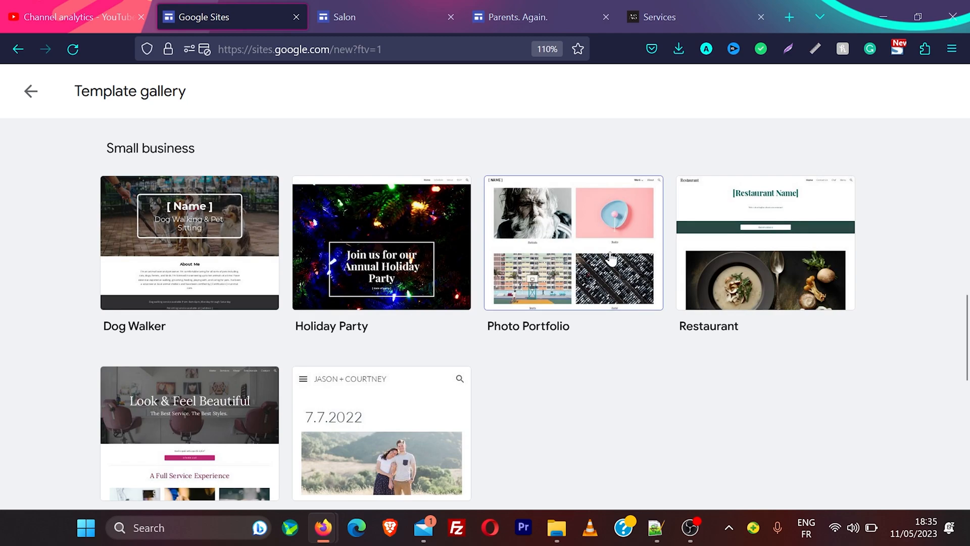
scroll(775, 255, "down", 1)
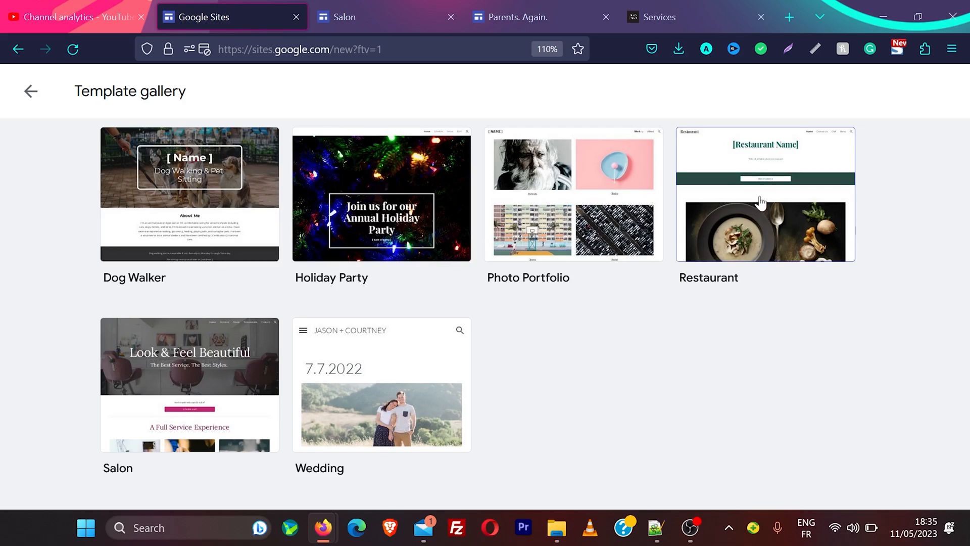
scroll(186, 374, "down", 2)
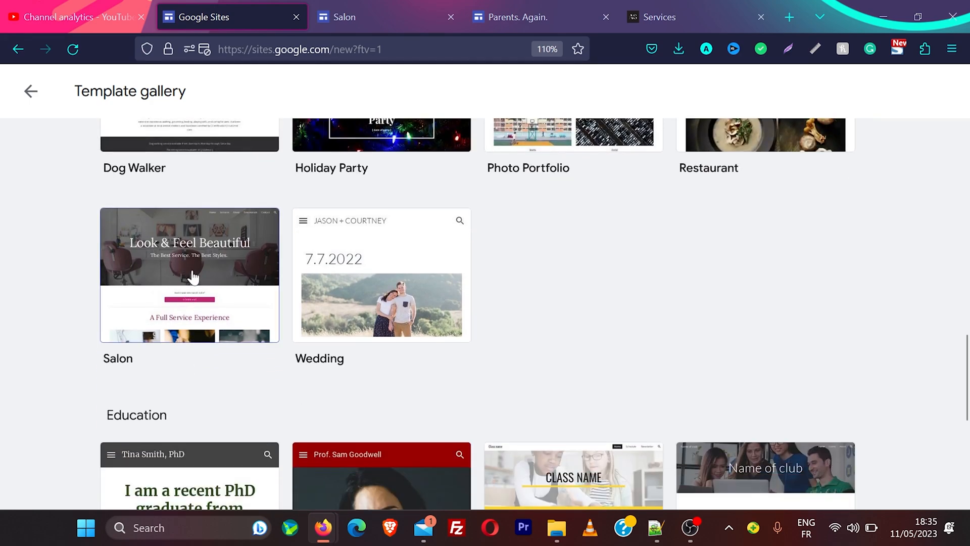
scroll(381, 287, "down", 4)
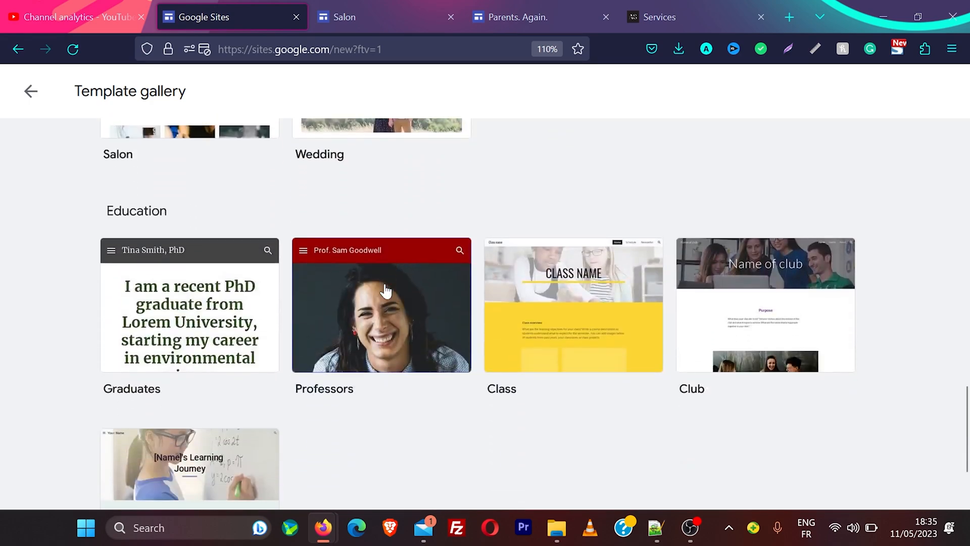
scroll(465, 394, "down", 2)
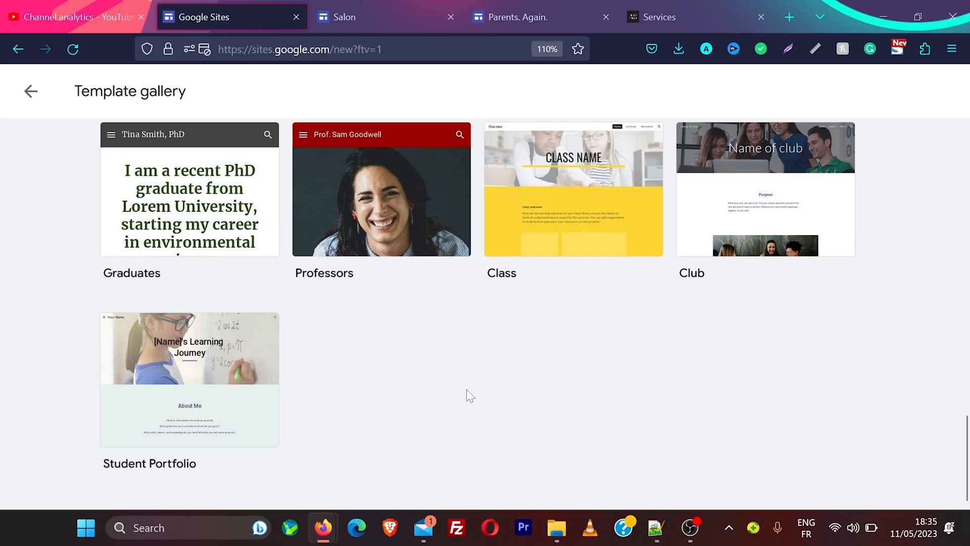
scroll(466, 394, "down", 5)
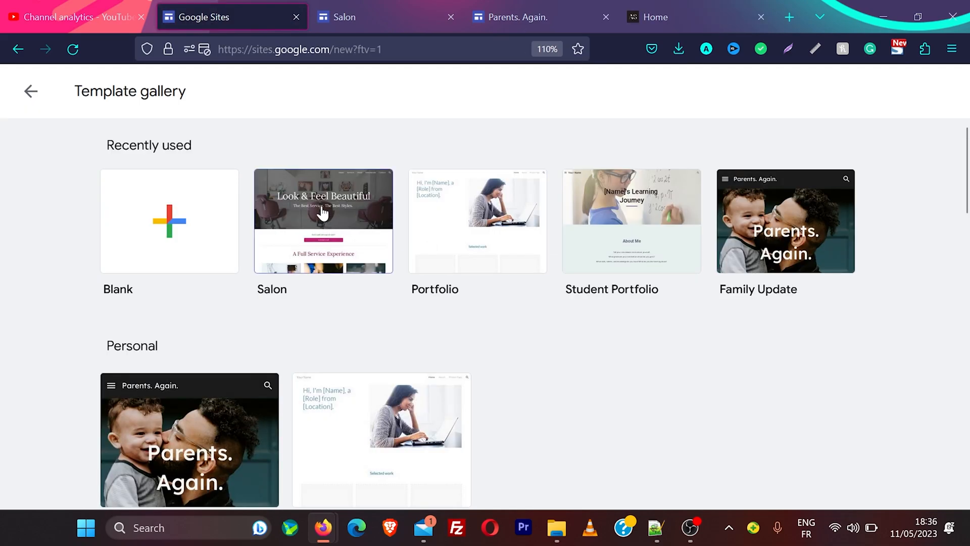
left_click(322, 208)
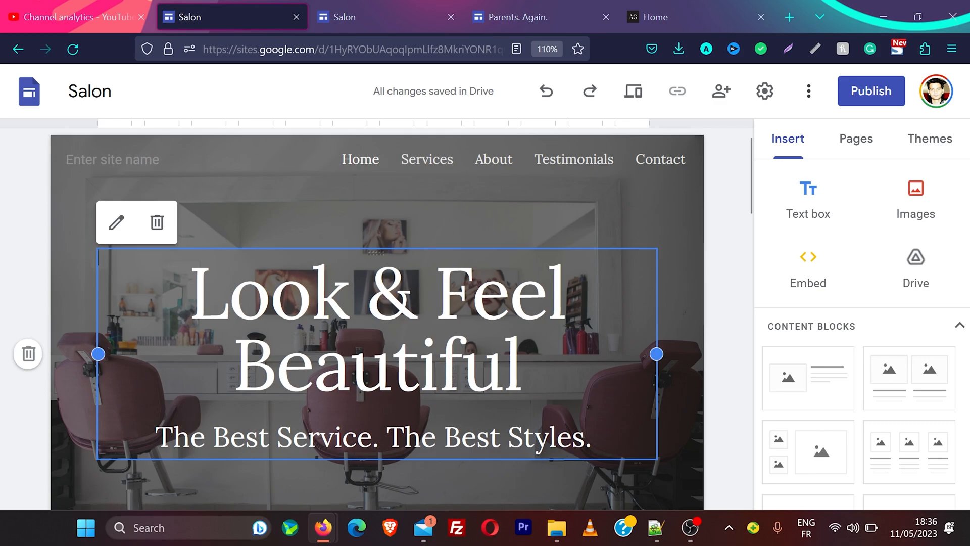
- Set the new site's navigation mode to Side and check the page links in the side menu
left_click(766, 95)
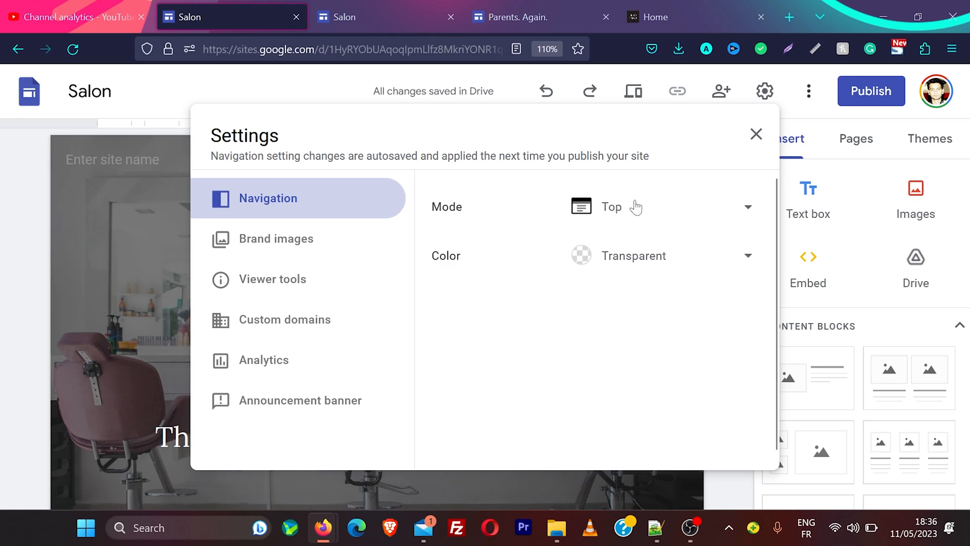
left_click(751, 209)
left_click(656, 248)
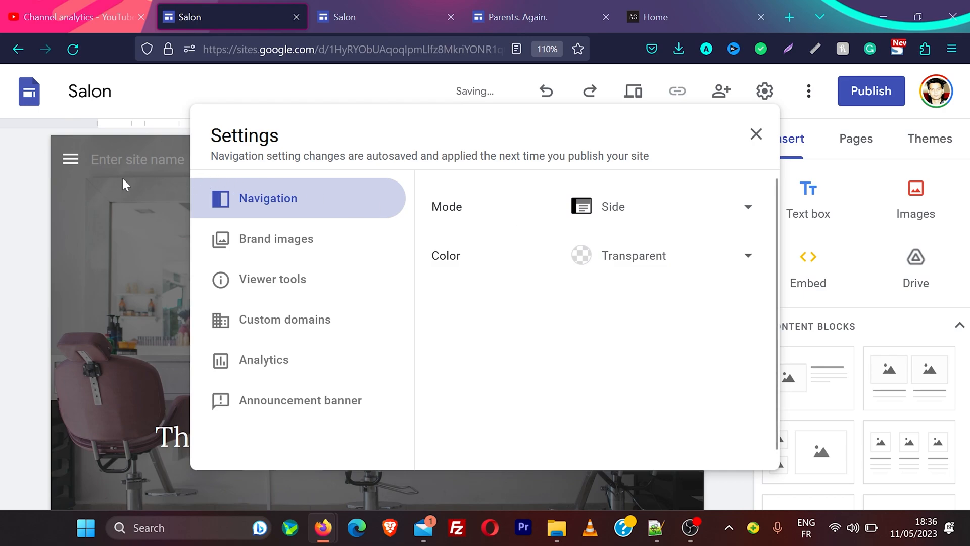
left_click(71, 159)
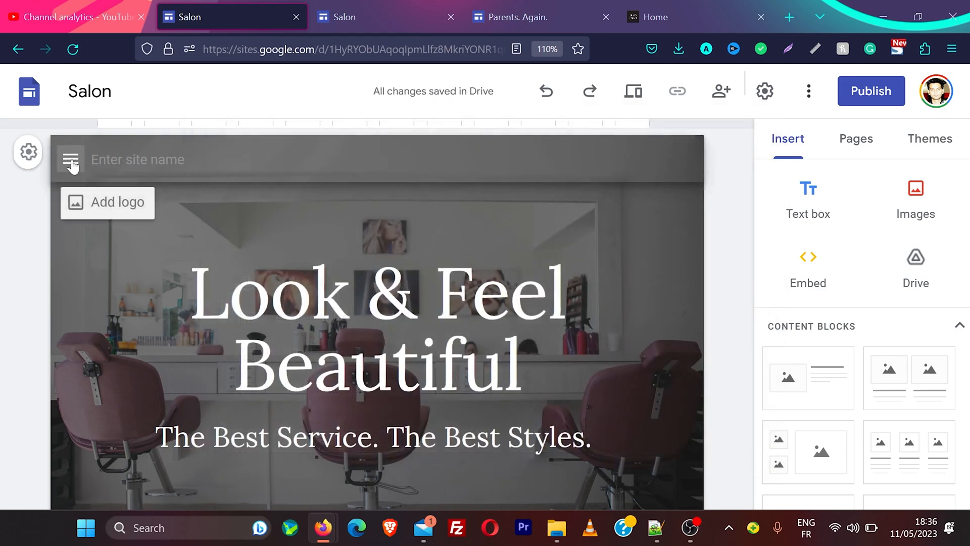
left_click(71, 161)
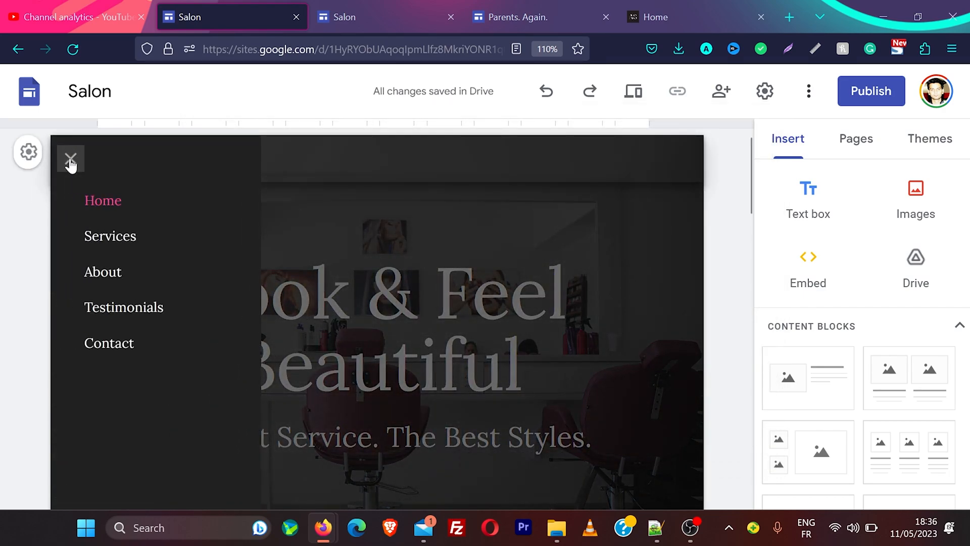
left_click(71, 160)
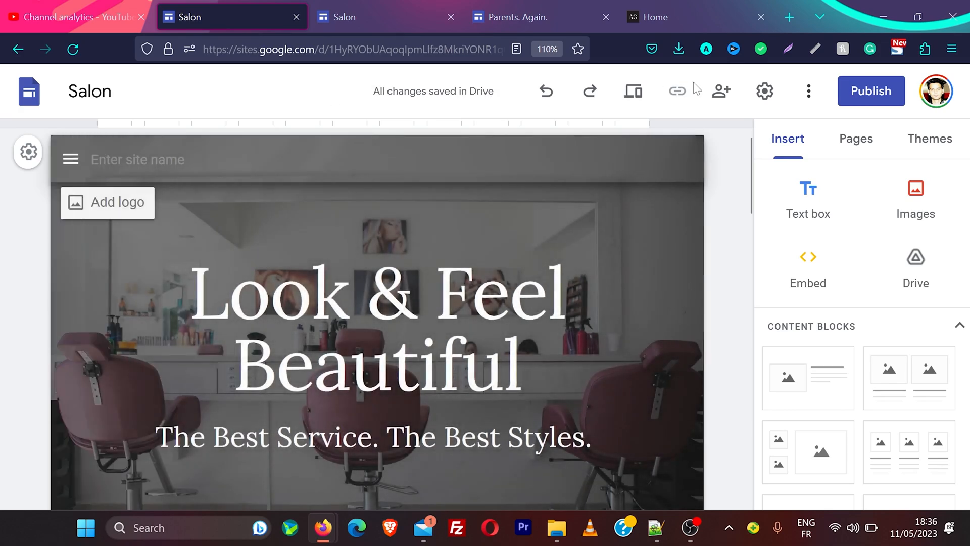
- Upload 1.png as the site's logo in the brand images settings
left_click(765, 90)
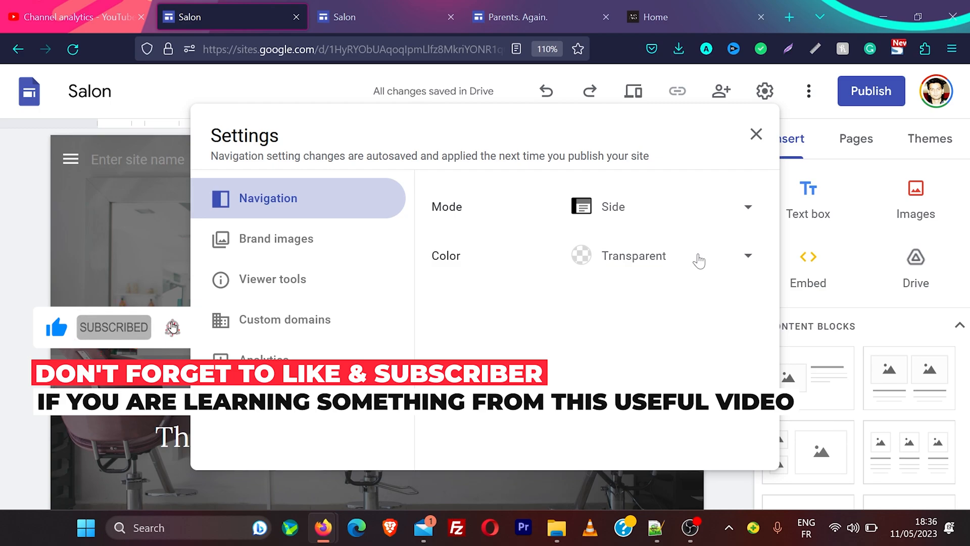
left_click(293, 243)
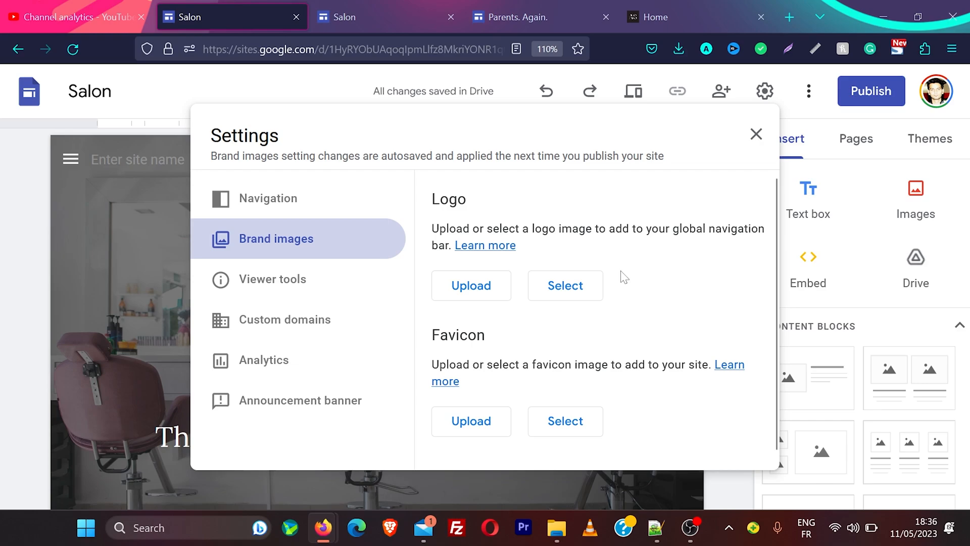
left_click(469, 286)
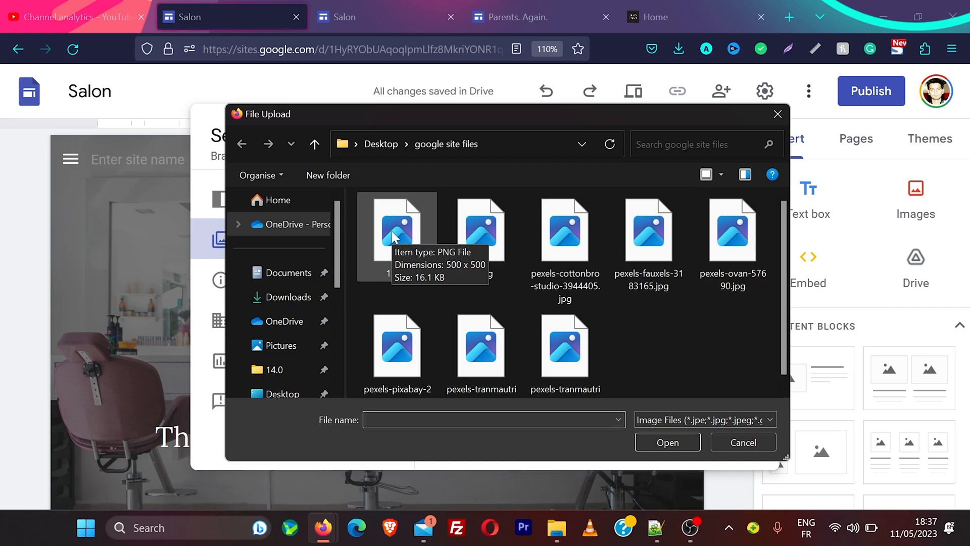
left_click(392, 231)
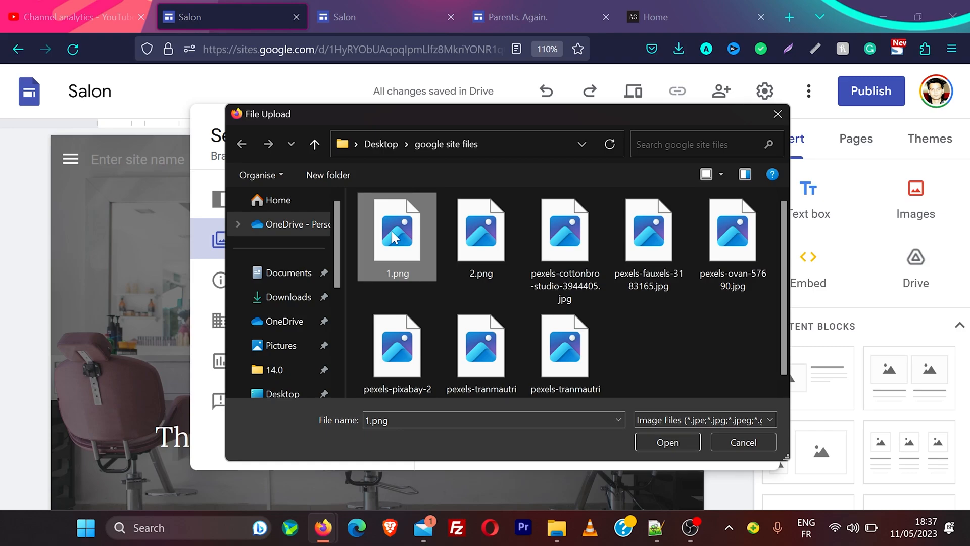
left_click(672, 442)
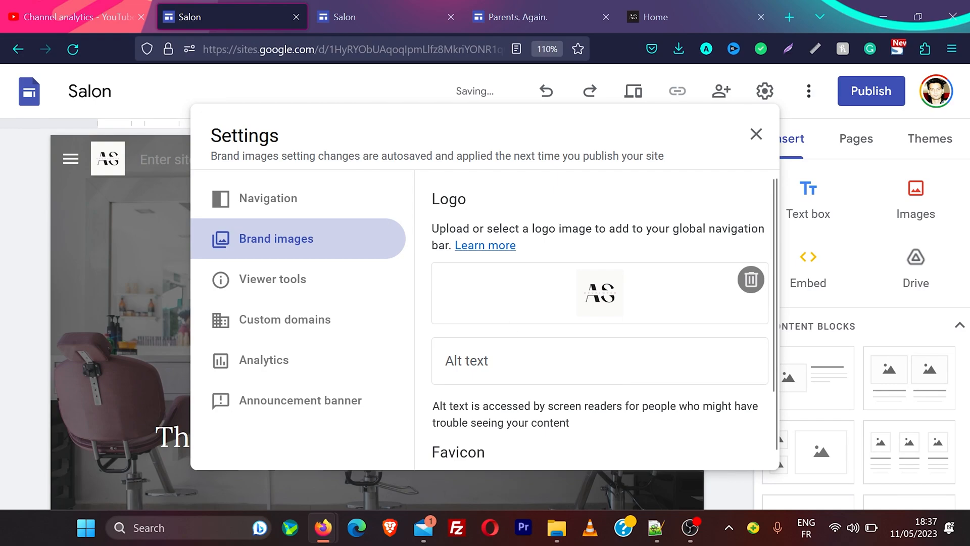
- Check the published example site's Home page and upload 2.png as the new site's favicon
scroll(540, 404, "down", 2)
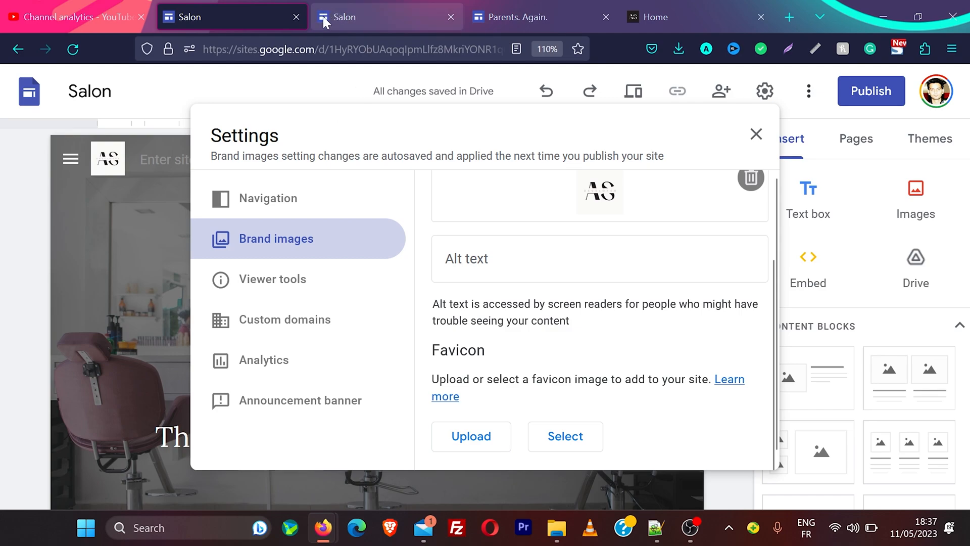
left_click(656, 19)
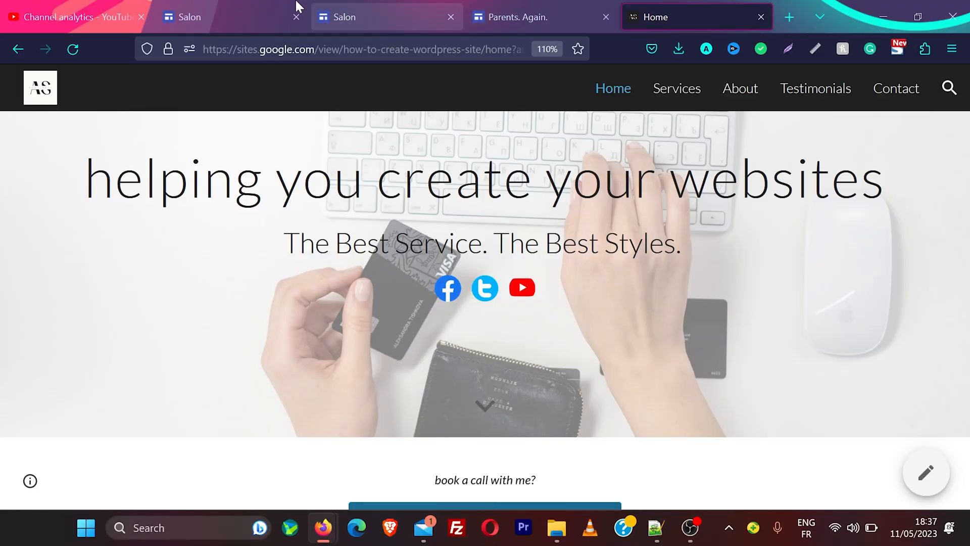
left_click(220, 12)
left_click(479, 431)
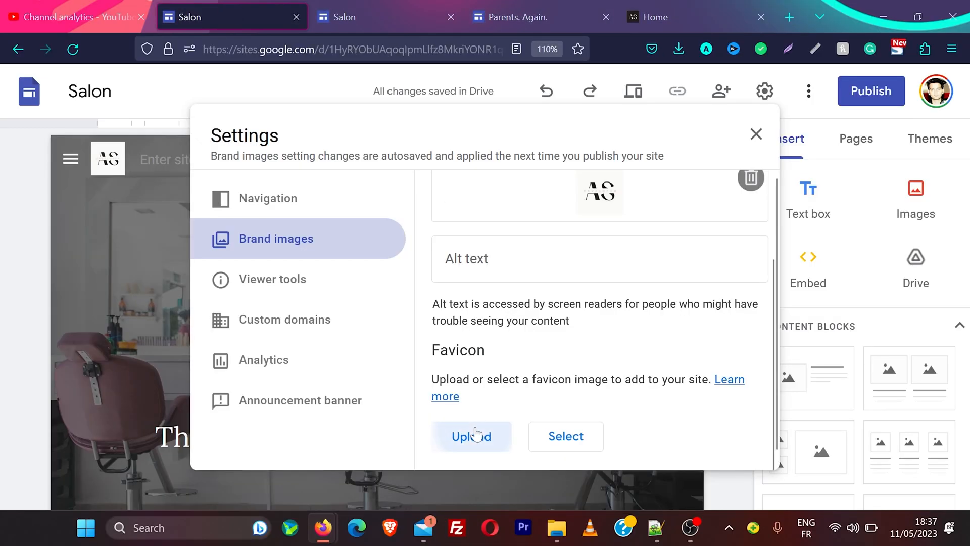
left_click(475, 283)
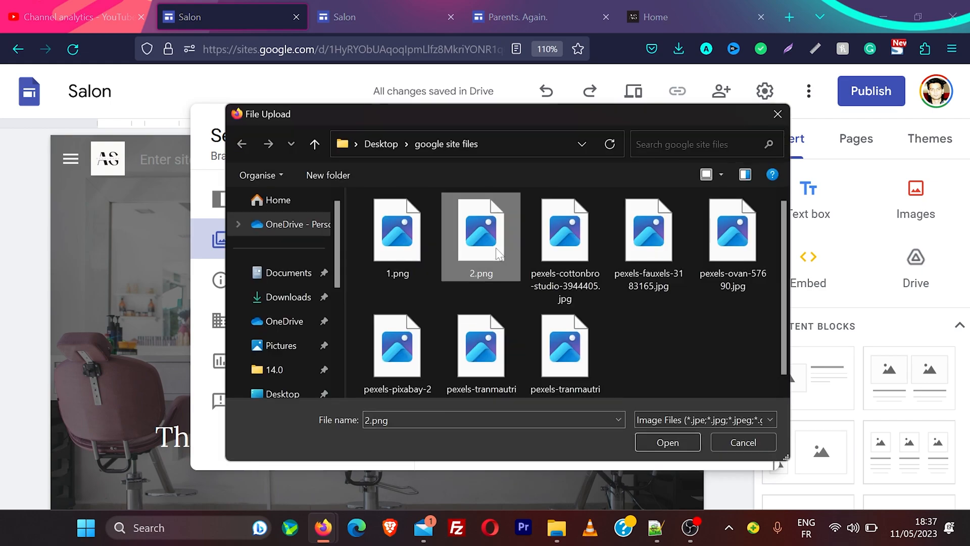
left_click(665, 442)
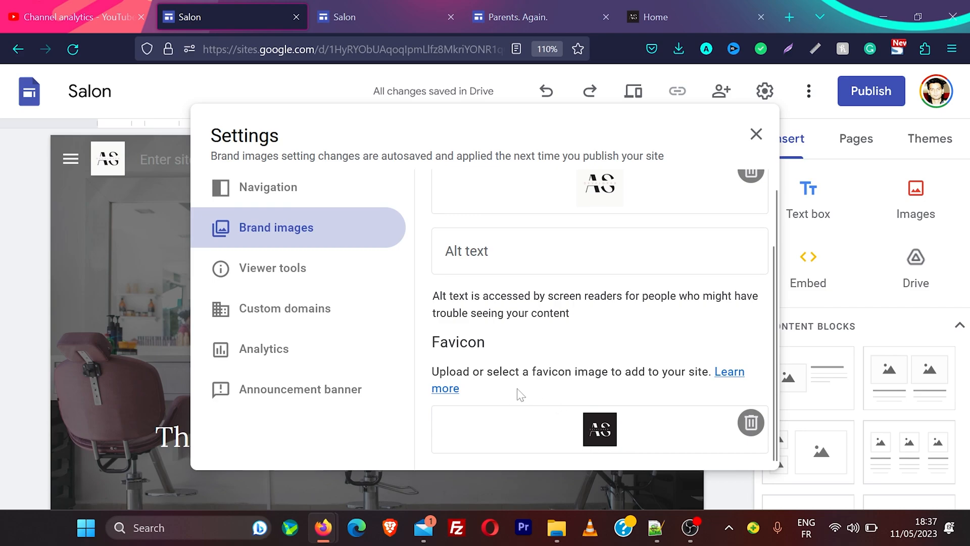
- Go through the custom domain setup using the Google Domains option, cancel it, and view the Analytics settings
left_click(285, 310)
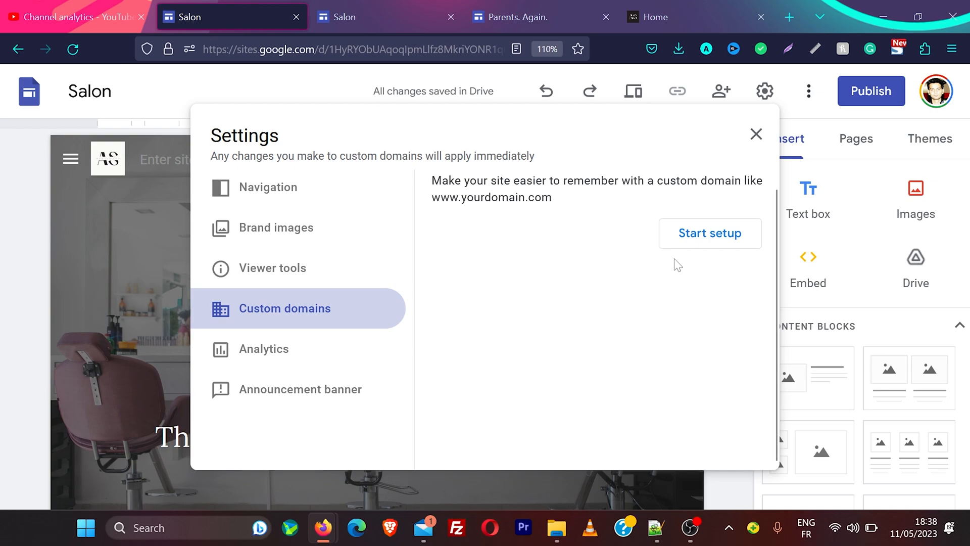
left_click(709, 236)
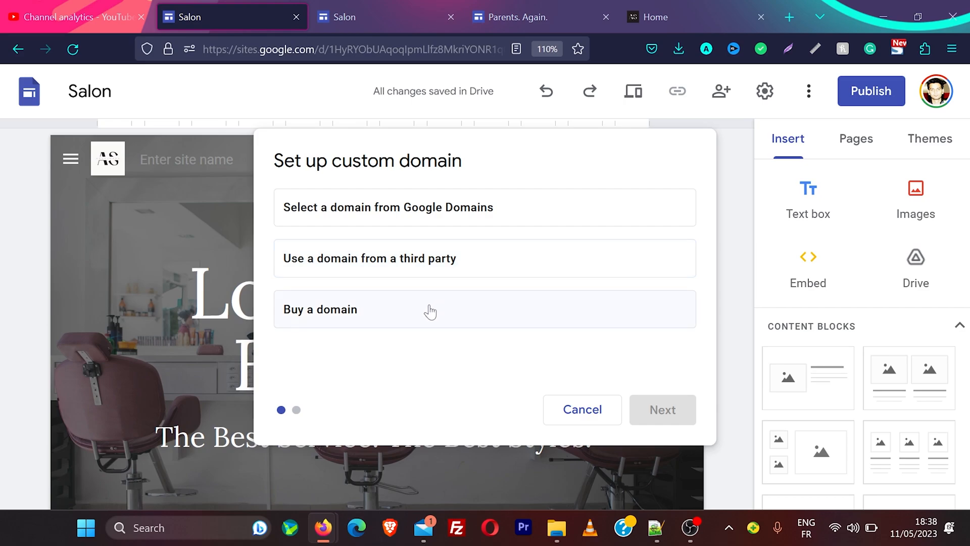
left_click(514, 212)
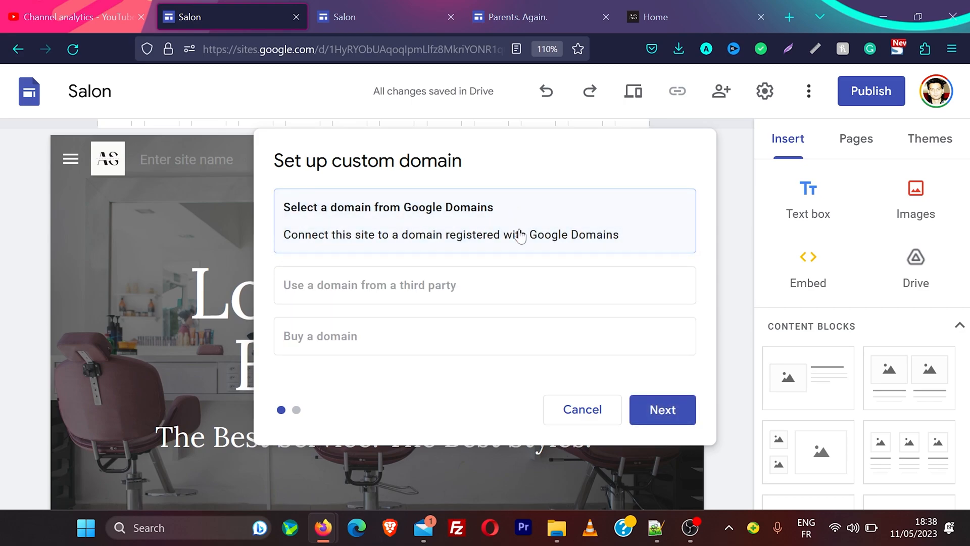
left_click(657, 410)
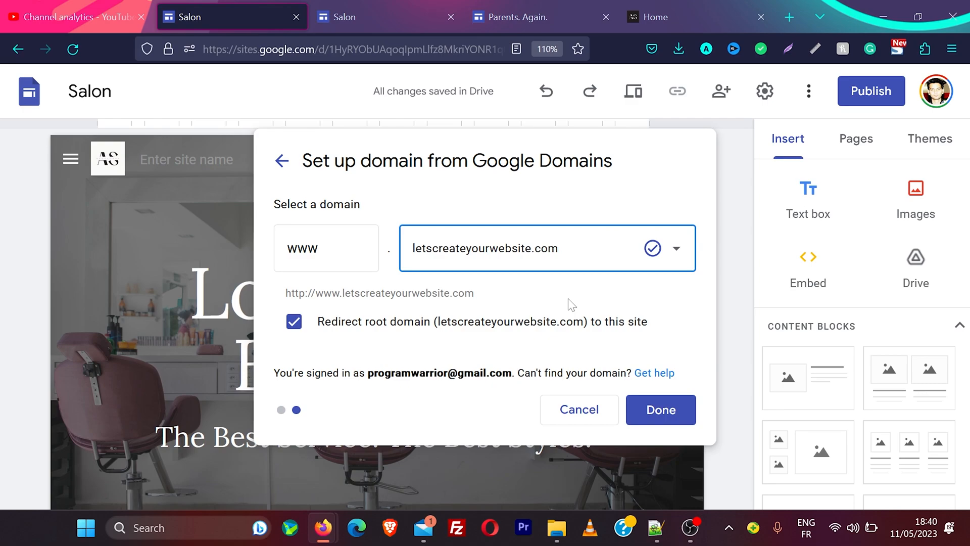
left_click(579, 412)
left_click(278, 360)
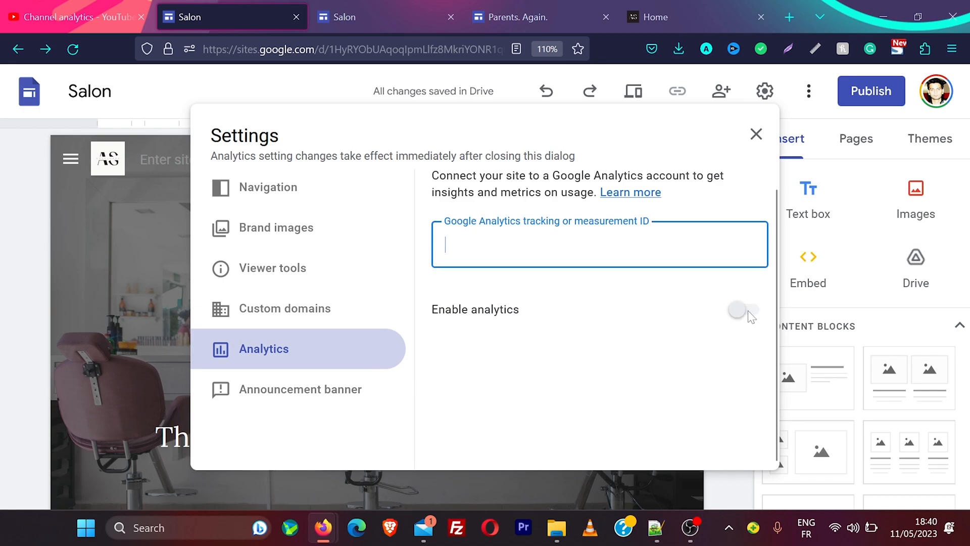
- Enable the announcement banner and set its message to "sale 50% Off"
left_click(311, 399)
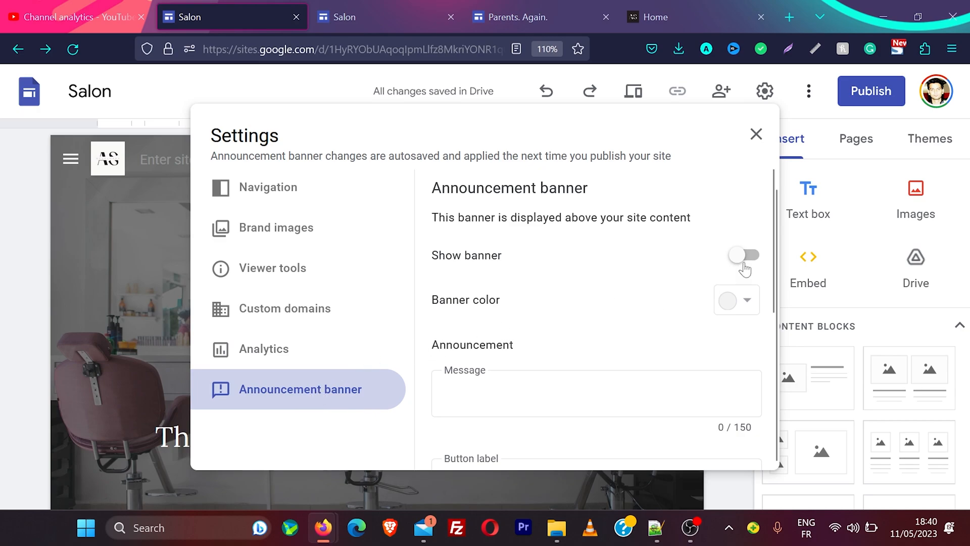
left_click(750, 255)
scroll(735, 183, "down", 2)
left_click(595, 303)
type("sale 50% ")
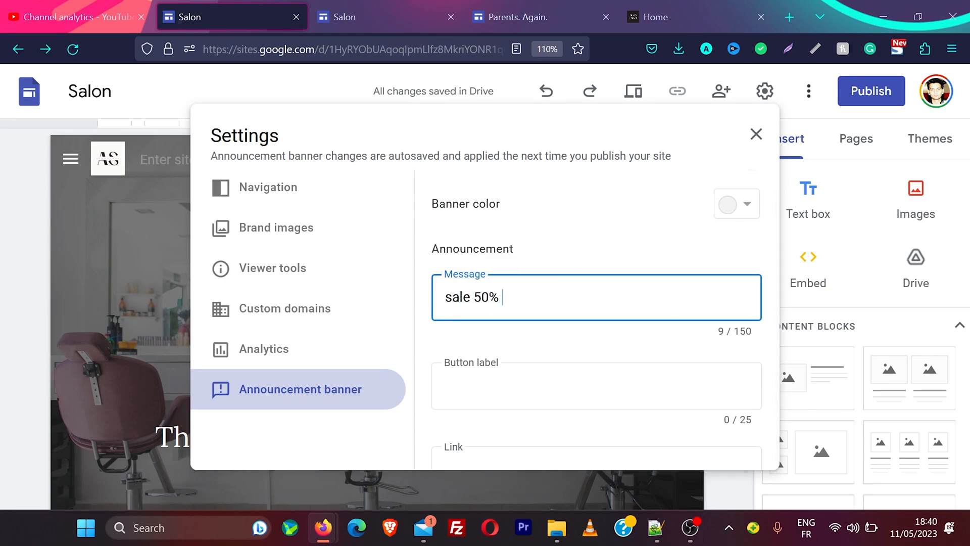
type("Off")
- Set the announcement banner's button label to "shop"
scroll(541, 328, "down", 1)
scroll(542, 327, "down", 1)
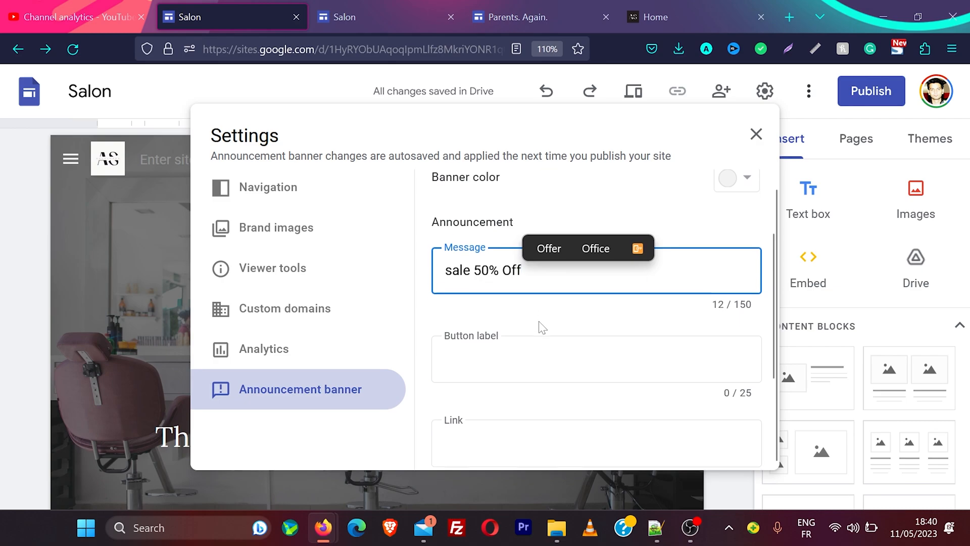
left_click(510, 357)
type("sho")
key("BackSpace")
key("BackSpace")
key("BackSpace")
type("shop")
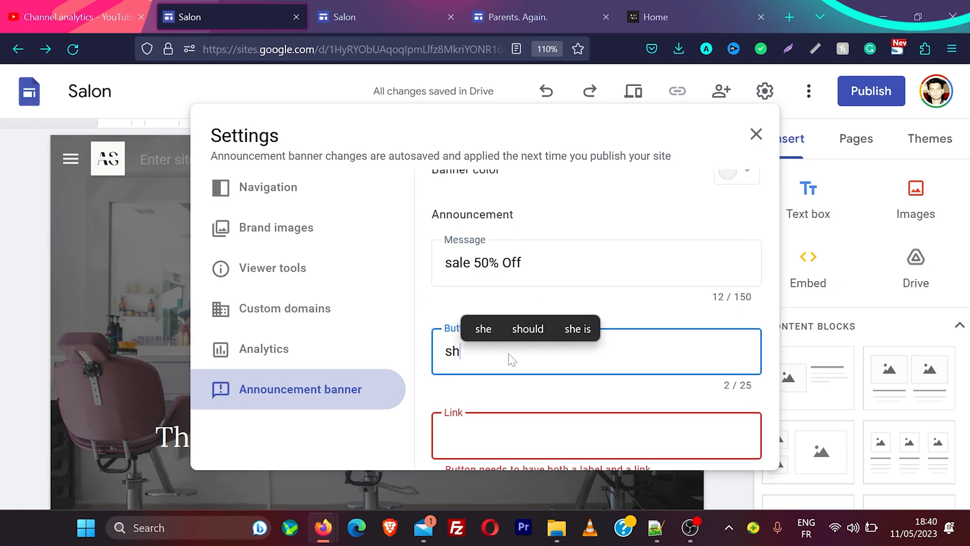
left_click(523, 385)
scroll(524, 385, "down", 3)
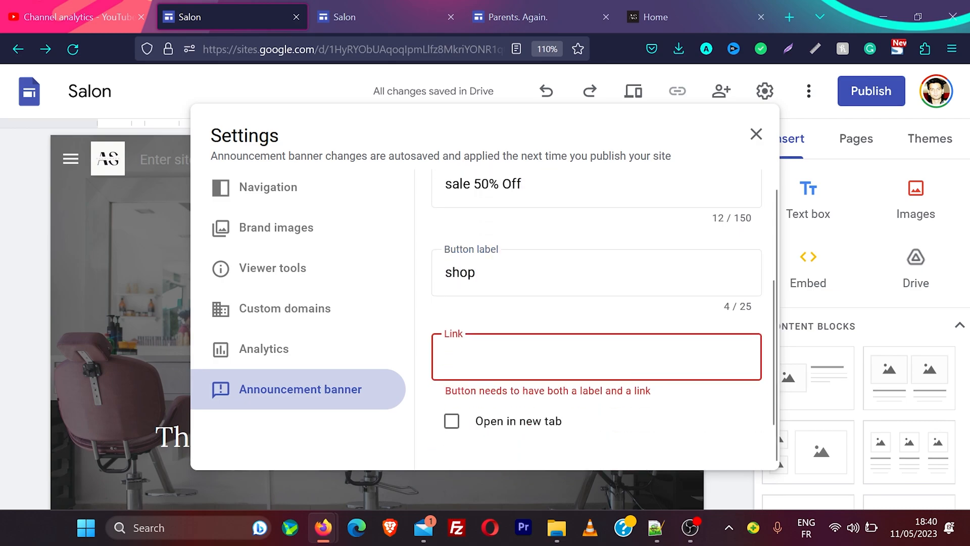
left_click(521, 346)
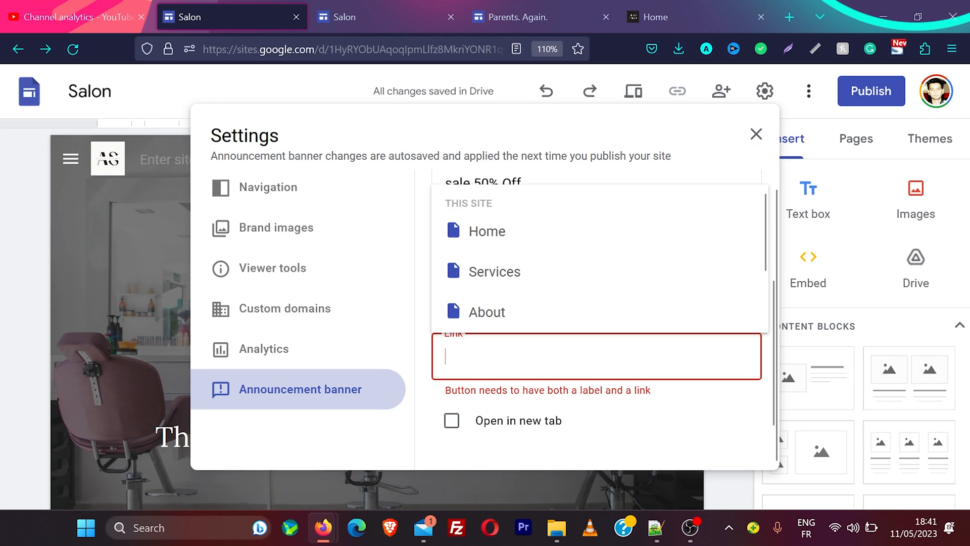
key("ctrl+v")
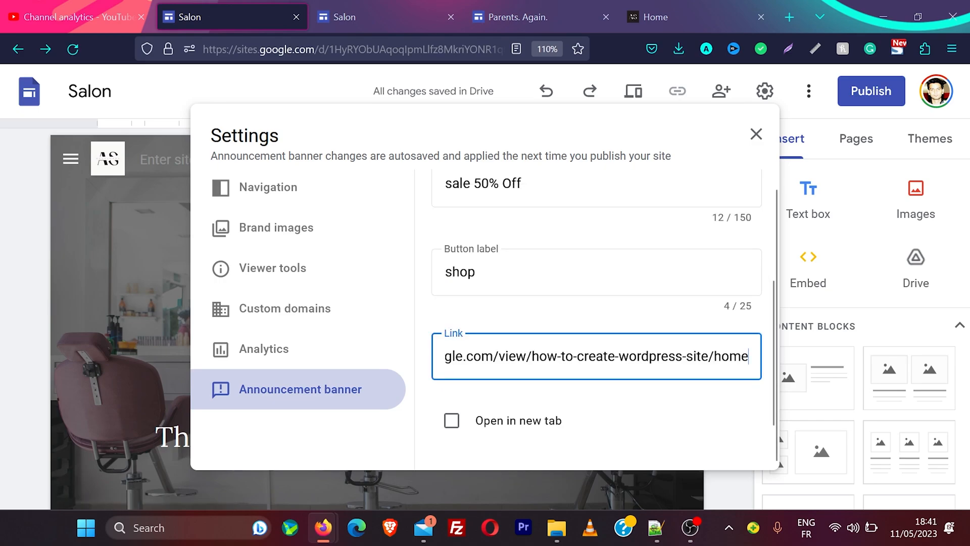
scroll(621, 392, "down", 1)
left_click(502, 353)
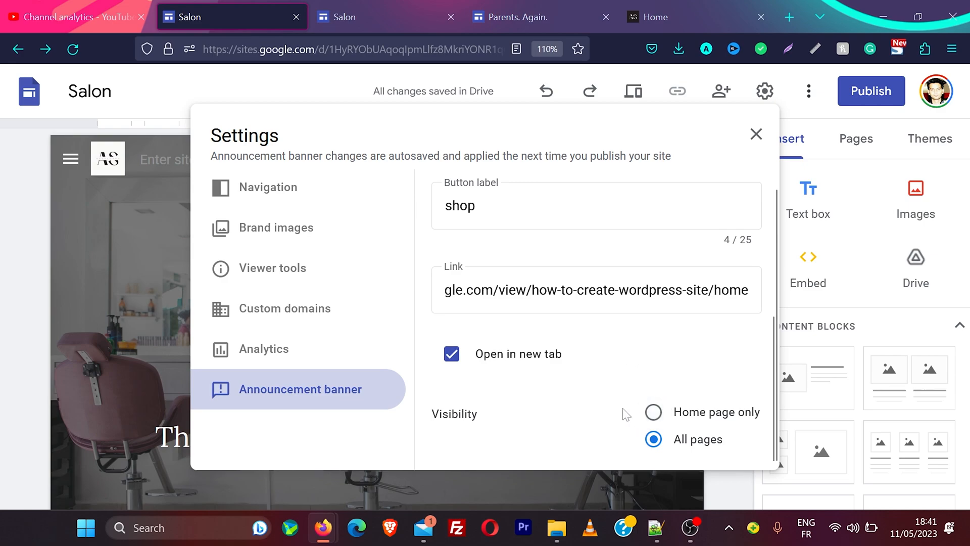
- Limit the banner's visibility to the home page only, close the settings and check the banner on the page
left_click(653, 411)
scroll(725, 293, "up", 4)
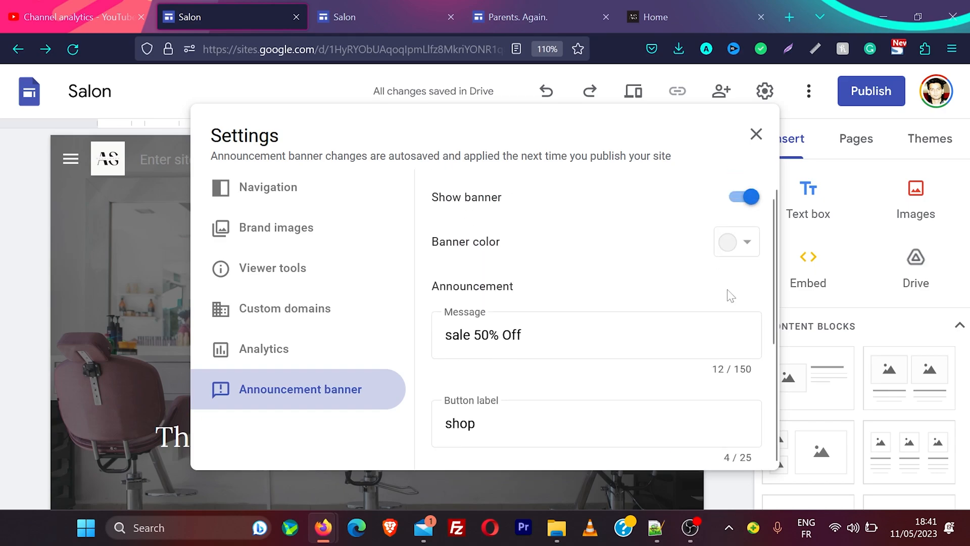
left_click(756, 135)
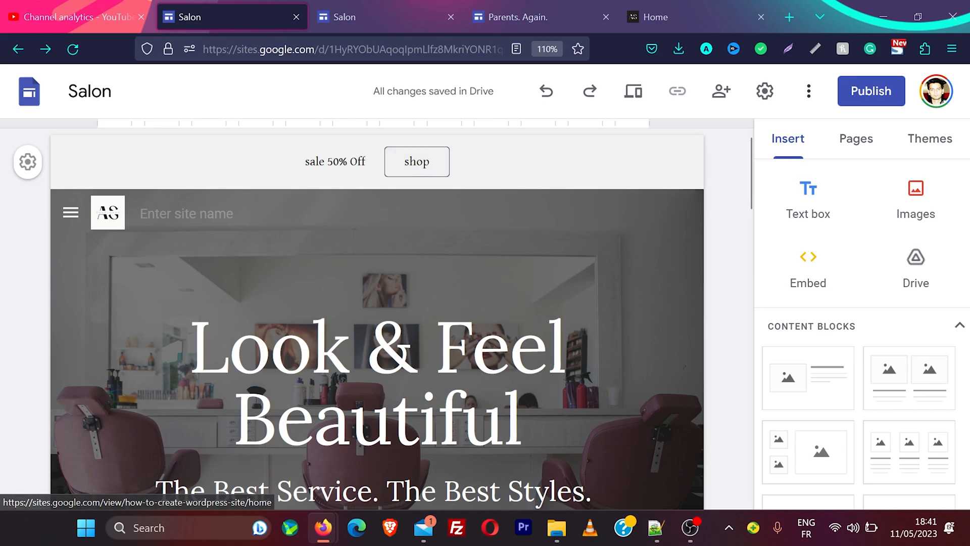
scroll(485, 218, "down", 1)
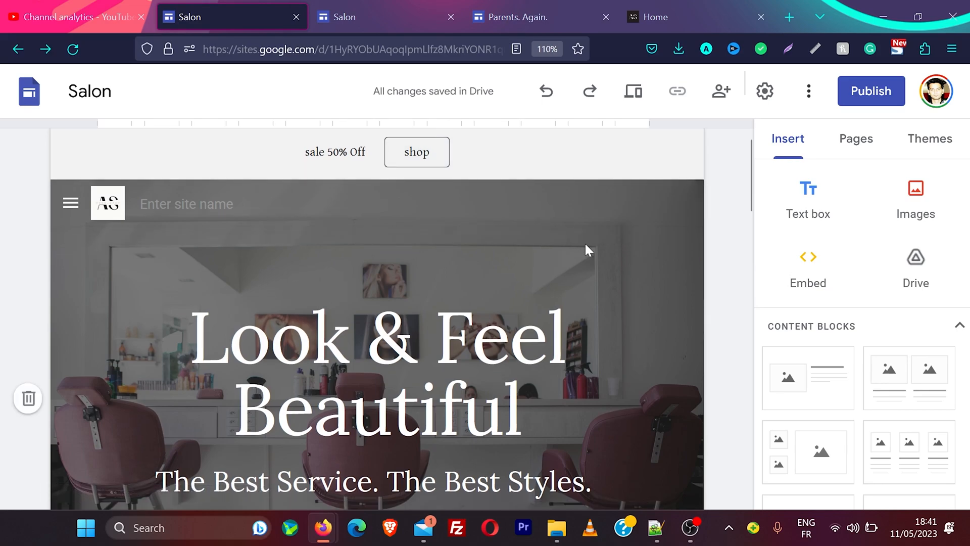
scroll(741, 181, "up", 1)
scroll(741, 181, "down", 1)
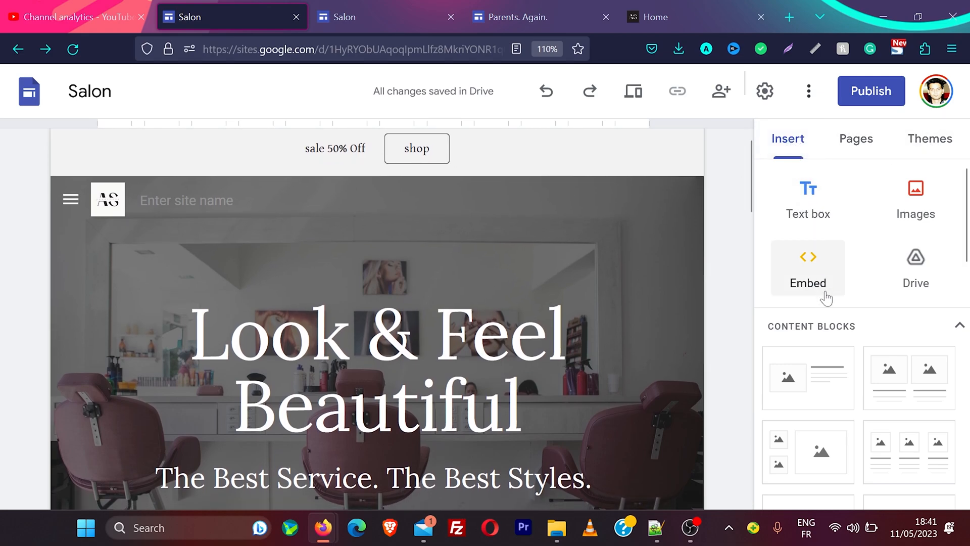
- Look through the insertable elements, from content blocks and collapsible group to social links, calendar, forms and charts
scroll(798, 294, "down", 2)
scroll(825, 292, "down", 2)
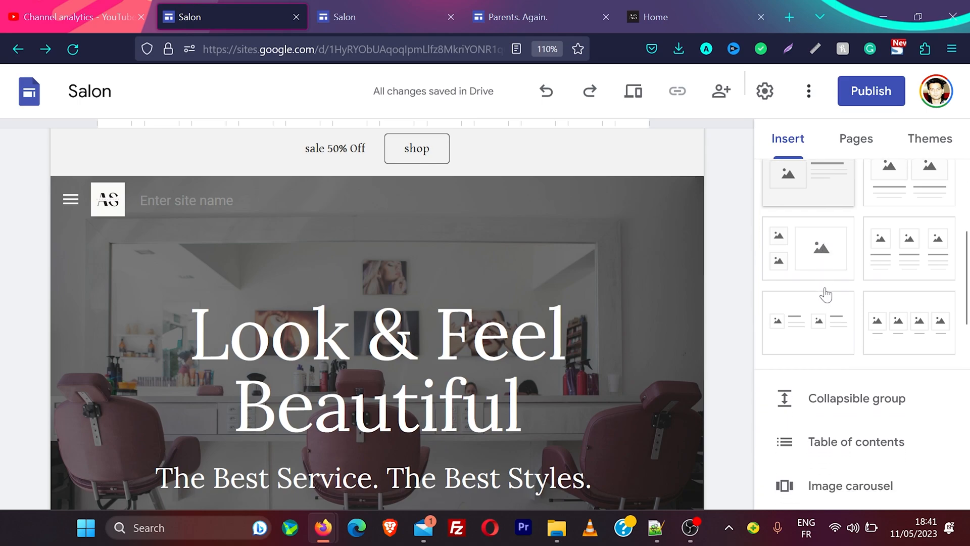
scroll(825, 286, "up", 4)
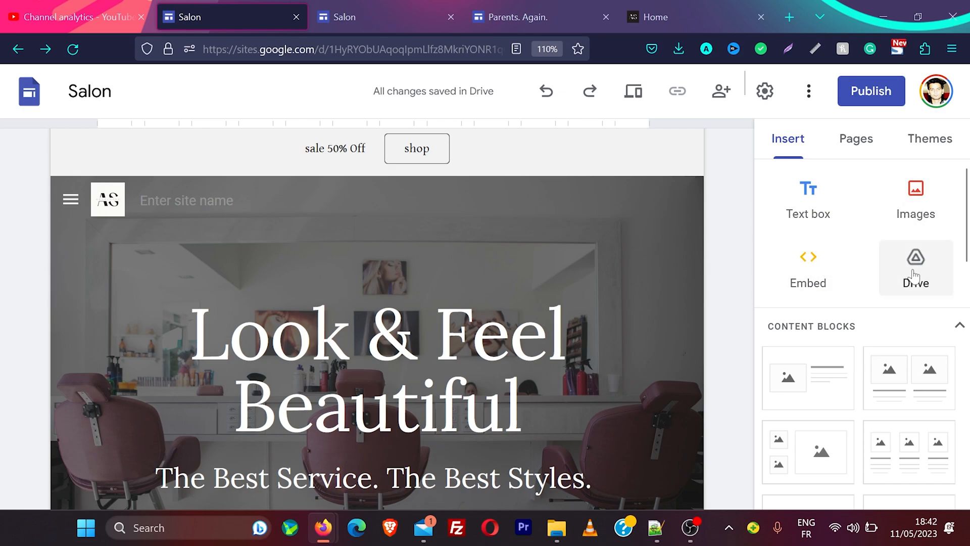
scroll(857, 243, "down", 3)
scroll(856, 236, "up", 1)
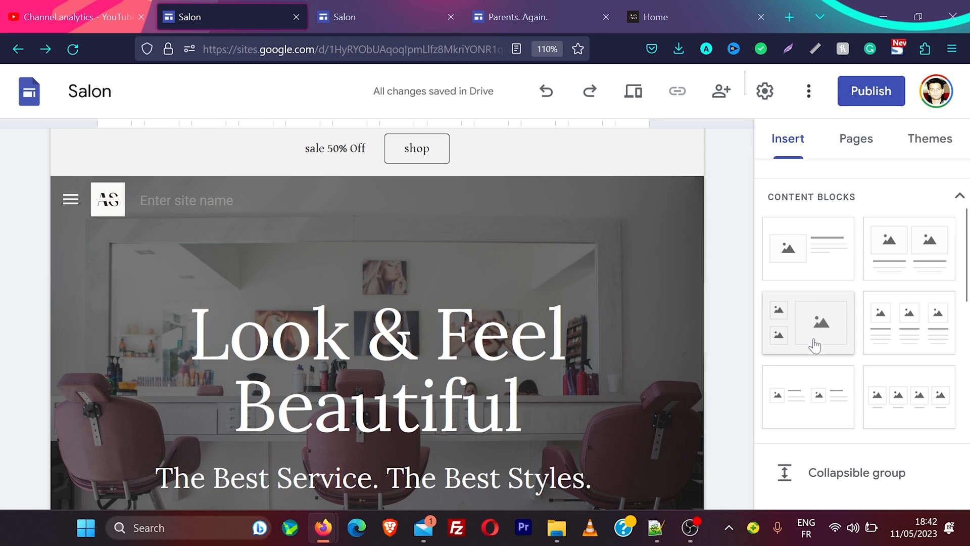
scroll(820, 370, "down", 3)
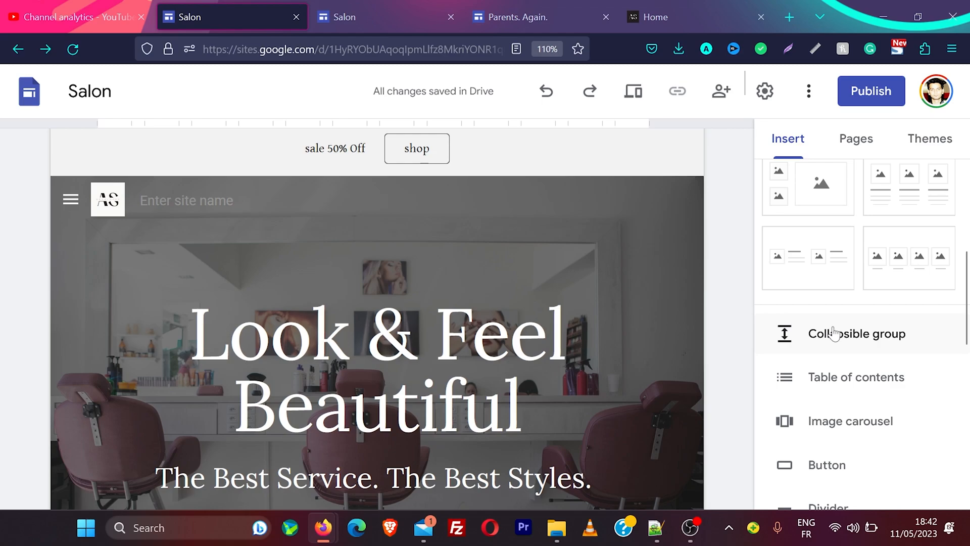
scroll(836, 379, "down", 3)
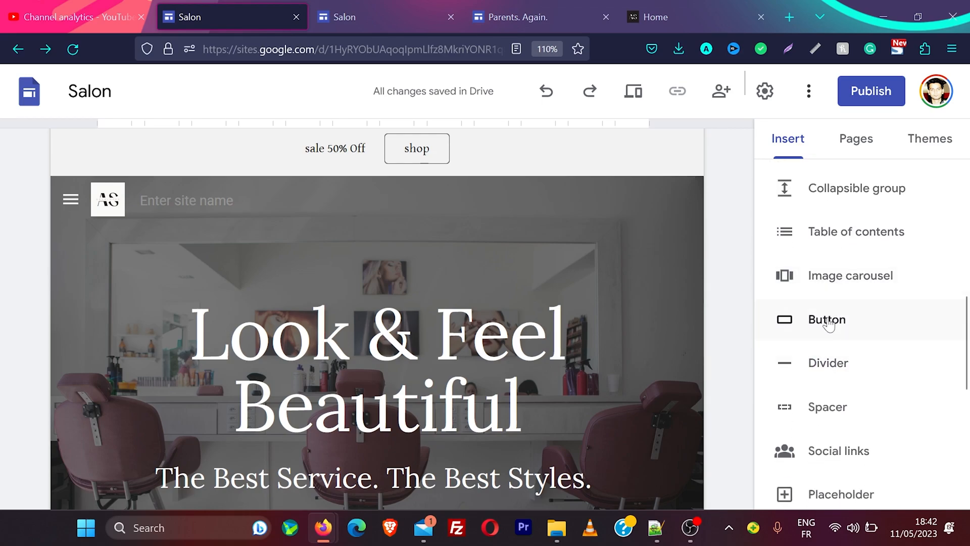
scroll(832, 320, "down", 2)
scroll(831, 312, "down", 1)
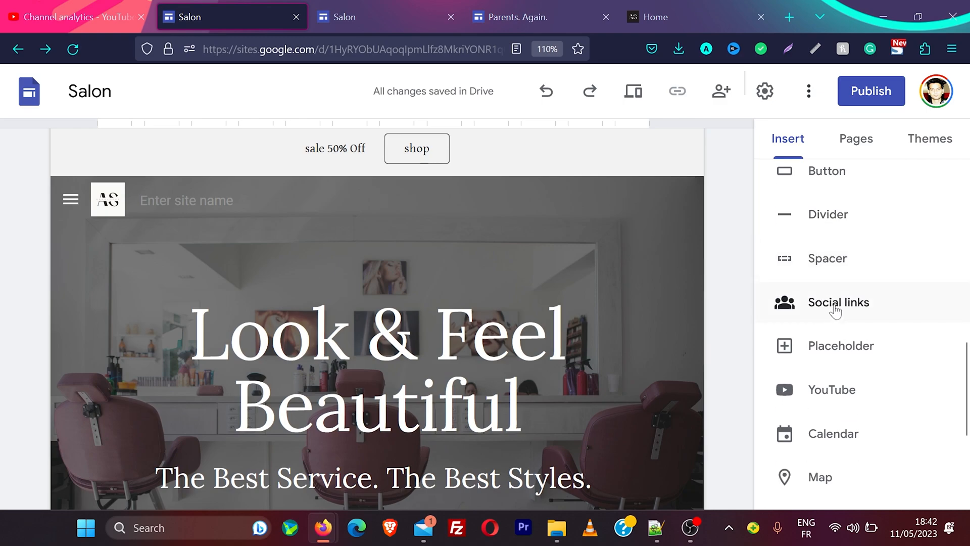
scroll(841, 353, "down", 1)
scroll(841, 353, "down", 1)
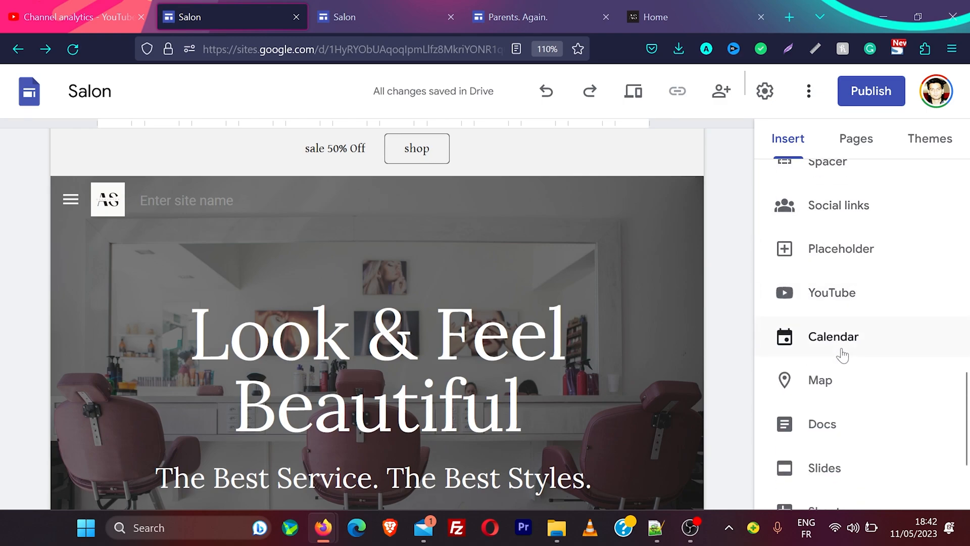
scroll(833, 387, "down", 2)
scroll(836, 389, "down", 1)
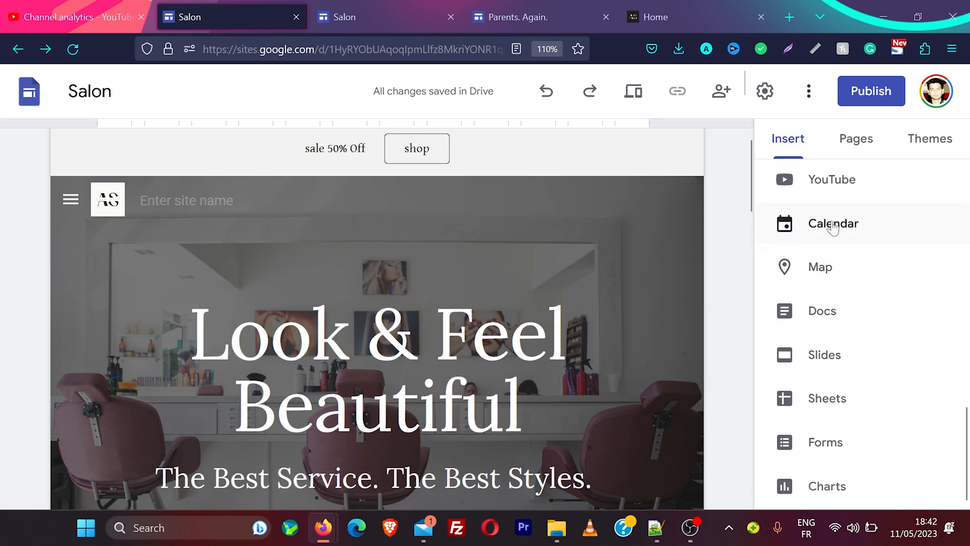
- Add a new page named "Portfolio" to the site and look over its layout down to the footer
left_click(858, 138)
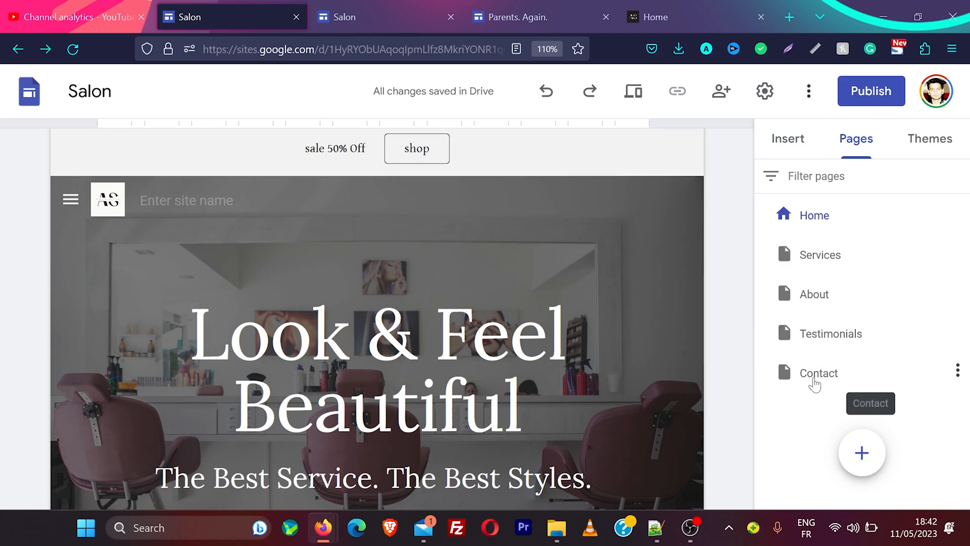
mouse_move(862, 458)
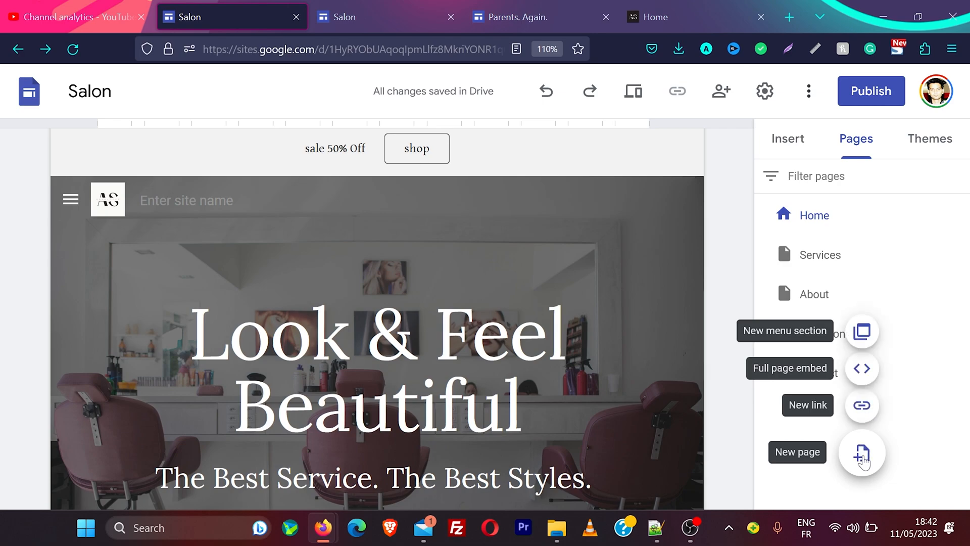
left_click(861, 454)
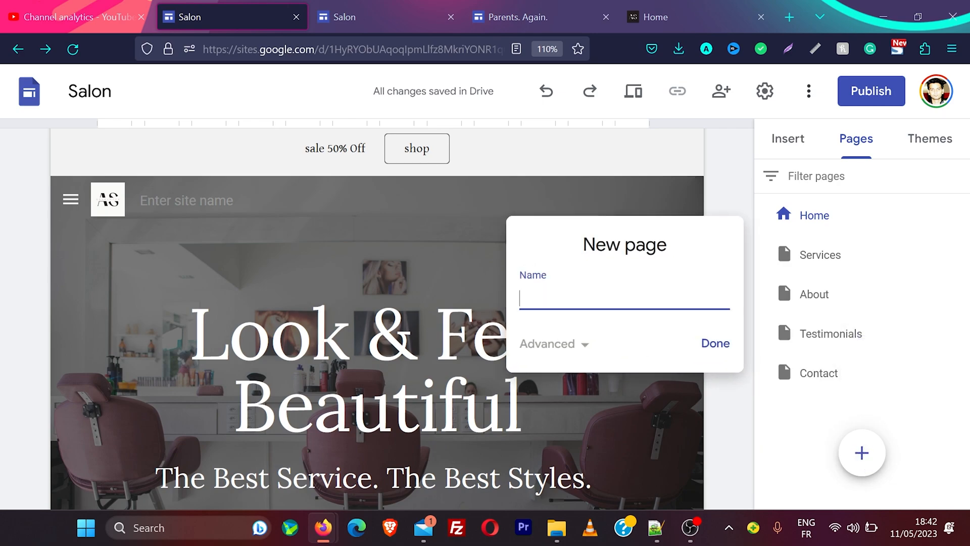
type("Portfolio")
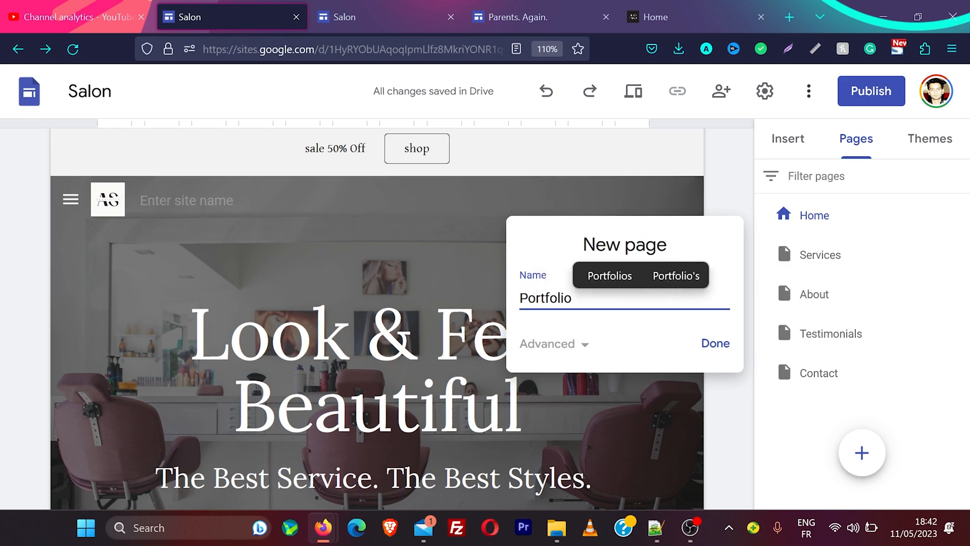
left_click(713, 343)
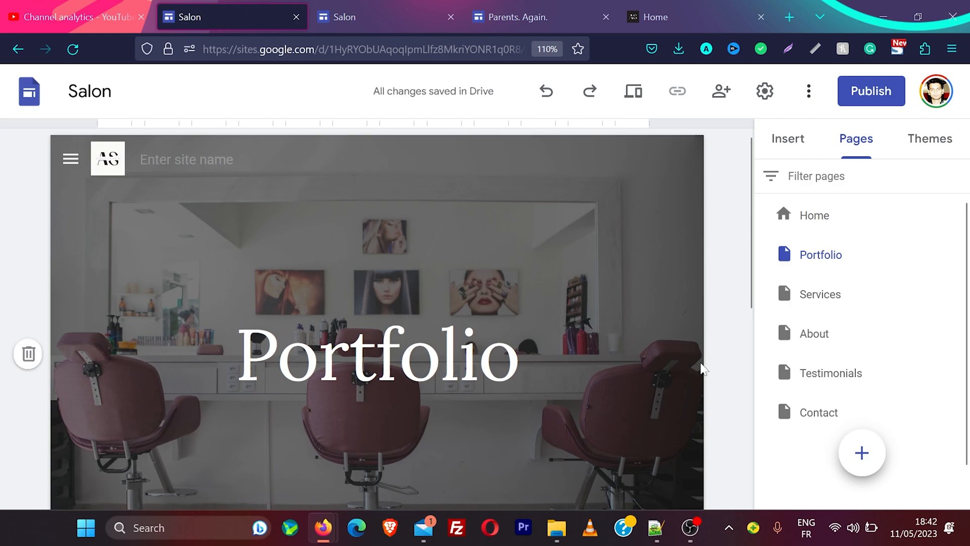
scroll(376, 354, "down", 2)
scroll(423, 351, "down", 3)
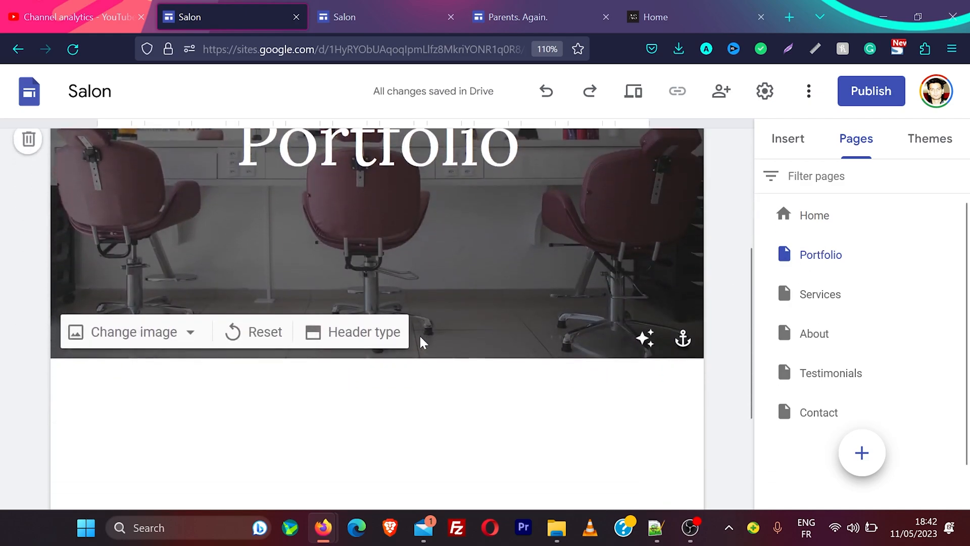
scroll(423, 352, "up", 5)
scroll(423, 343, "down", 6)
scroll(423, 344, "down", 2)
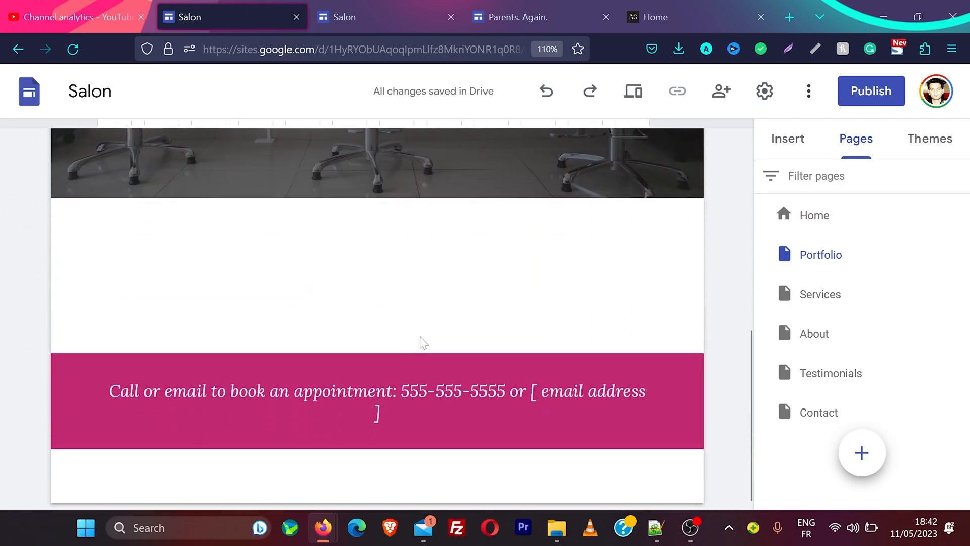
scroll(420, 340, "up", 8)
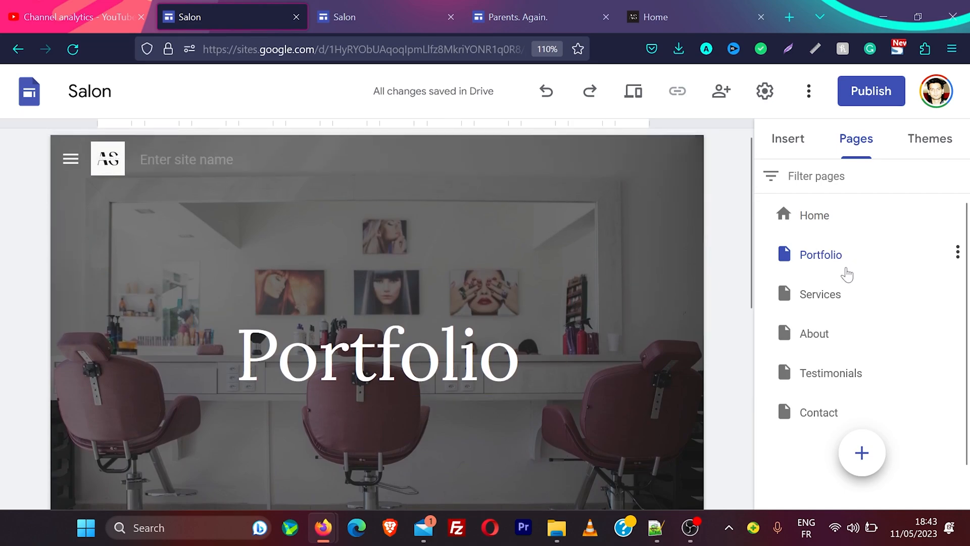
- Add a subpage named "websites" under the Portfolio page and check it in the site's navigation menu
left_click(958, 252)
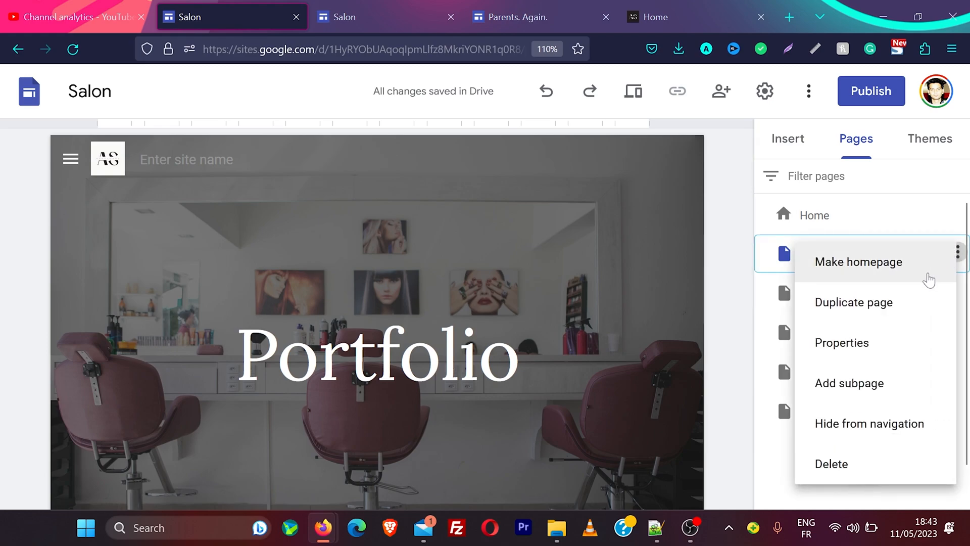
left_click(867, 391)
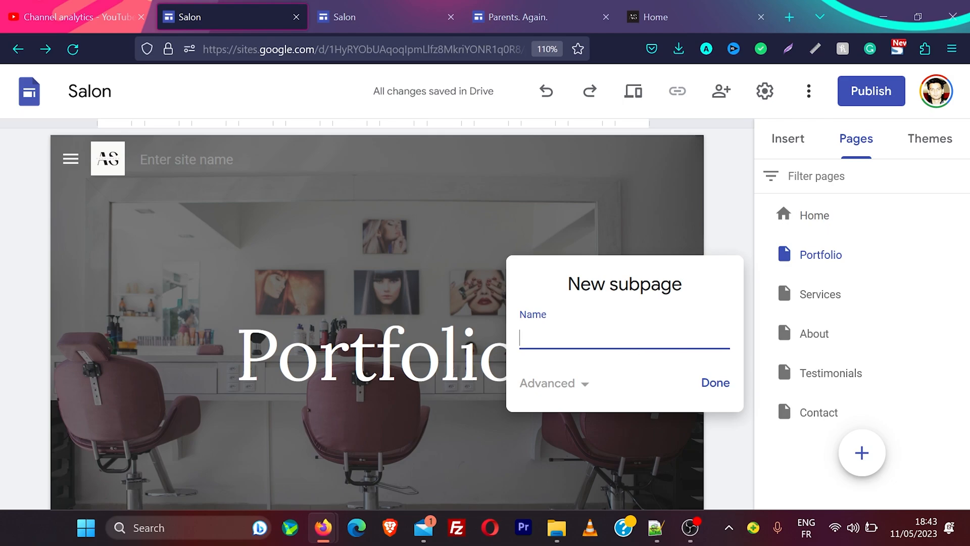
type("websites")
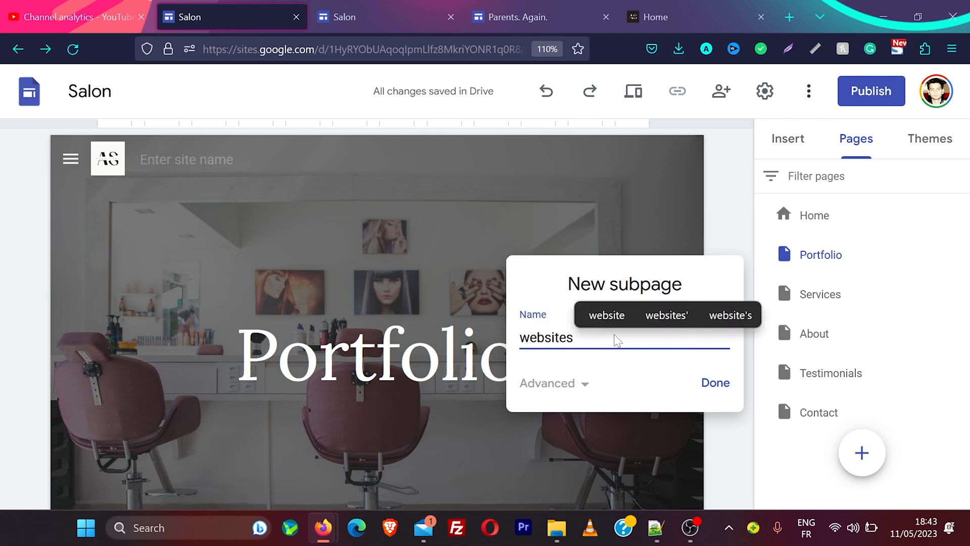
left_click(715, 384)
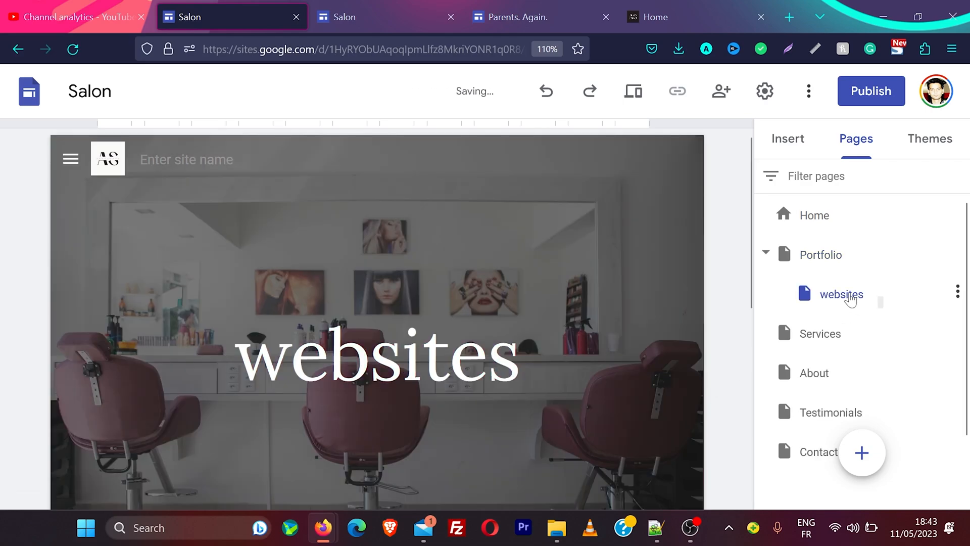
left_click(71, 160)
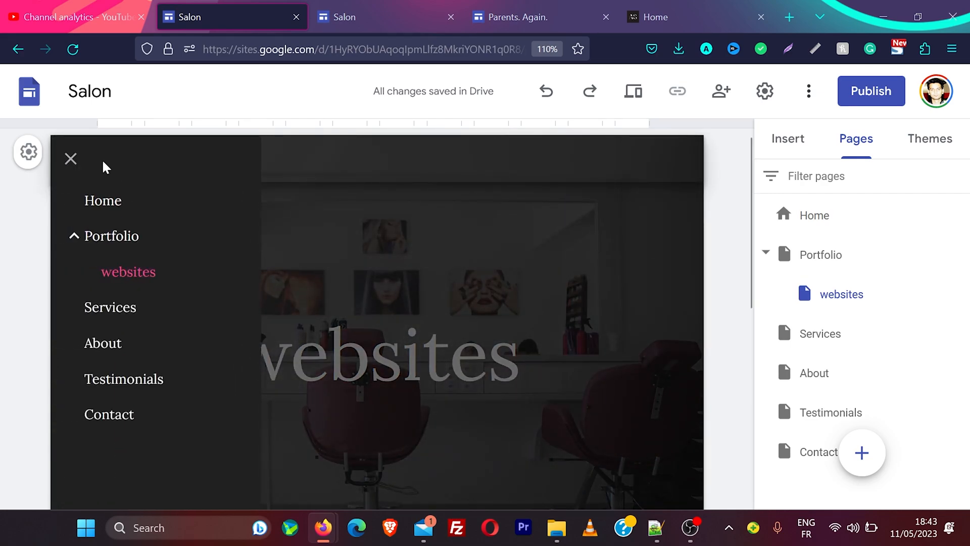
left_click(71, 159)
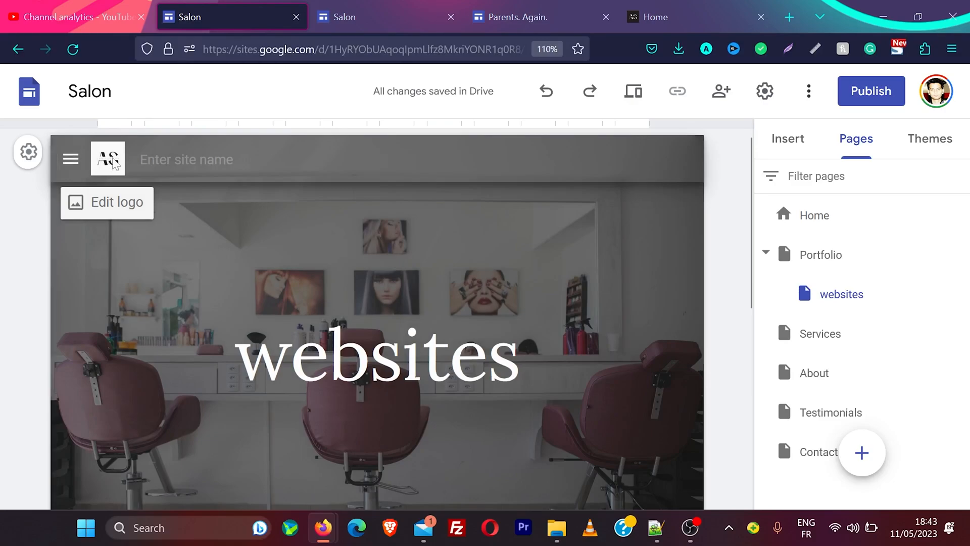
- Set the site's navigation mode to Top, close the settings and check the page links in the header
left_click(765, 96)
left_click(730, 210)
left_click(664, 167)
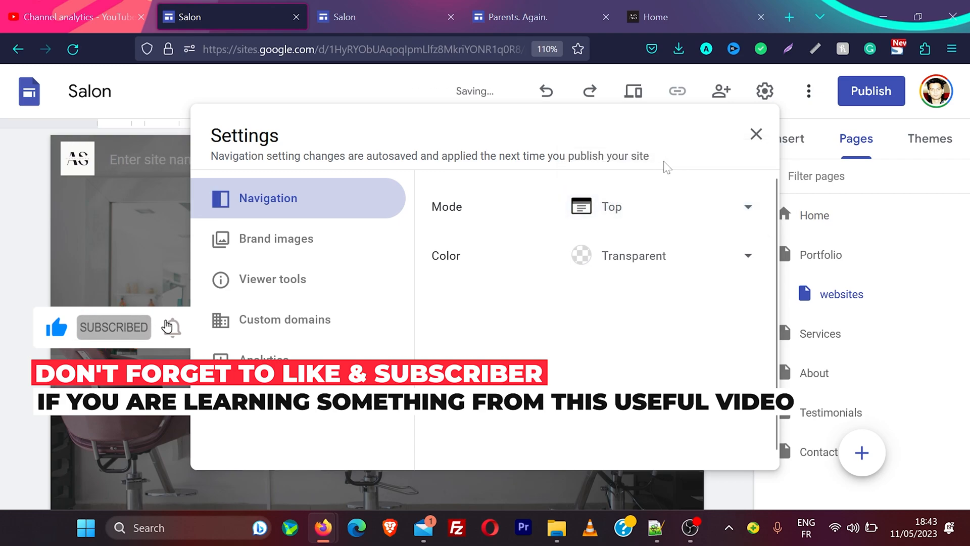
left_click(756, 135)
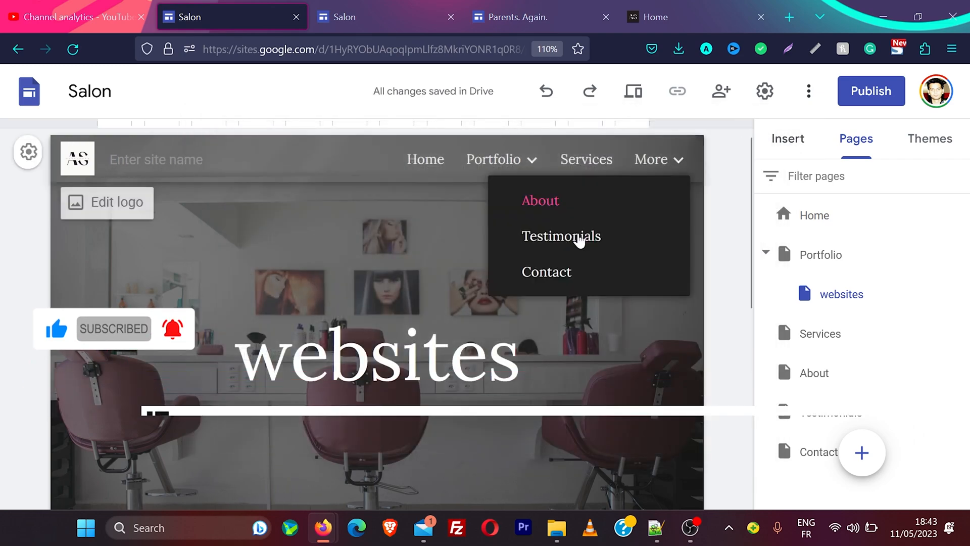
mouse_move(527, 163)
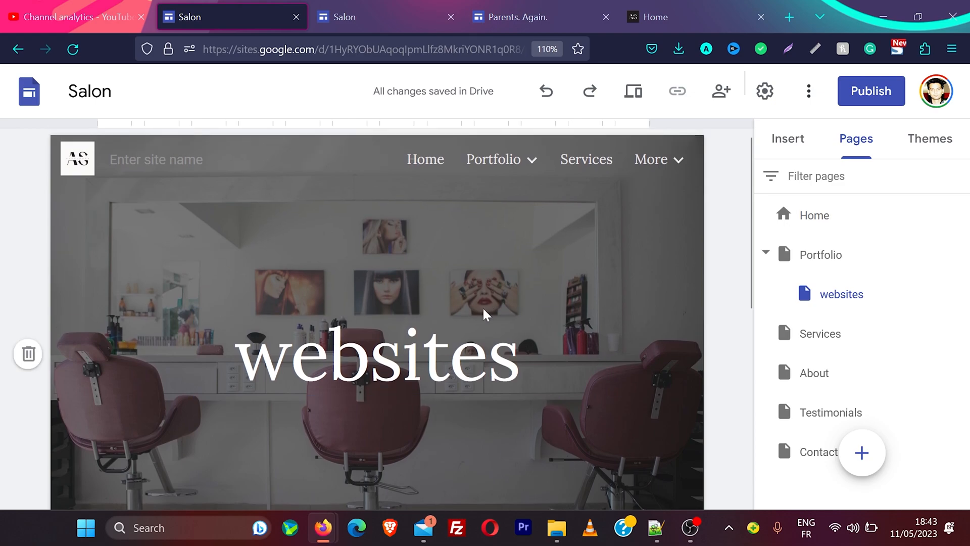
- Try the Aristotle theme on the site and review the page from header to footer
left_click(927, 148)
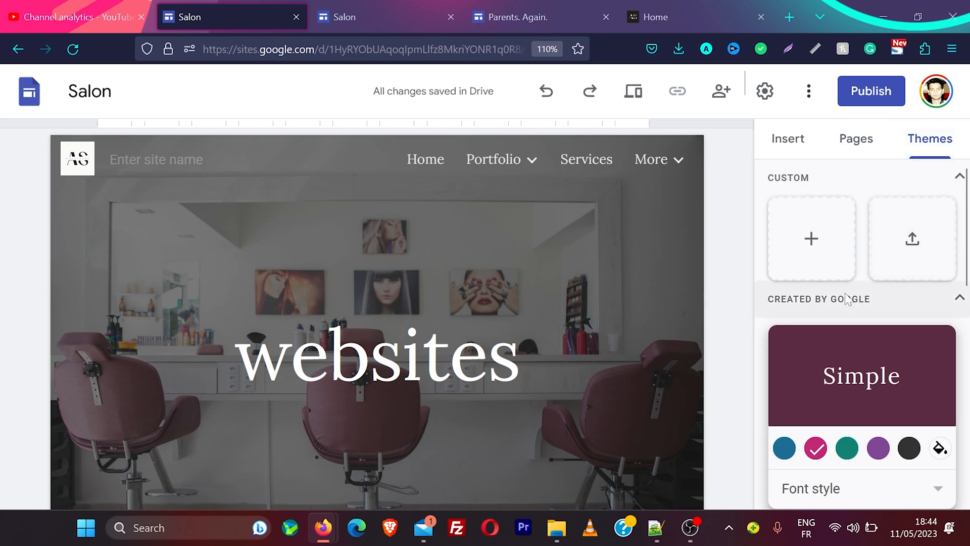
scroll(849, 301, "down", 5)
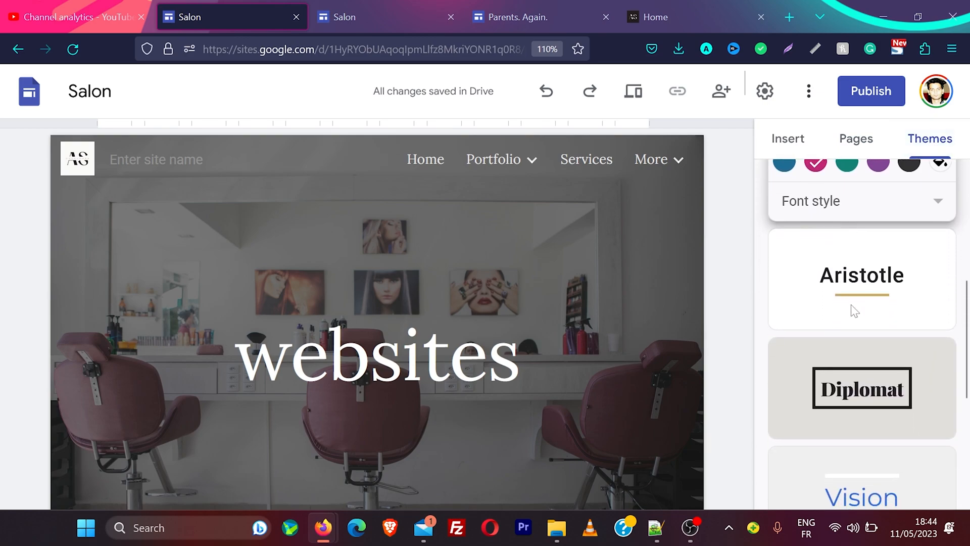
left_click(858, 259)
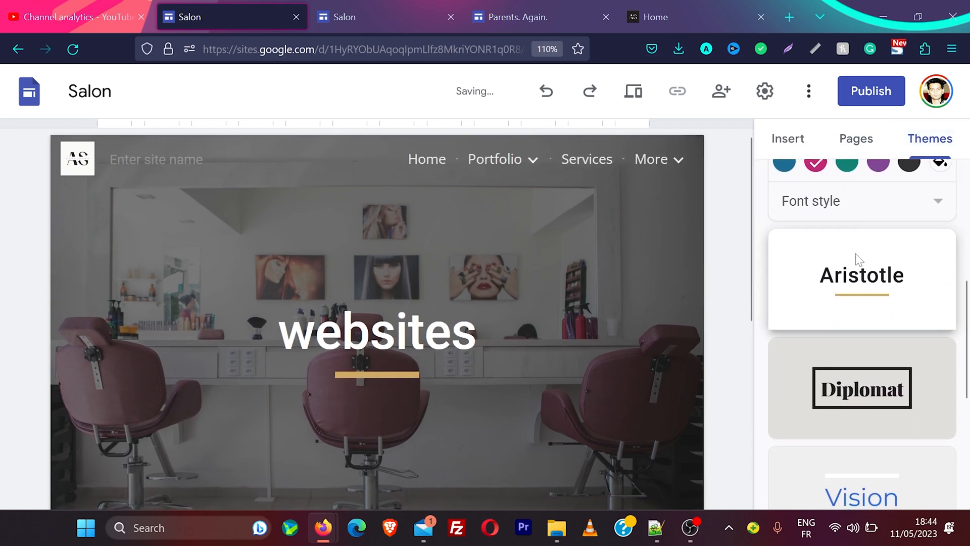
scroll(465, 361, "down", 5)
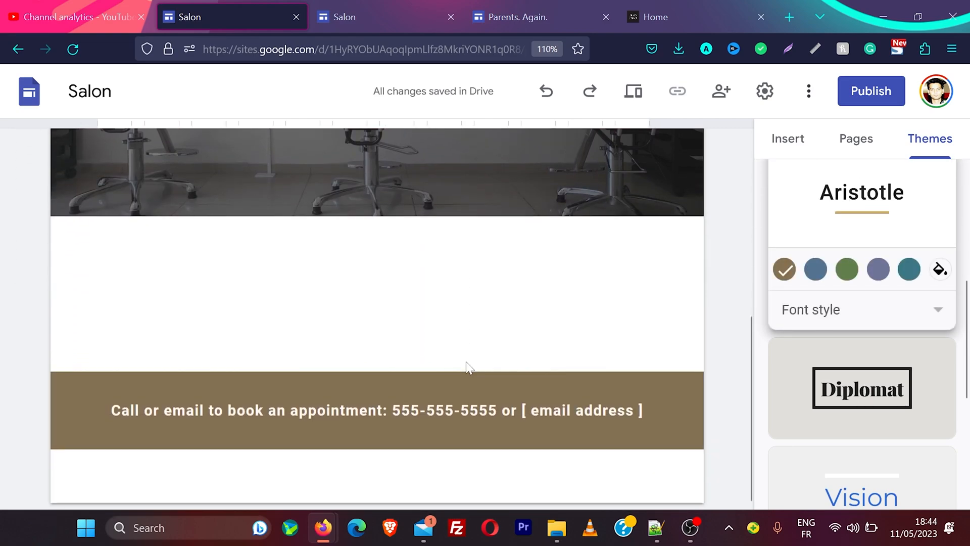
scroll(465, 368, "up", 8)
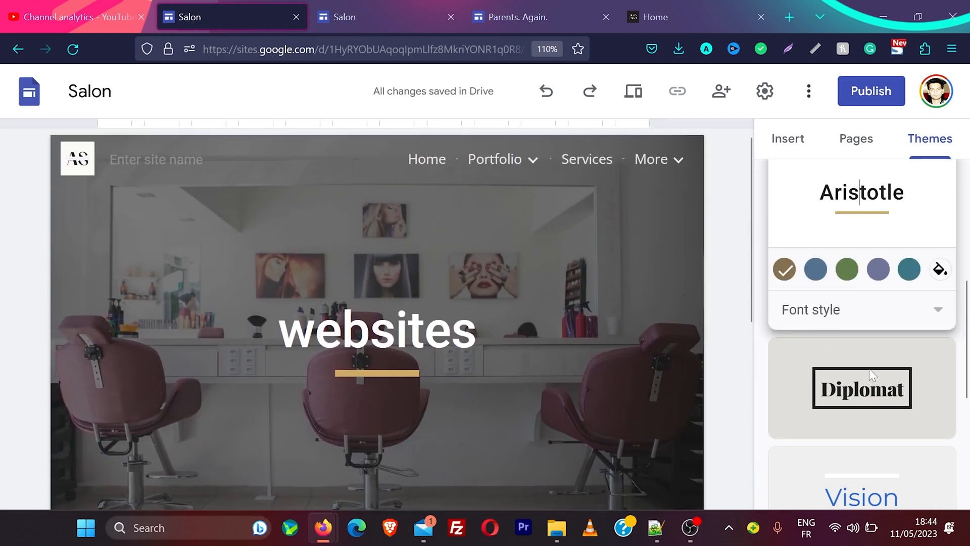
- Try the Diplomat theme on the site and look at the page's restyled heading
left_click(872, 371)
scroll(382, 318, "down", 3)
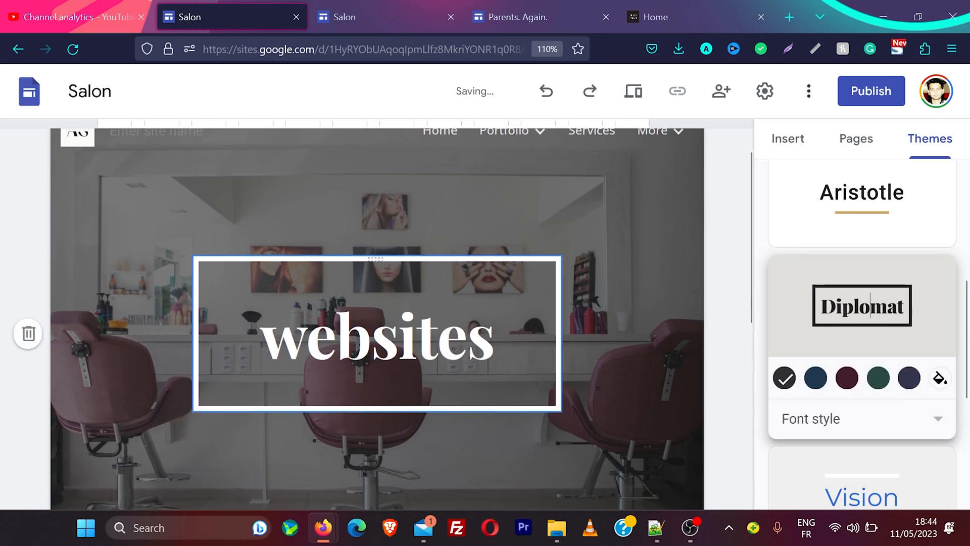
scroll(357, 376, "up", 3)
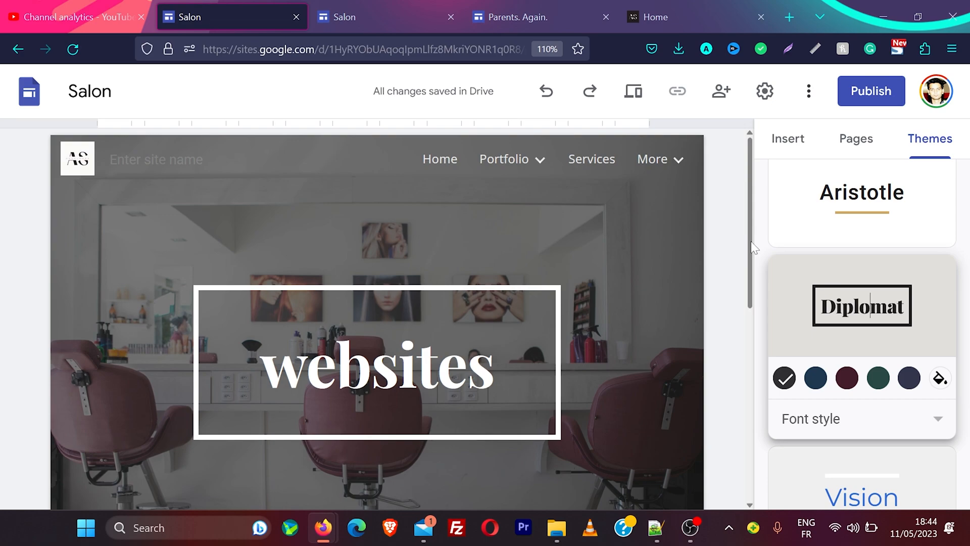
- Try the Vision theme on the site and check the navigation bar, heading and footer
left_click_drag(969, 317, 969, 326)
scroll(899, 305, "down", 4)
left_click(870, 279)
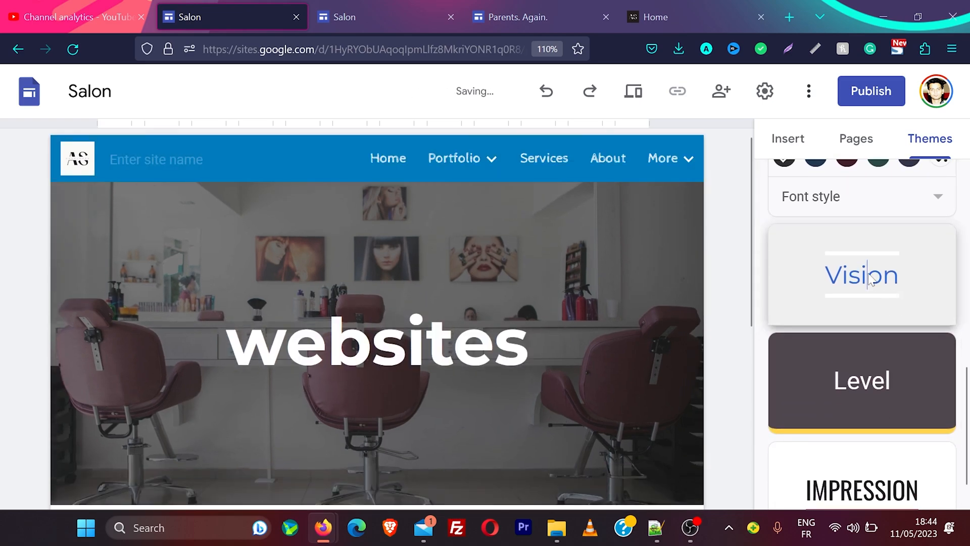
scroll(498, 311, "down", 3)
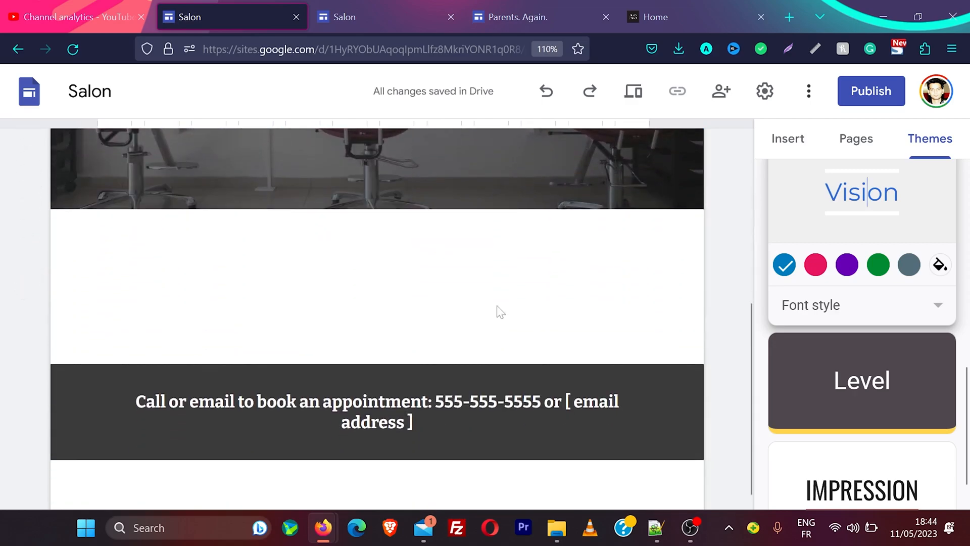
scroll(496, 310, "up", 5)
- Switch the site back to the Simple theme
left_click_drag(966, 402, 968, 205)
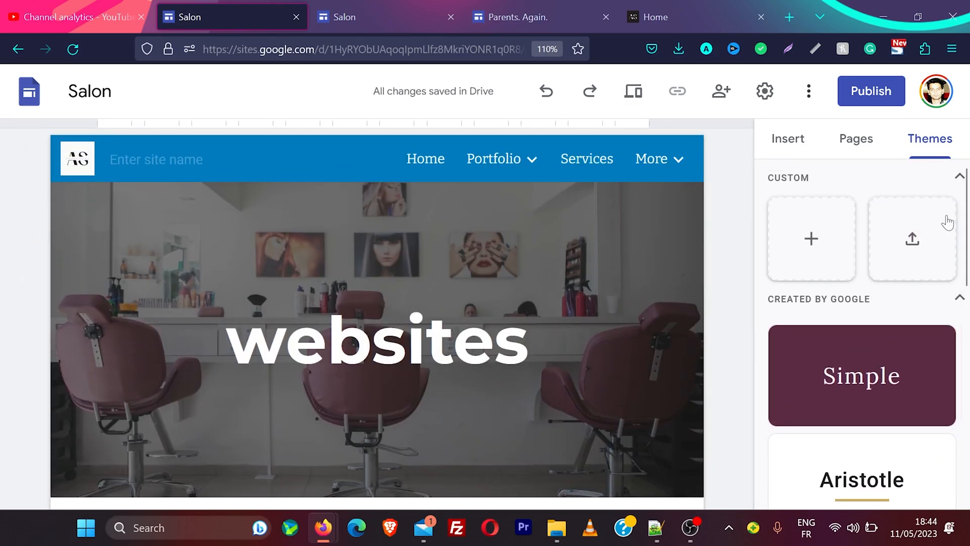
mouse_move(749, 282)
left_mouse_down()
mouse_move(750, 455)
mouse_move(749, 283)
left_mouse_up()
left_click(843, 377)
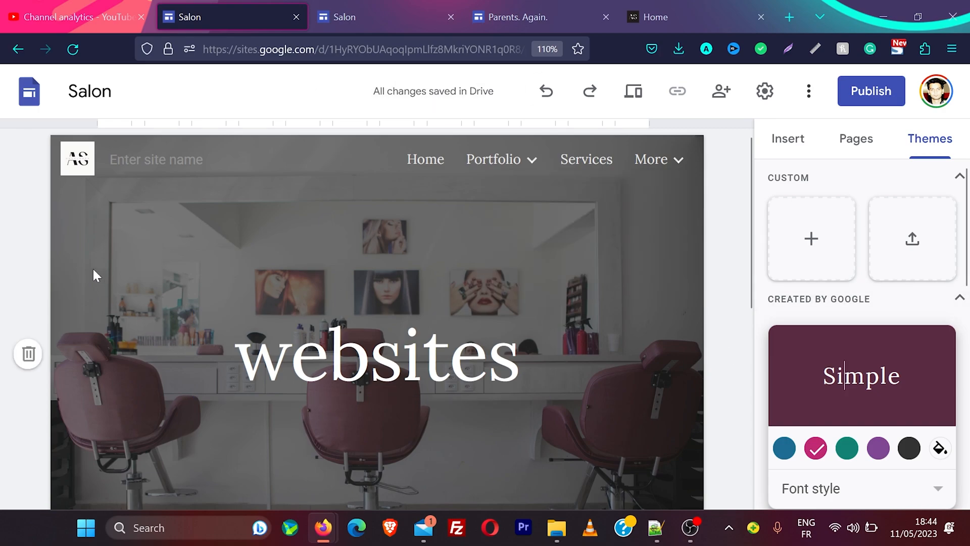
- Replace the websites page's header image by uploading pexels-cottonbro-studio-3944405.jpg and turn off the image's readability adjustment
scroll(92, 273, "down", 3)
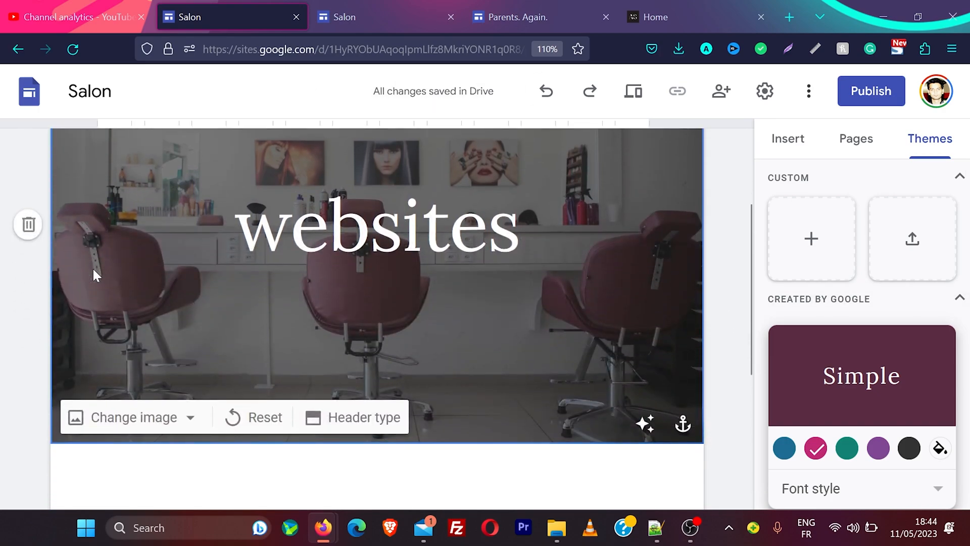
left_click(145, 419)
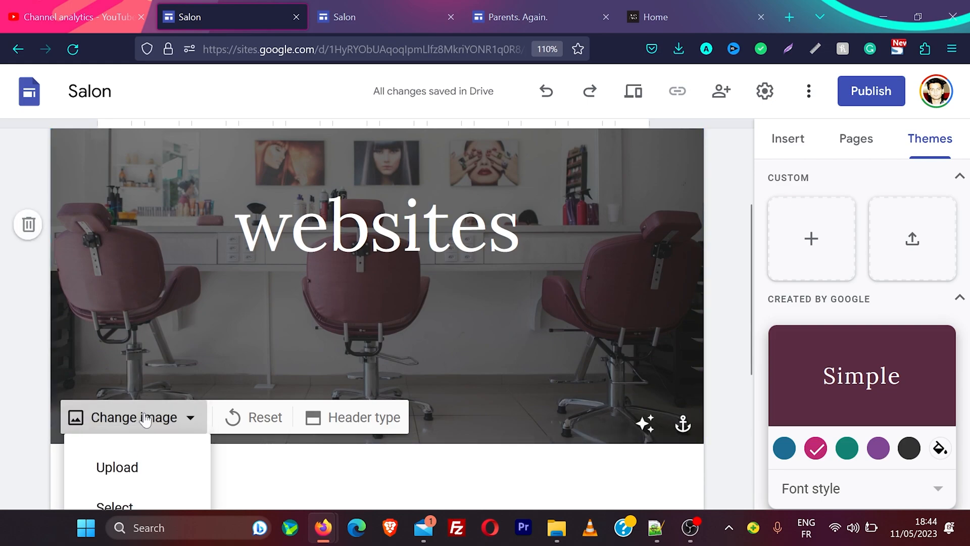
left_click(133, 468)
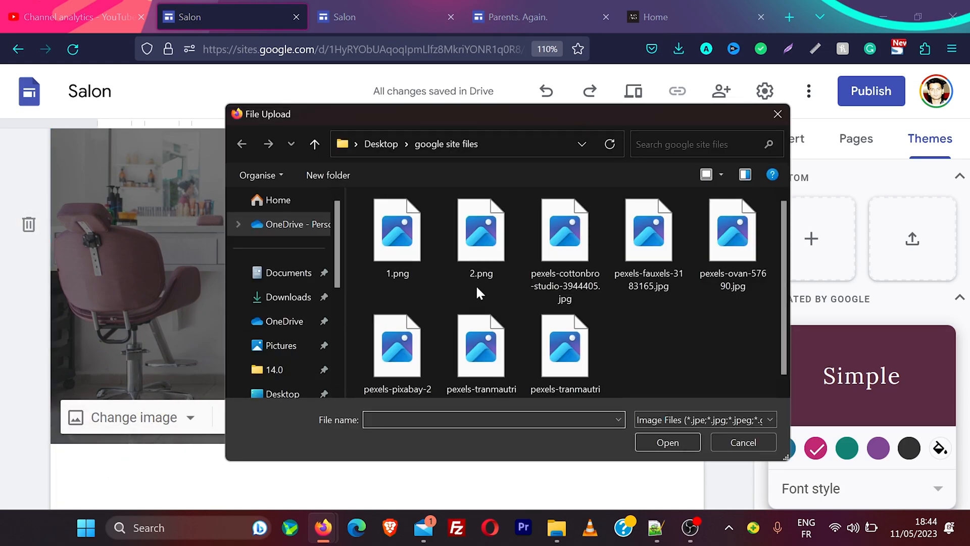
left_click(575, 259)
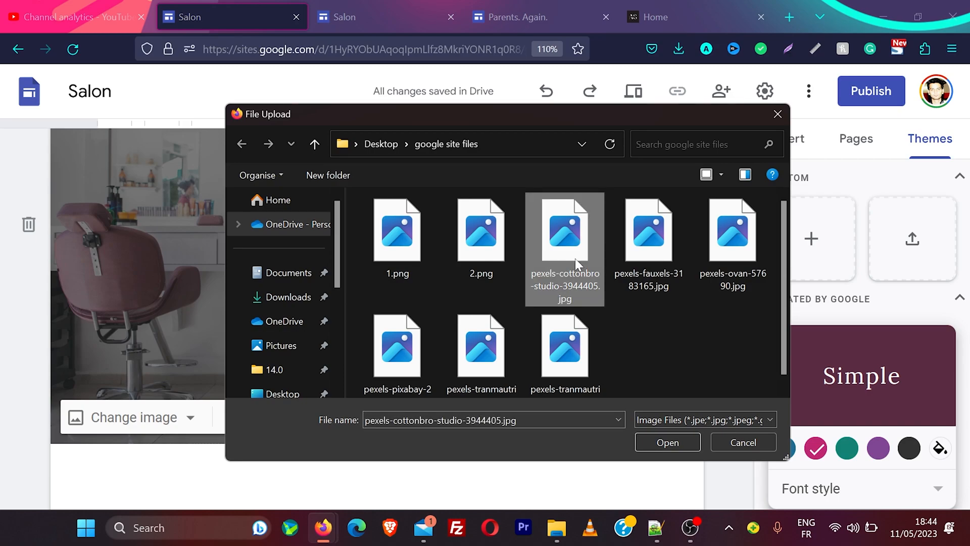
left_click(671, 441)
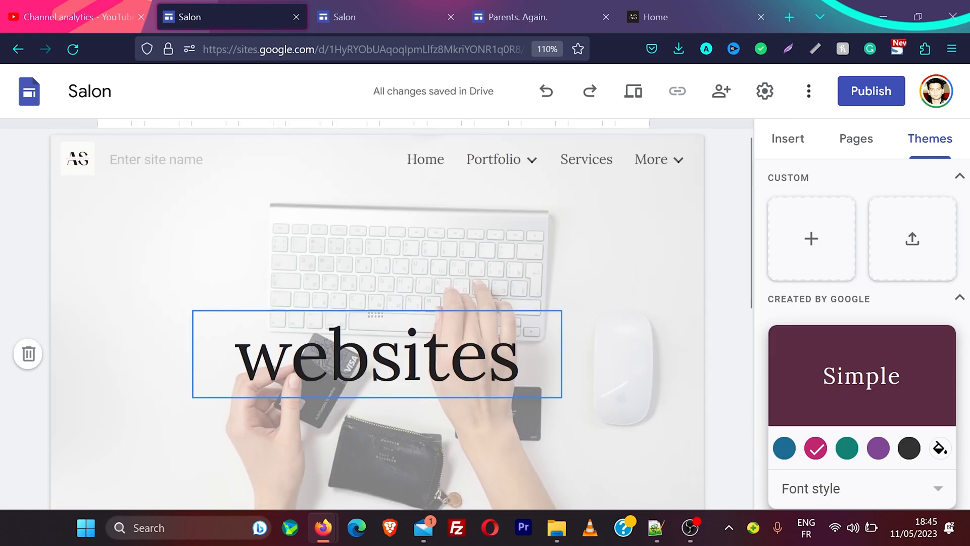
scroll(402, 317, "down", 1)
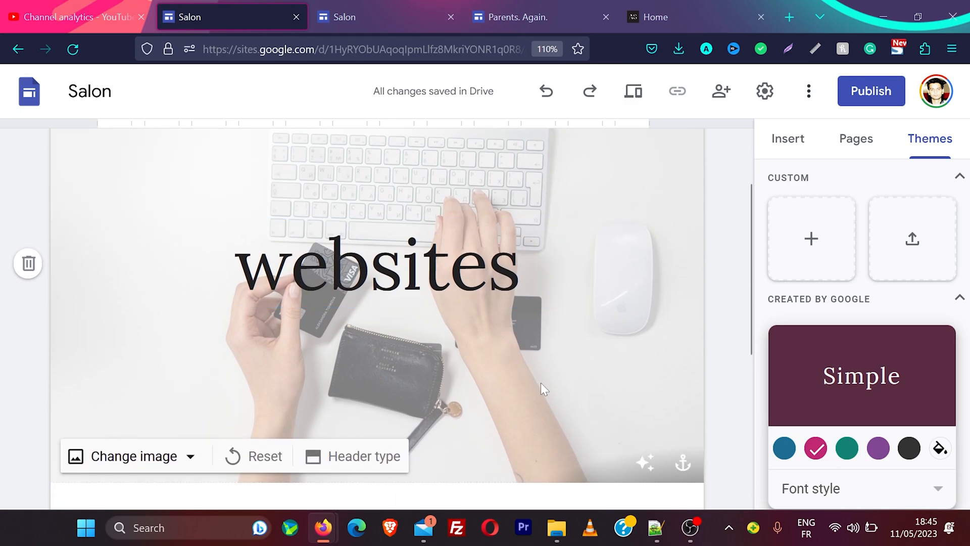
left_click(647, 464)
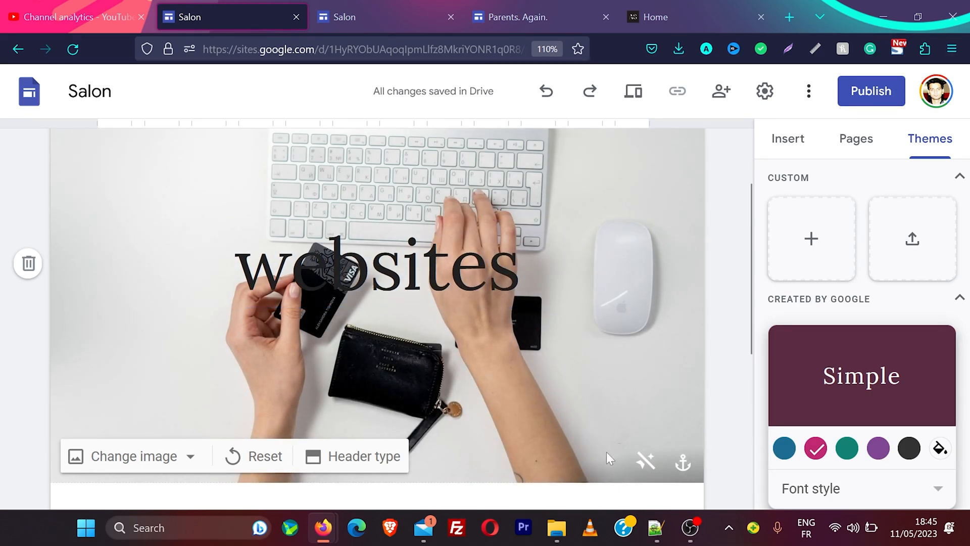
- Turn the readability adjustment back on for the websites page's header image and check how the header looks
left_click(645, 461)
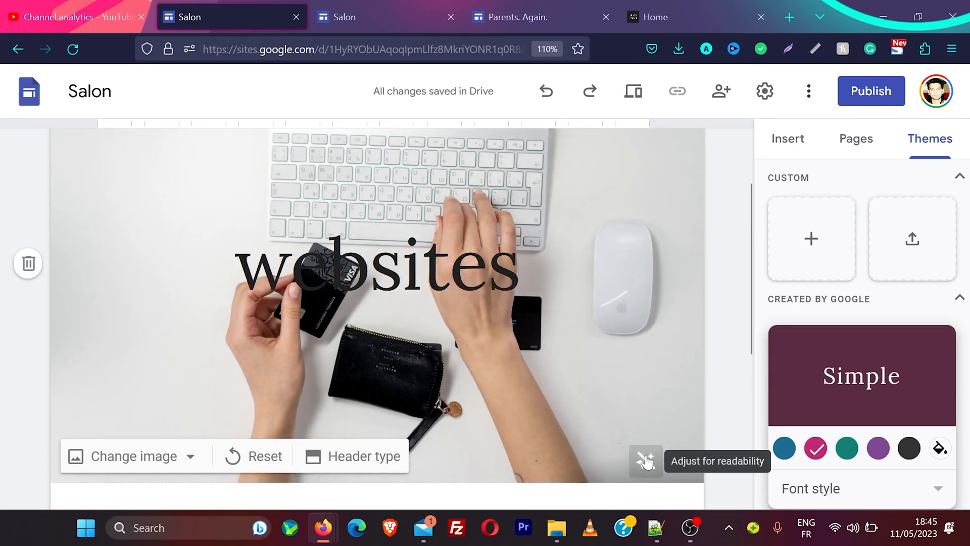
scroll(317, 333, "up", 2)
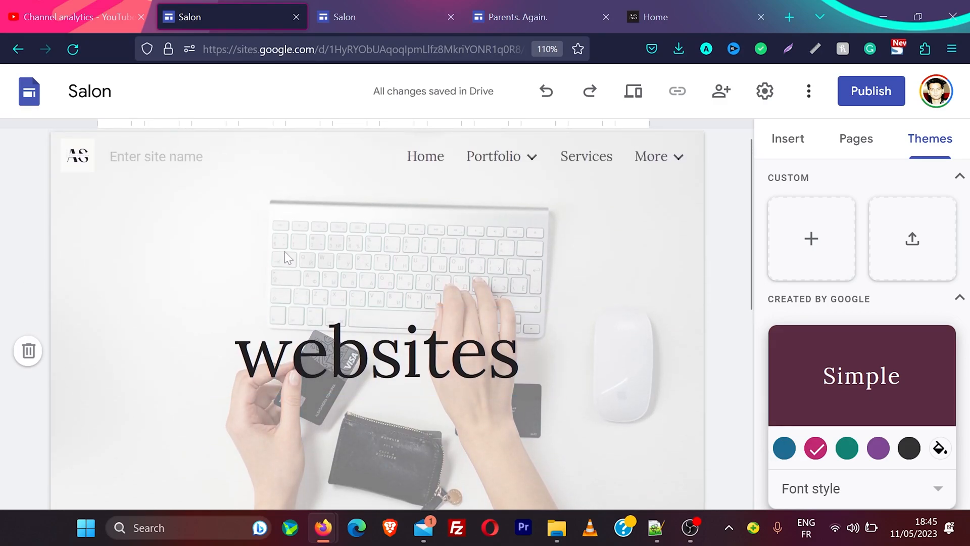
scroll(563, 357, "down", 2)
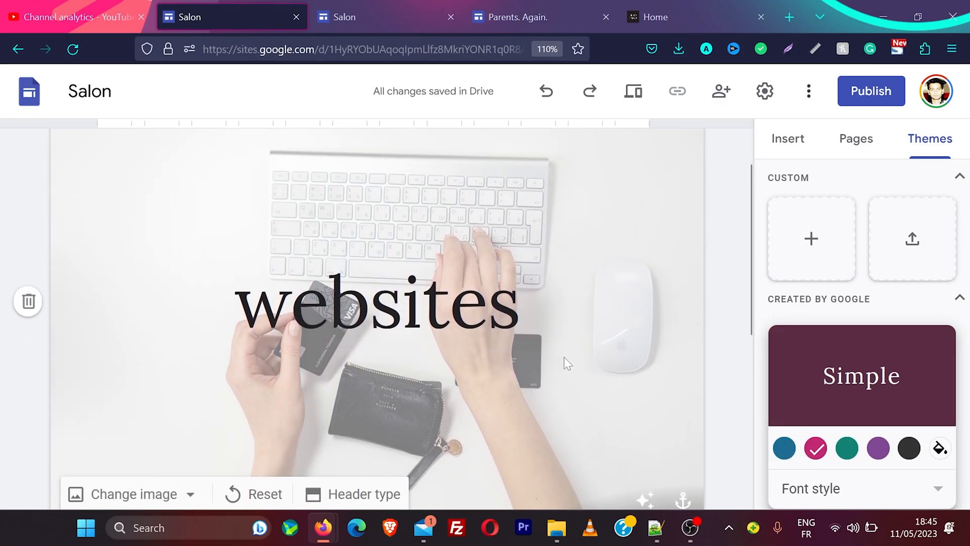
scroll(564, 356, "up", 2)
- Replace the header title on the websites page with "i help people creating websites"
double_click(542, 364)
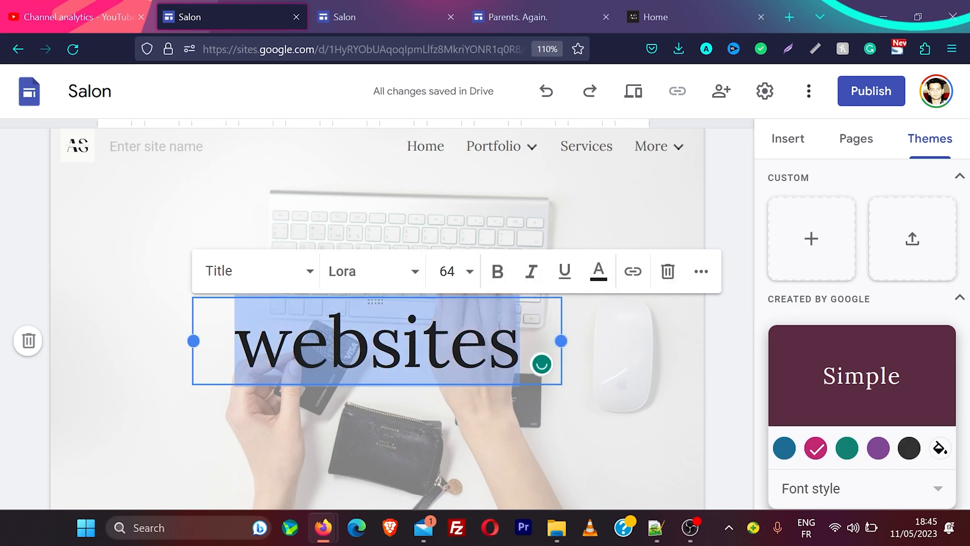
type("i help people creating websites")
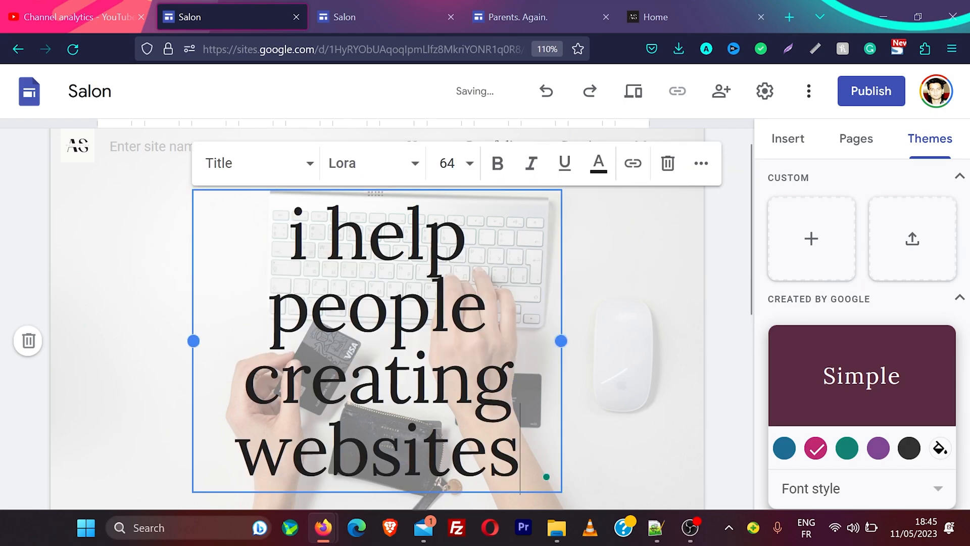
left_click(599, 408)
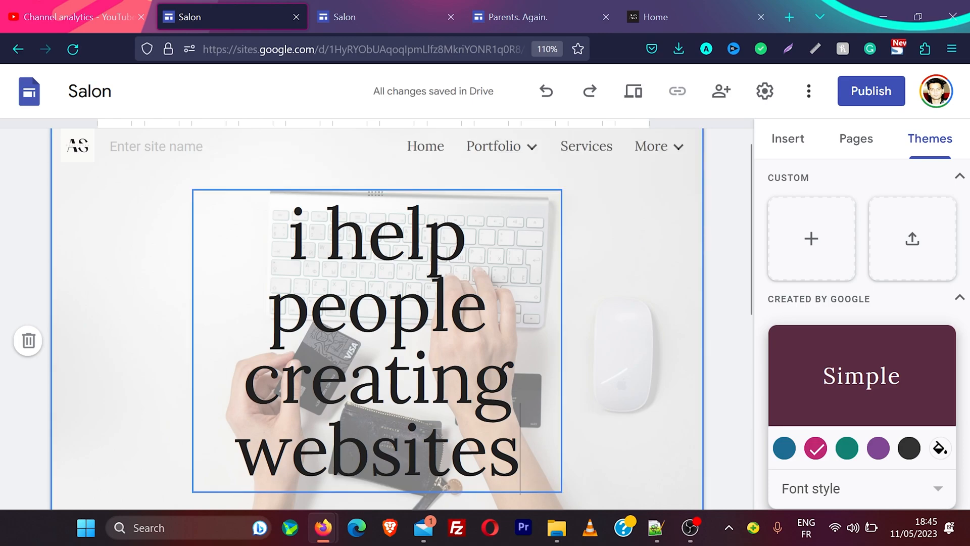
- Set the font size of the whole header title to 36
left_click_drag(520, 455, 406, 185)
left_click(470, 163)
scroll(452, 323, "down", 5)
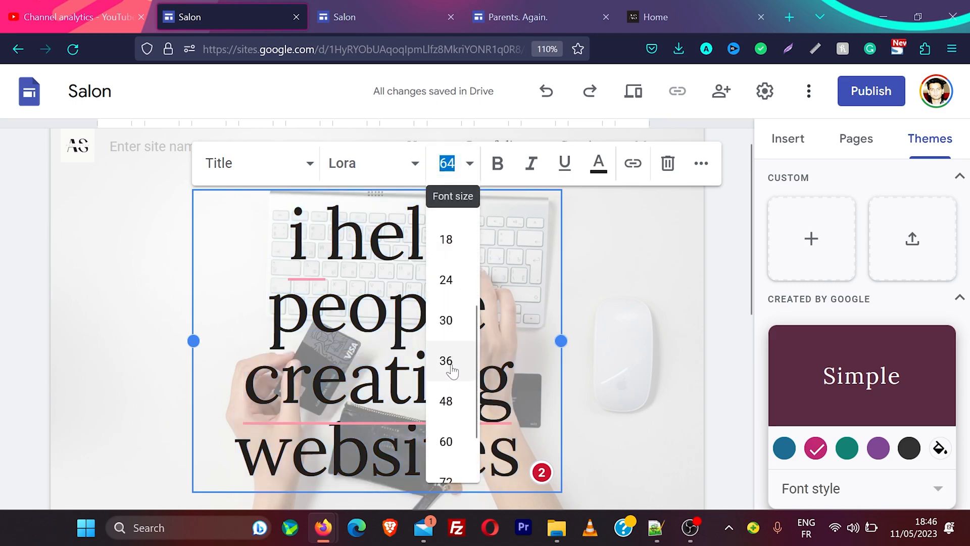
left_click(451, 370)
left_click(632, 365)
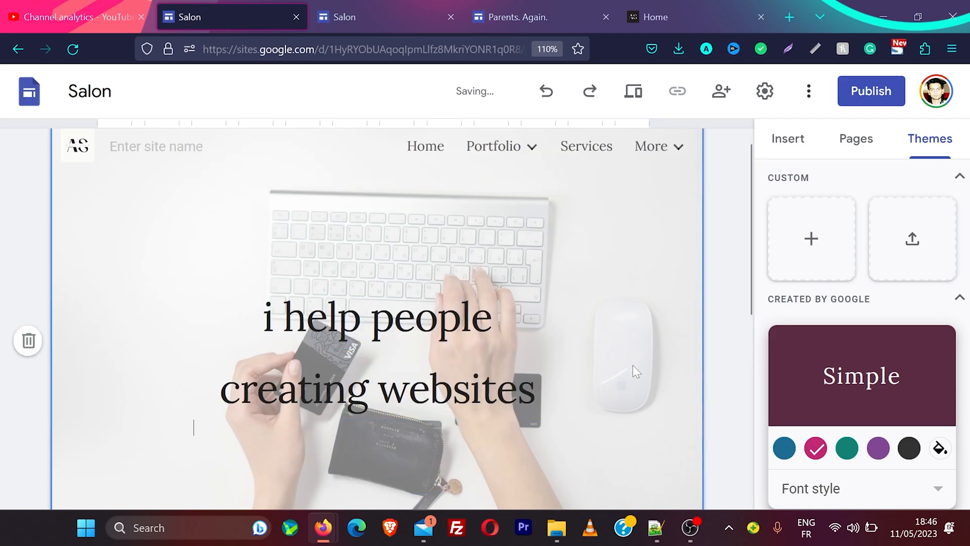
- Widen the header title's text box on both sides and set its font size to 30 so the sentence fits on one line
left_click(481, 388)
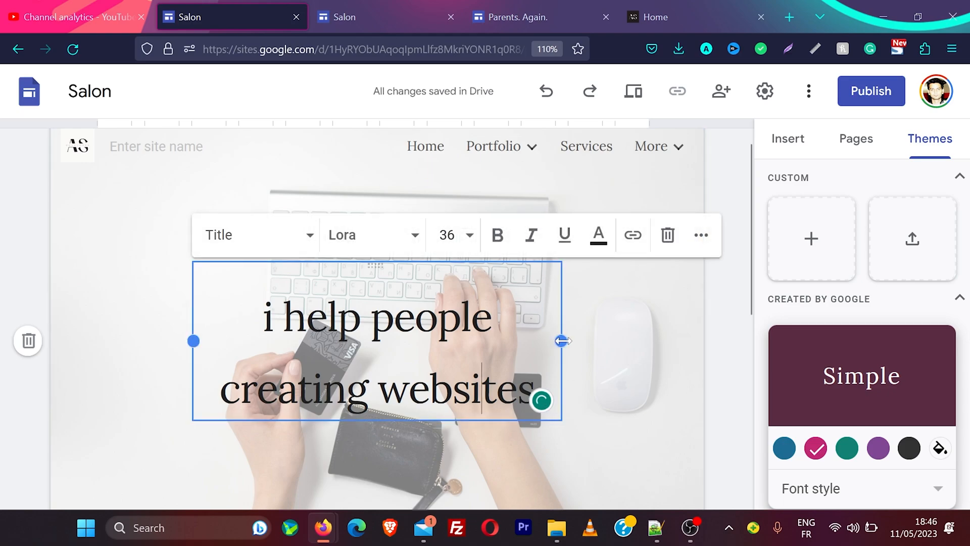
left_click_drag(562, 341, 657, 349)
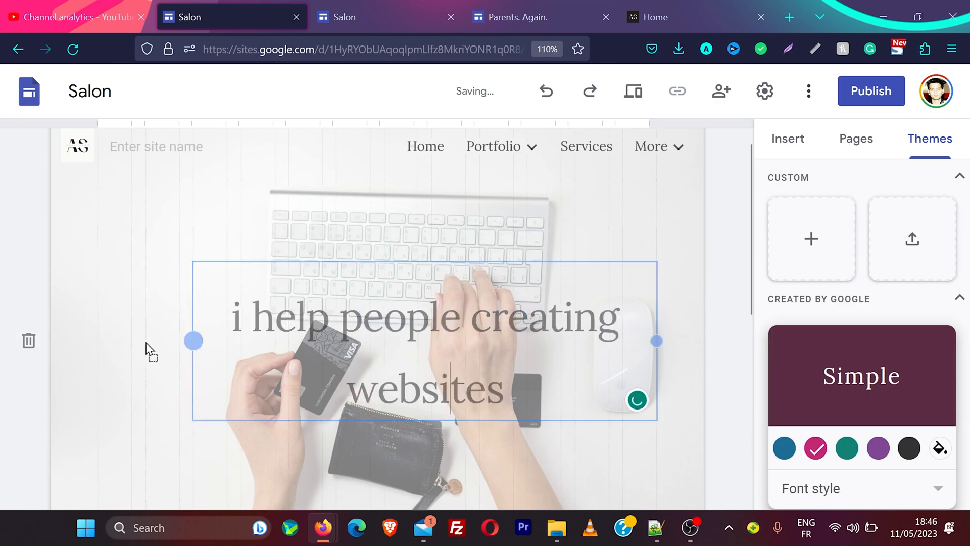
left_click(479, 405)
scroll(478, 404, "down", 3)
scroll(478, 408, "up", 3)
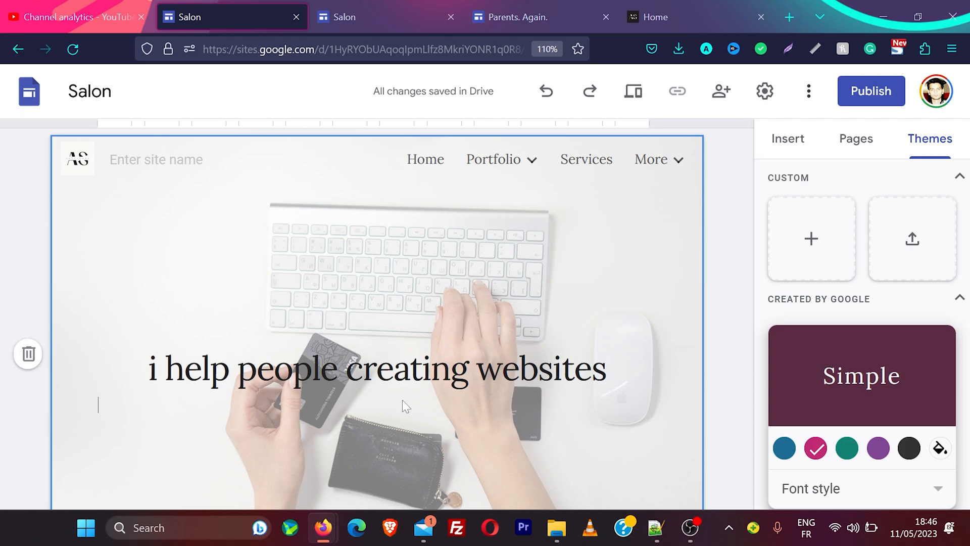
scroll(403, 397, "down", 2)
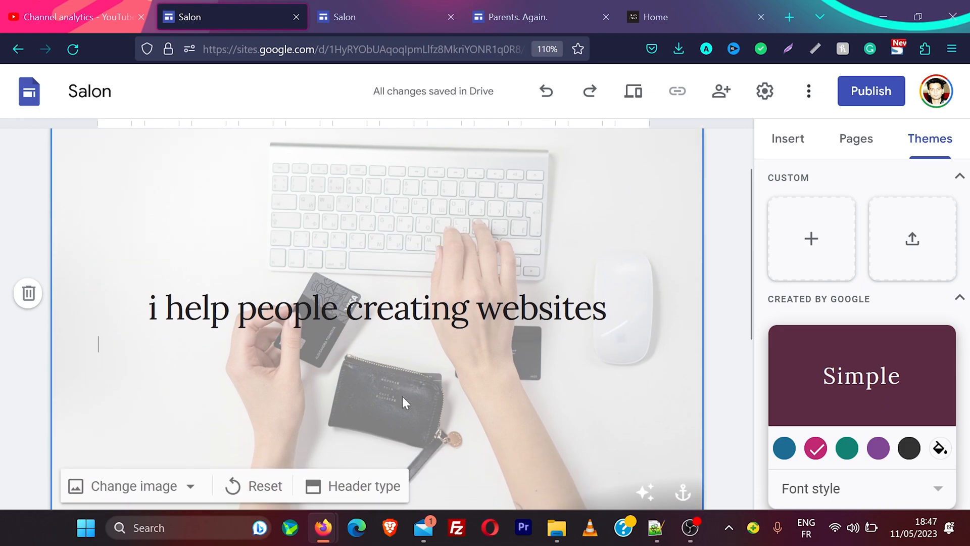
scroll(402, 396, "up", 2)
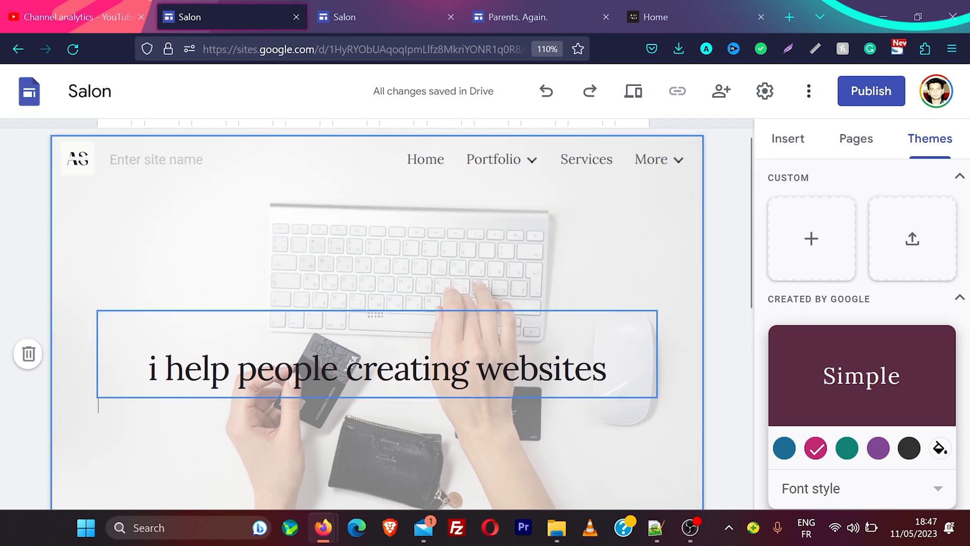
- Change the header title's text style to Heading
left_click(98, 404)
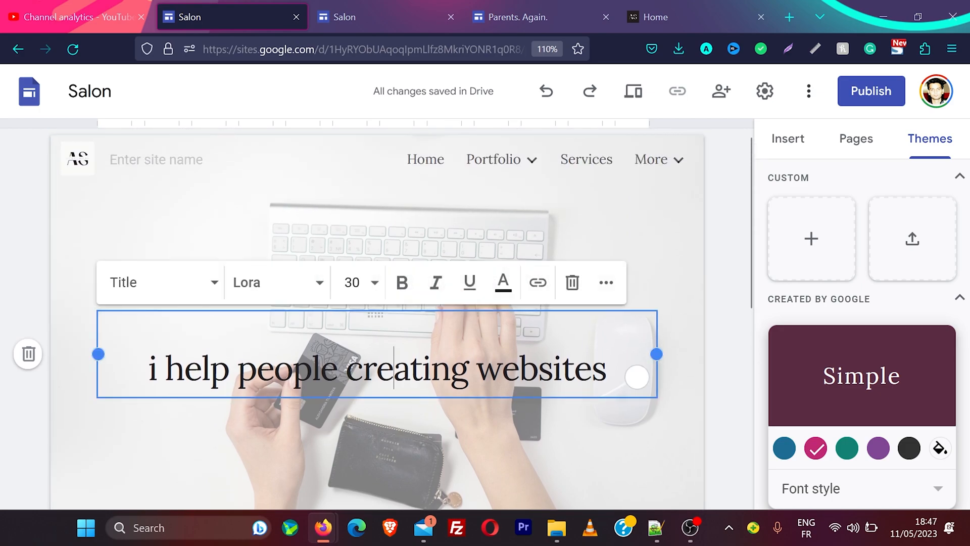
left_click(212, 286)
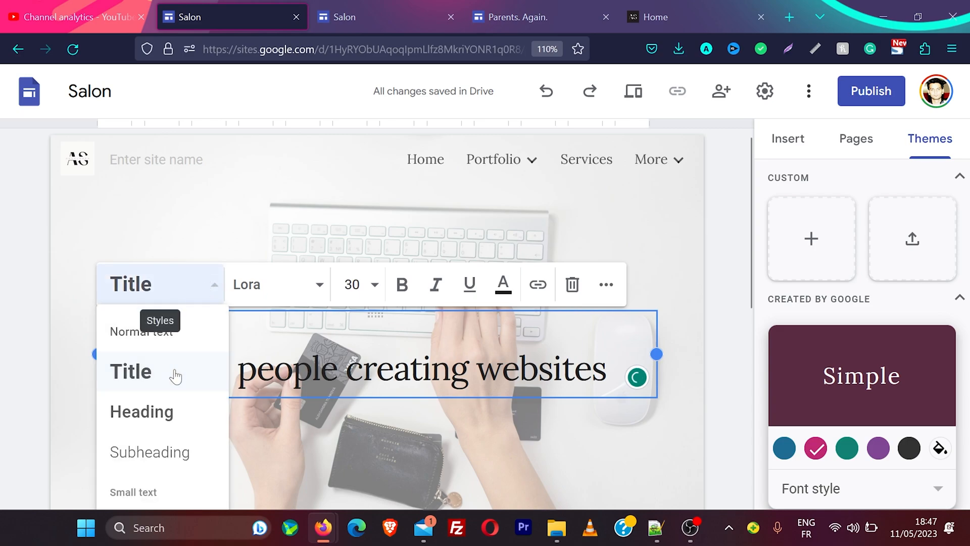
left_click(172, 406)
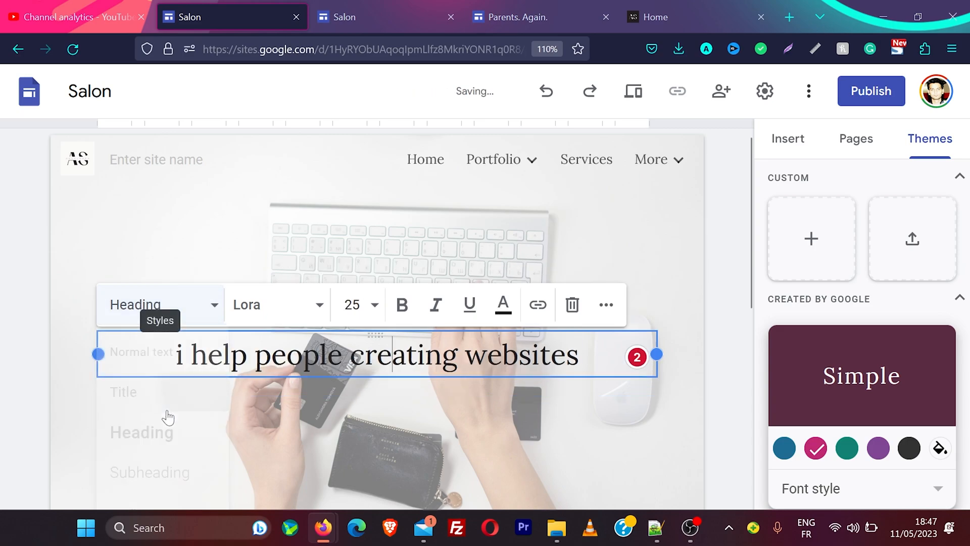
- Set the font of the whole heading "i help people creating websites" to Impact
key("ctrl+a")
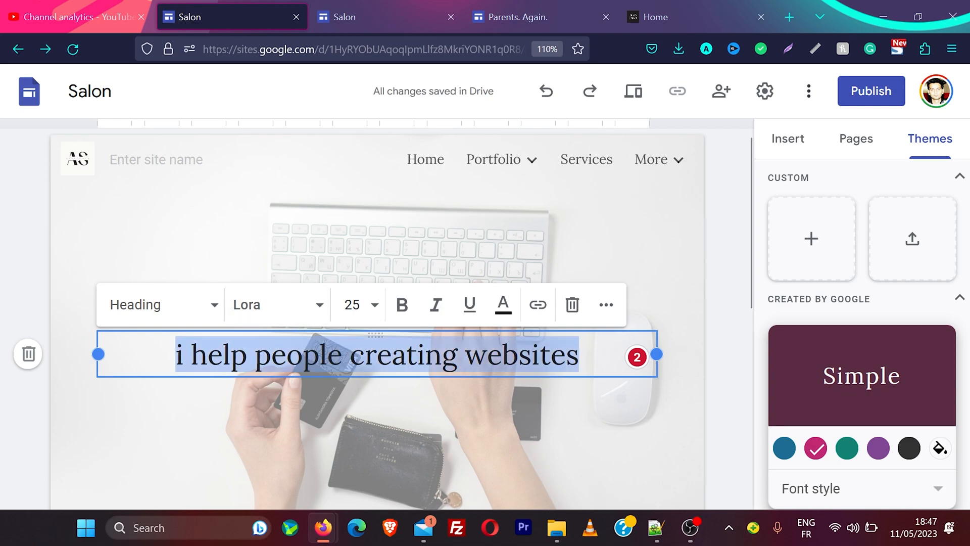
left_click(318, 309)
scroll(299, 383, "down", 10)
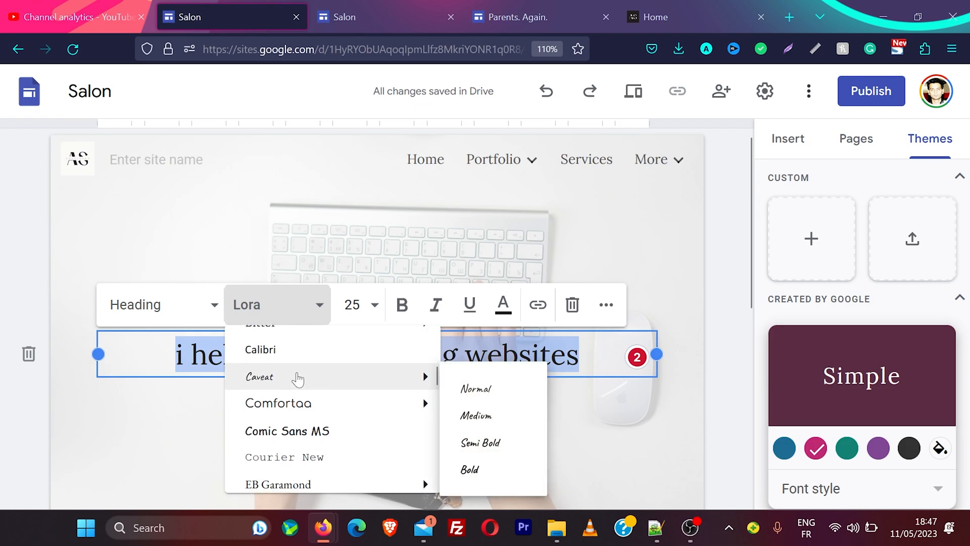
scroll(297, 376, "down", 1)
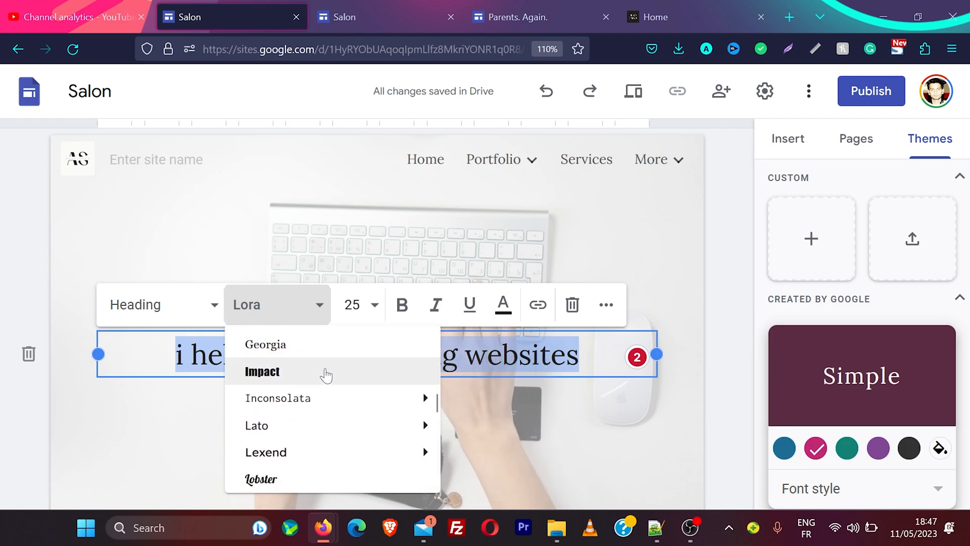
left_click(325, 374)
left_click(536, 431)
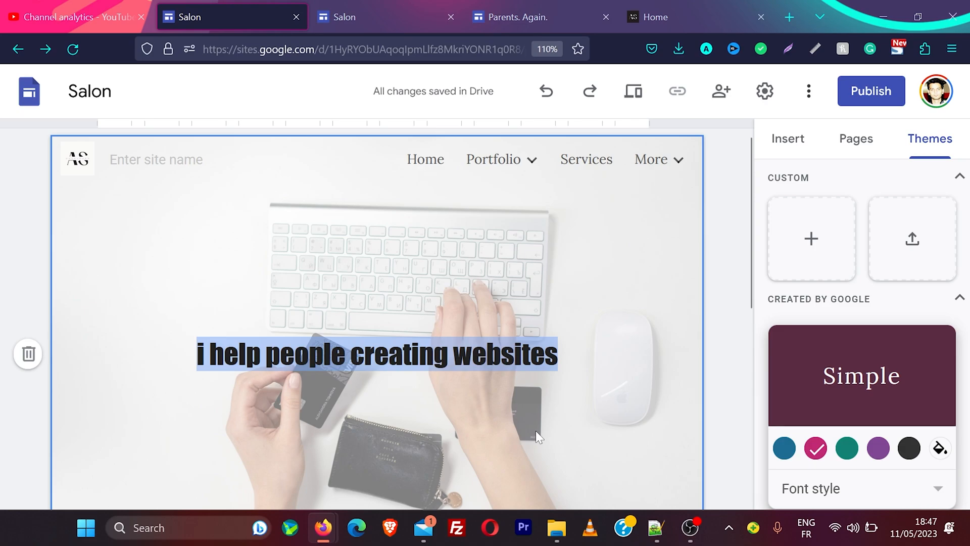
left_click(716, 374)
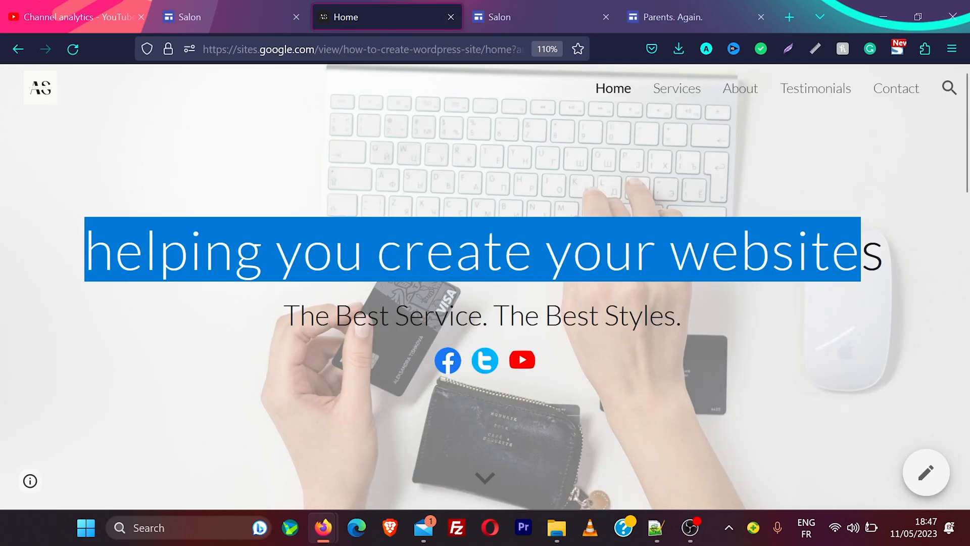
- Copy the tagline "The Best Service. The Best Styles." from the published Home page and return to the Salon site editor
left_click_drag(284, 316, 682, 316)
key("ctrl+c")
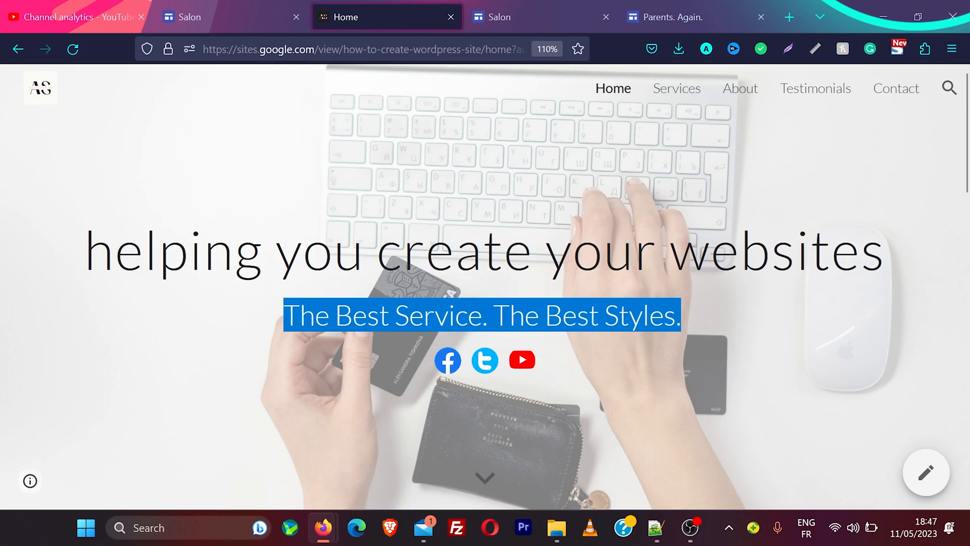
left_click(262, 7)
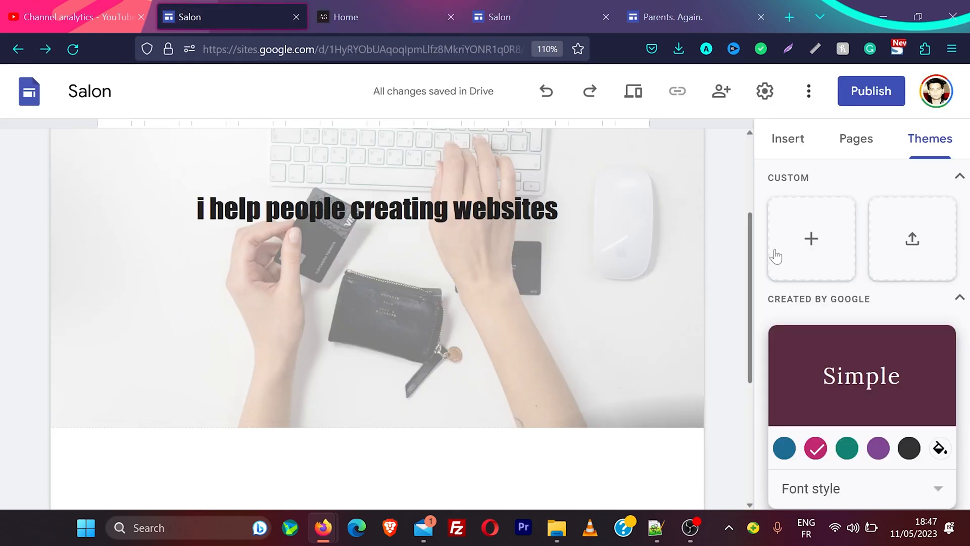
- Insert a text box below the header and paste the copied tagline "The Best Service. The Best Styles." into it
left_click(796, 146)
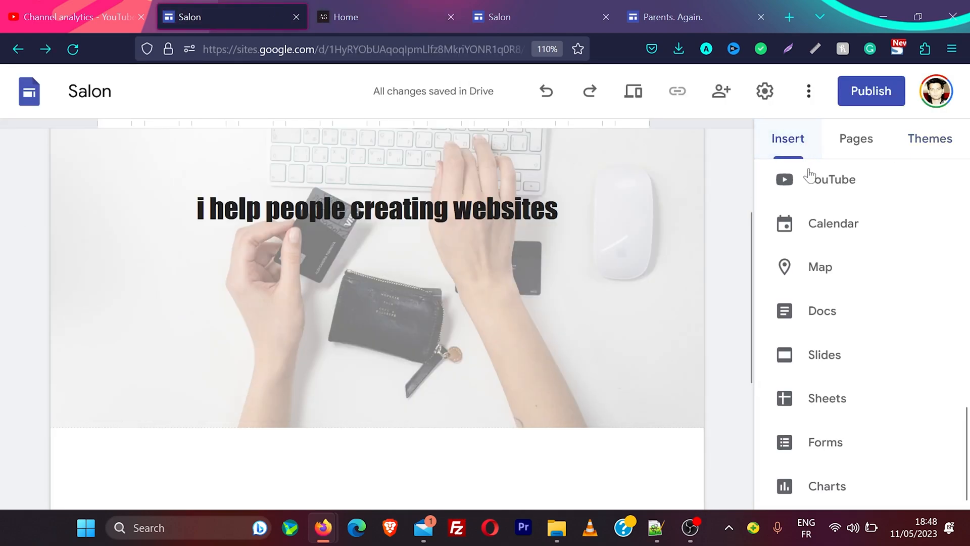
left_click(807, 196)
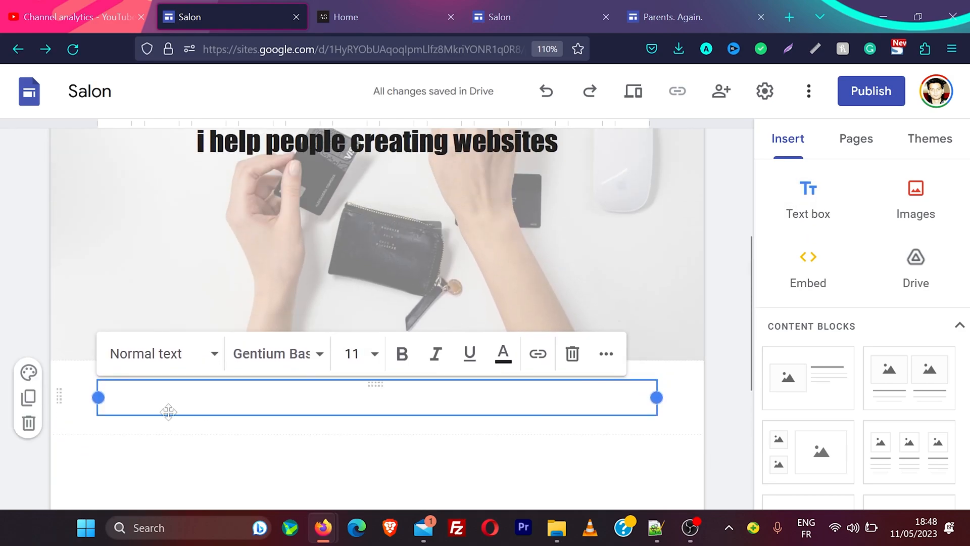
key("ctrl+v")
left_click(95, 426)
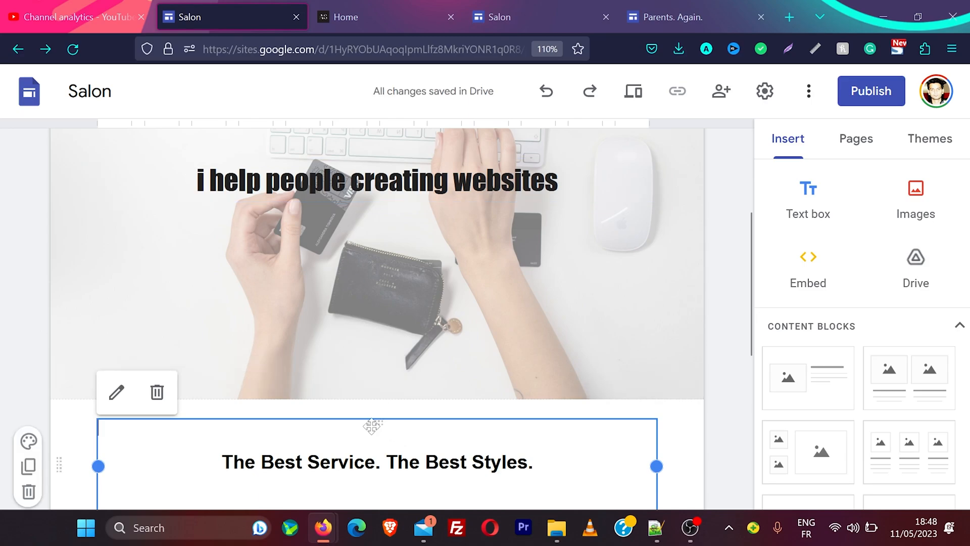
- Move the tagline text box up into the header image, beneath the "i help people creating websites" heading
left_click_drag(375, 419, 507, 212)
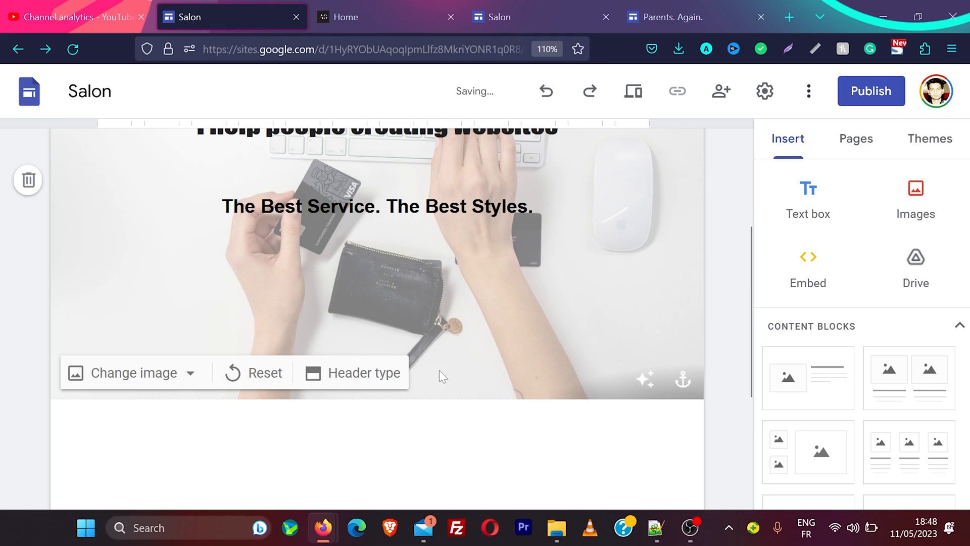
scroll(439, 370, "up", 3)
left_click(409, 368)
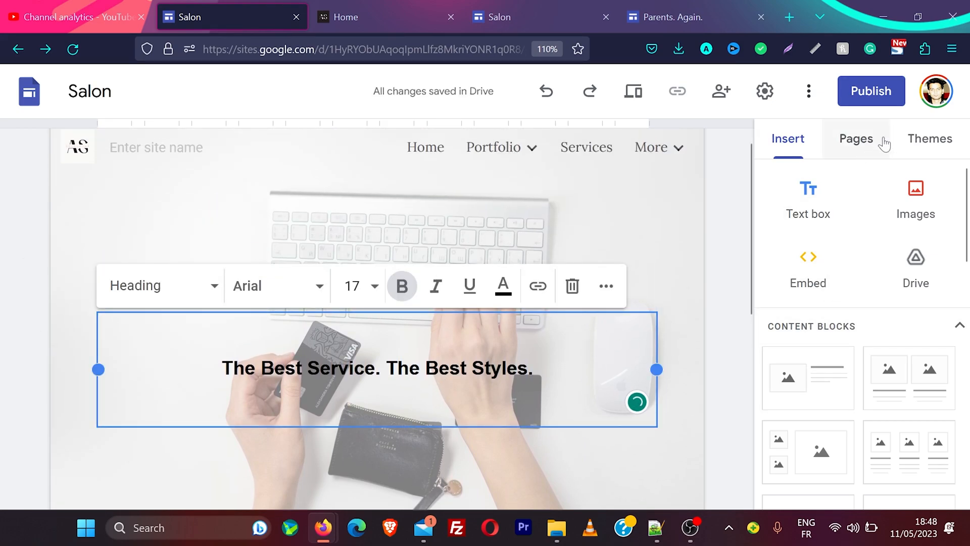
- Set the Simple theme's font style to Light
left_click(919, 142)
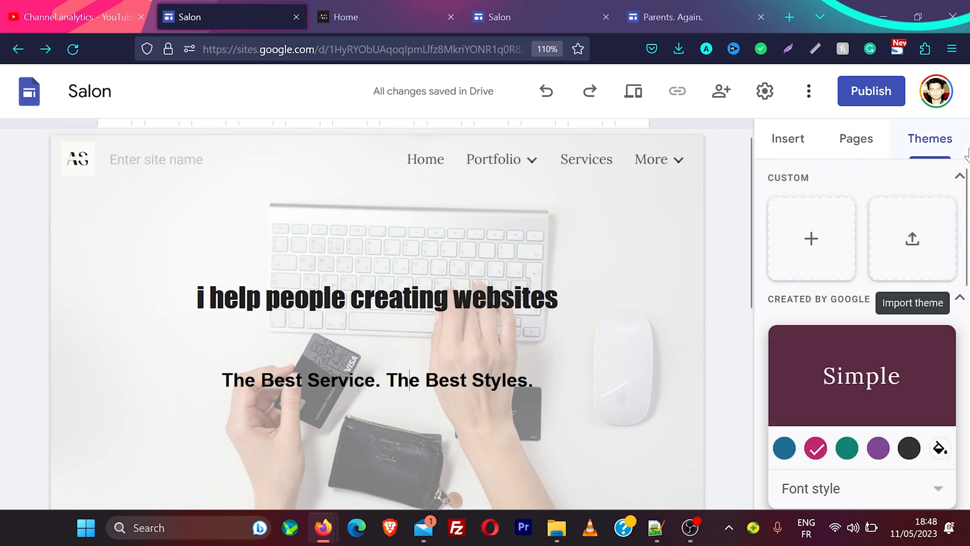
left_click_drag(966, 207, 968, 271)
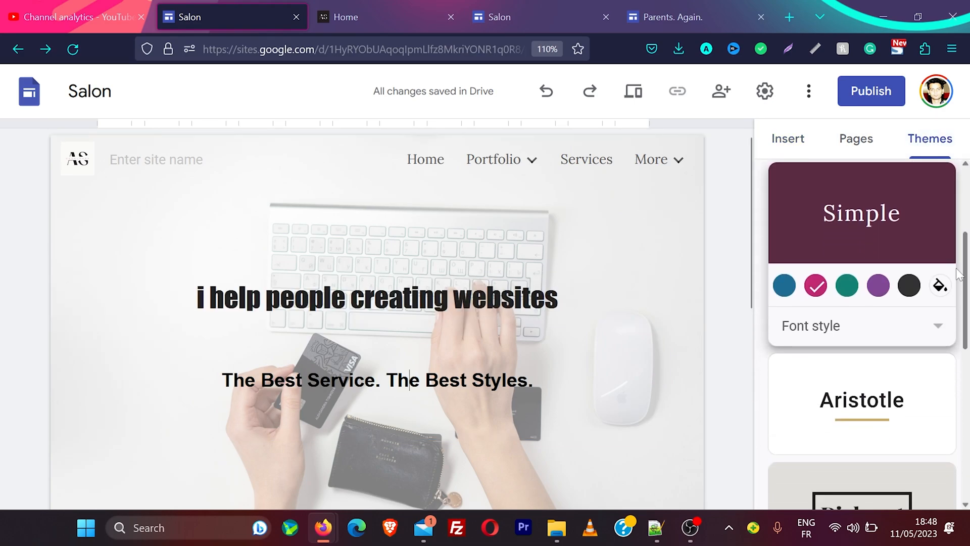
left_click(936, 328)
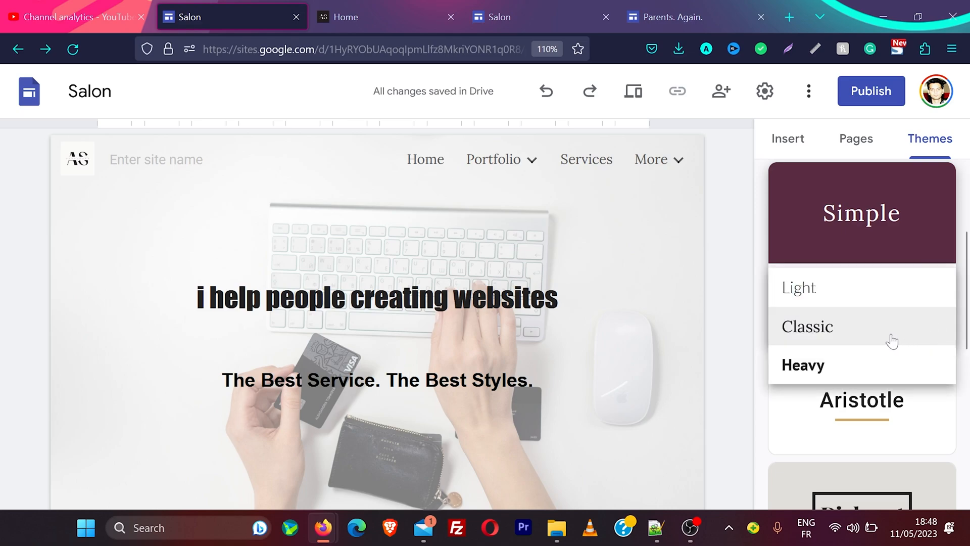
left_click(844, 291)
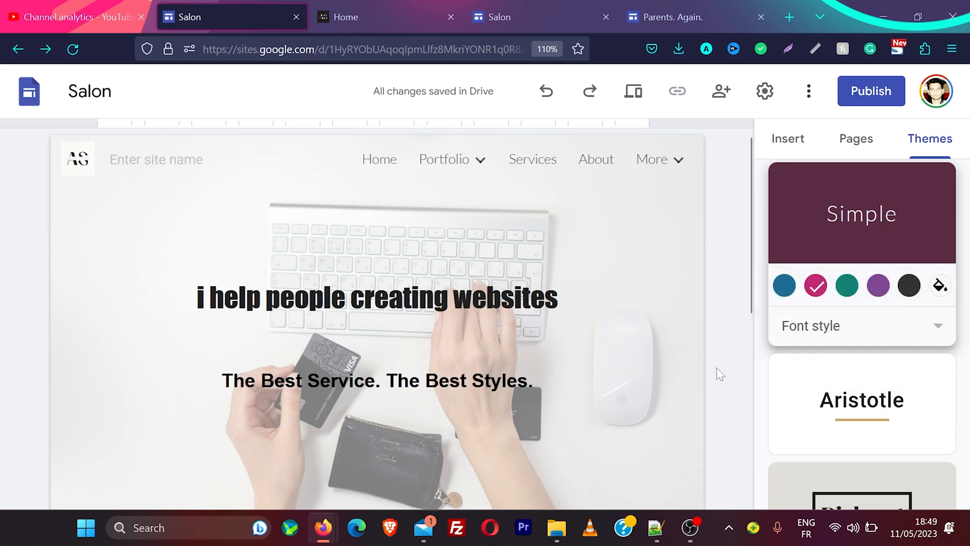
- Start adding a social links element to the page
left_click(788, 138)
scroll(856, 285, "down", 5)
scroll(859, 283, "up", 5)
scroll(859, 284, "down", 9)
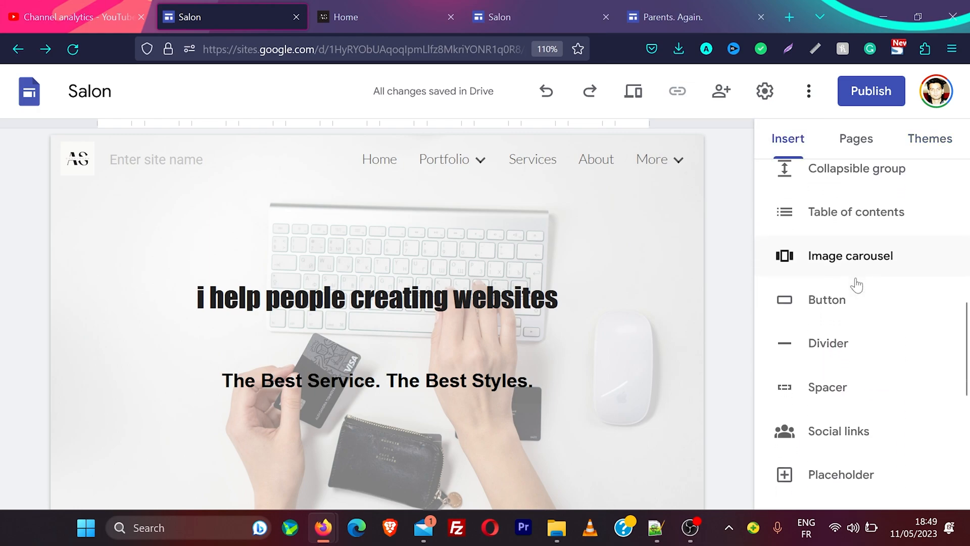
scroll(857, 285, "down", 2)
left_click(846, 327)
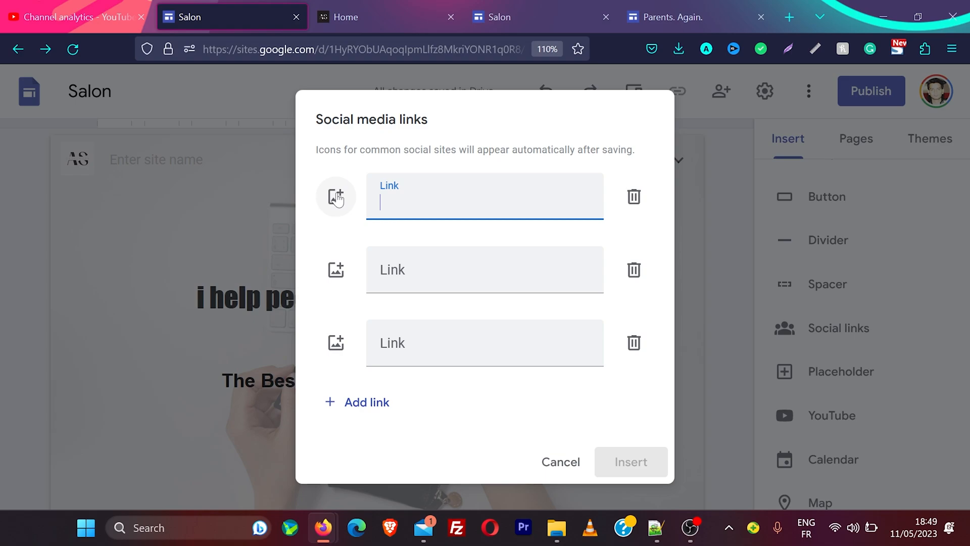
- Give the first social link the round blue Facebook logo, found by searching Google Images for "facebook icon"
left_click(336, 197)
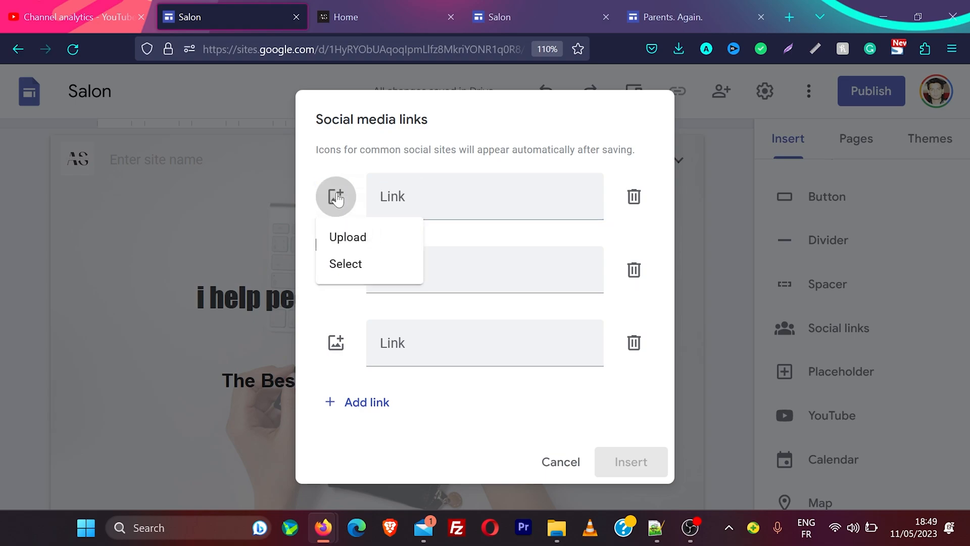
left_click(354, 264)
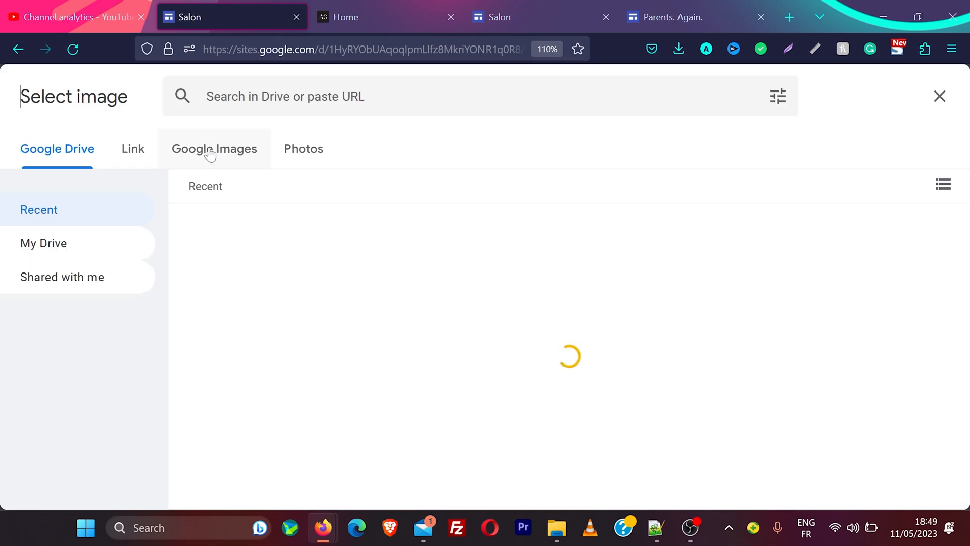
left_click(211, 150)
type("f")
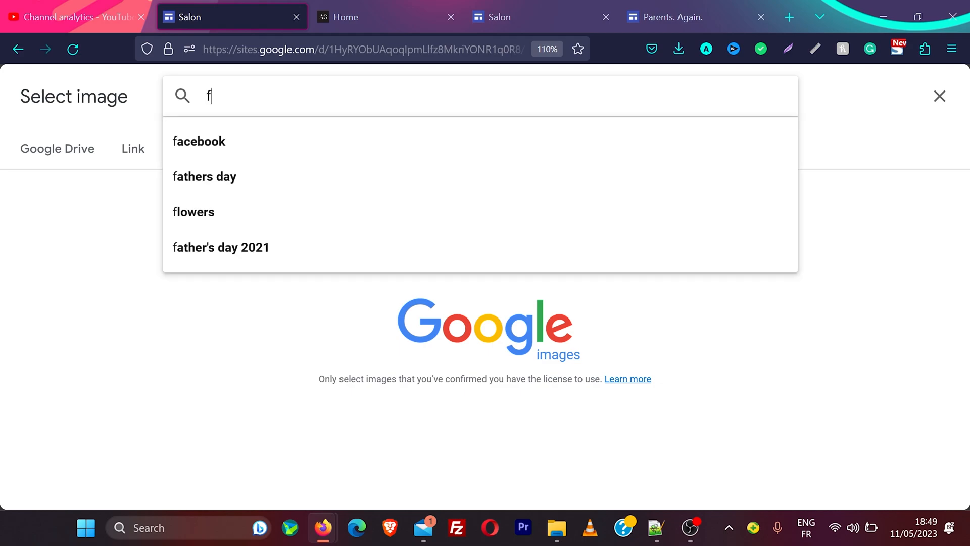
type("acebook icon")
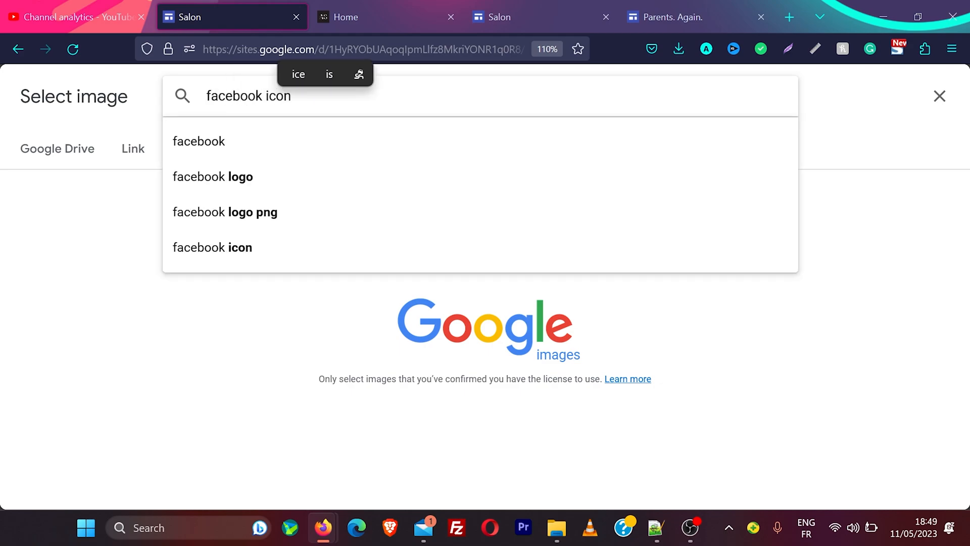
key("Return")
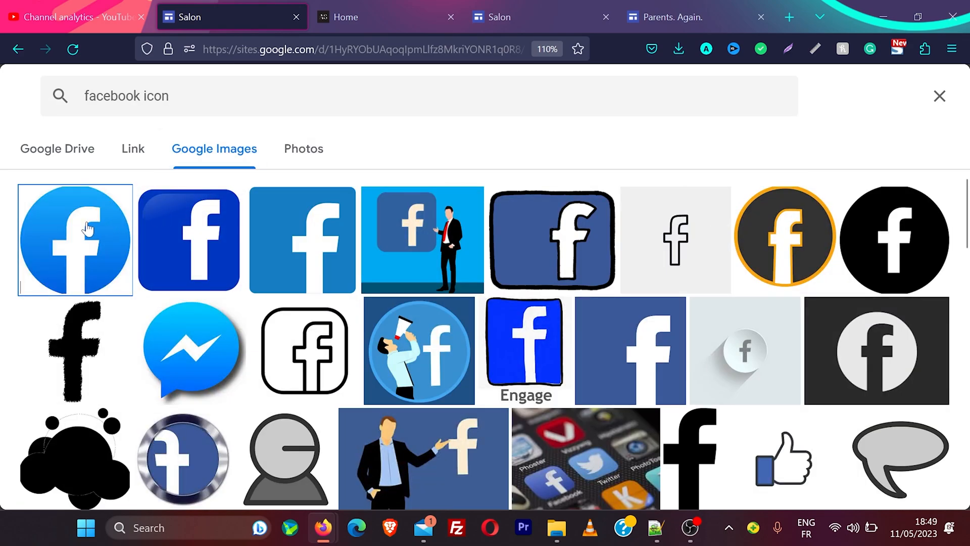
left_click(84, 229)
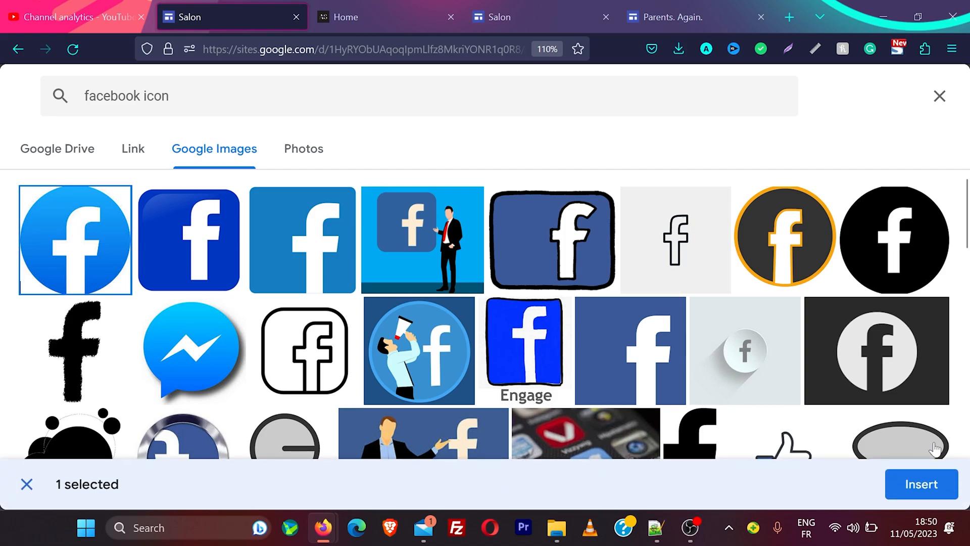
left_click(930, 482)
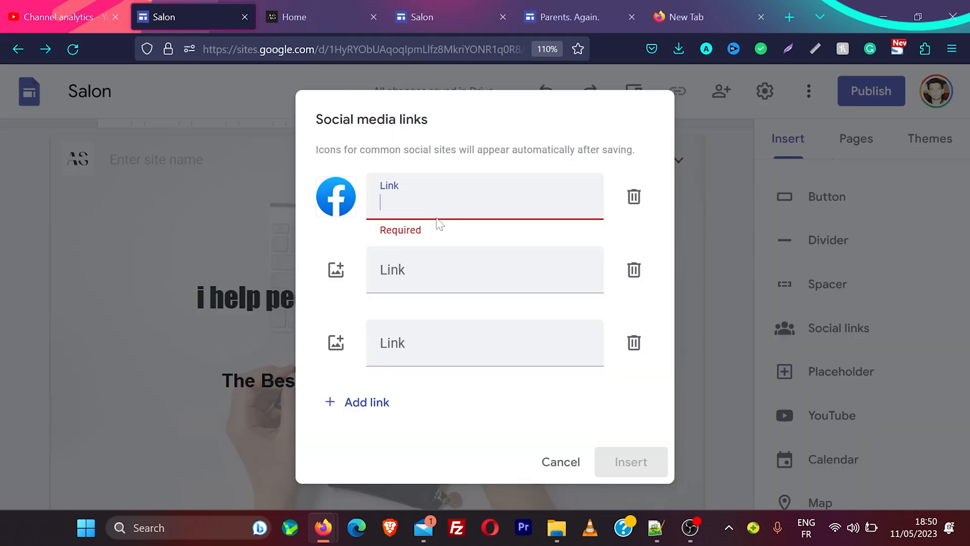
key("ctrl+v")
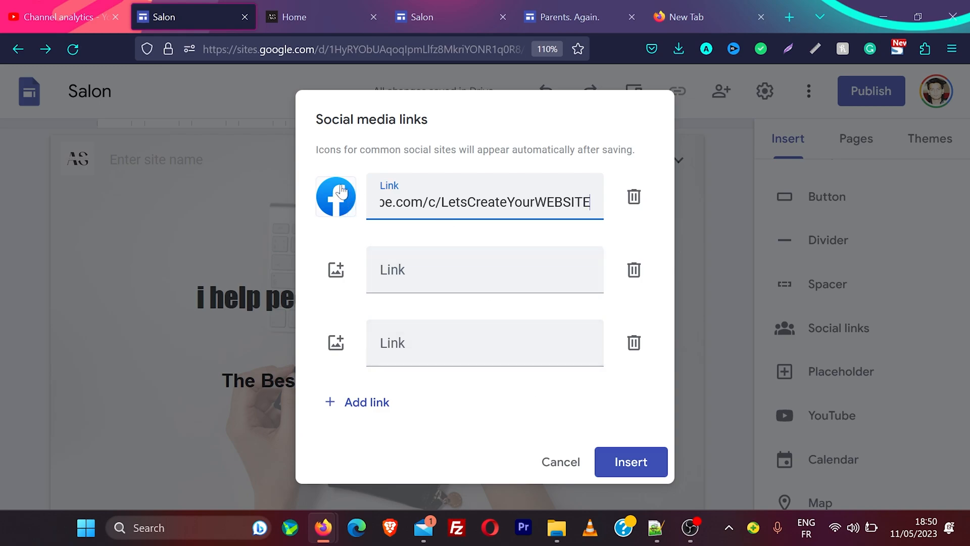
left_click(629, 460)
scroll(652, 427, "down", 3)
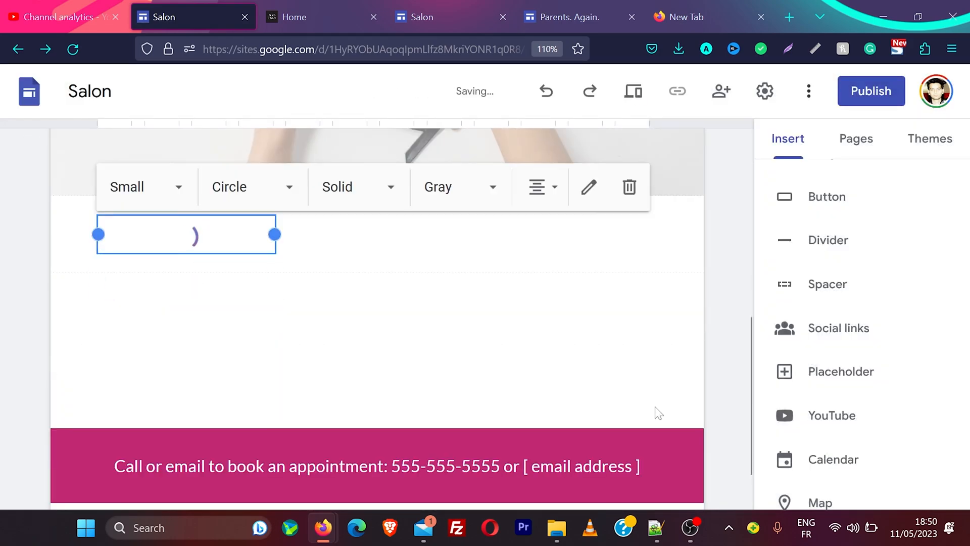
- Move the social links element up into the header image, beneath the tagline "The Best Service. The Best Styles."
scroll(401, 363, "up", 4)
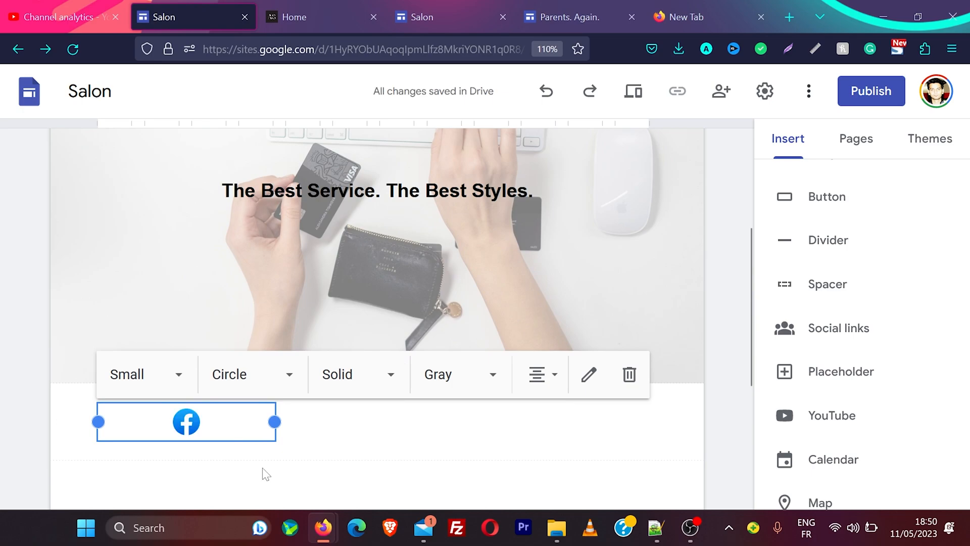
left_click(265, 473)
left_click(189, 416)
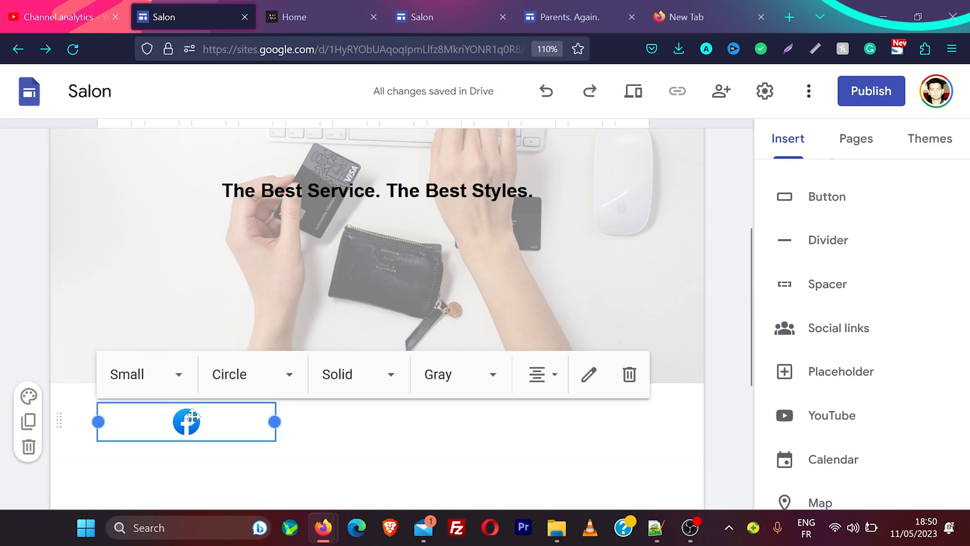
left_click_drag(210, 403, 346, 218)
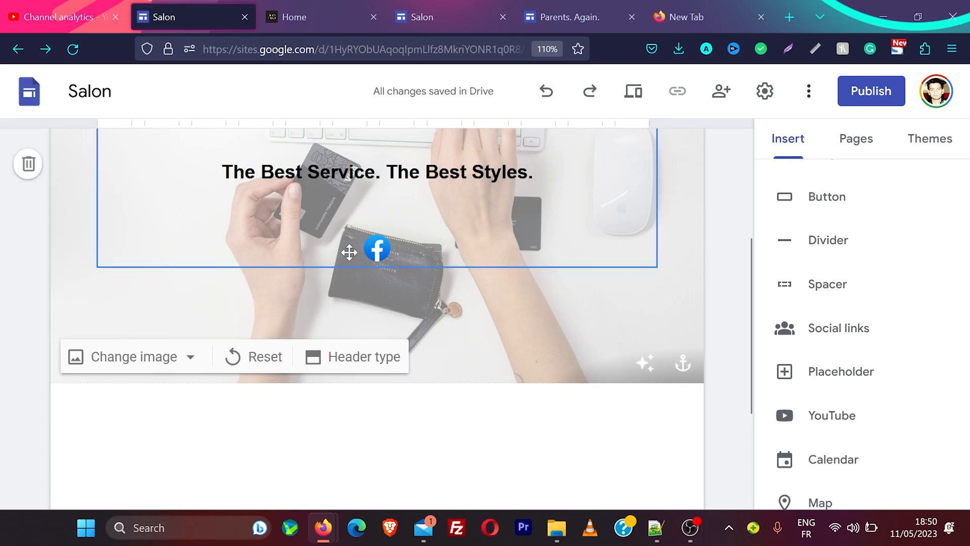
- Add a second entry to the header's social links with a small red YouTube logo, searching Google Images for "youtube icon"
double_click(377, 249)
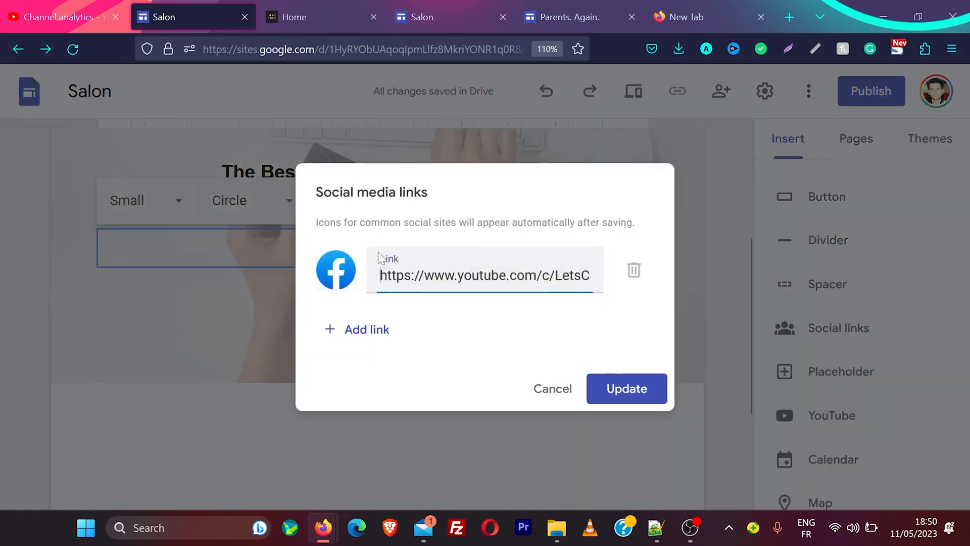
left_click(361, 332)
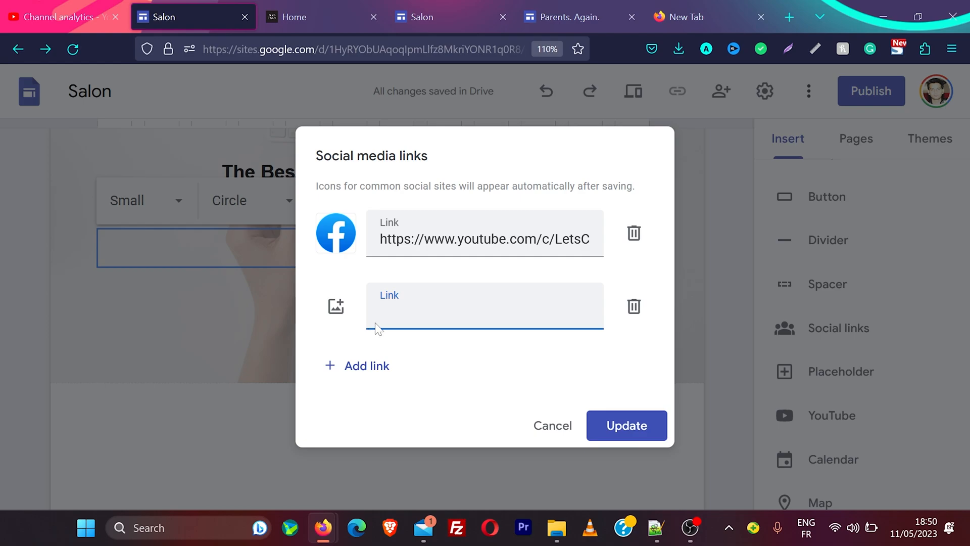
left_click(334, 306)
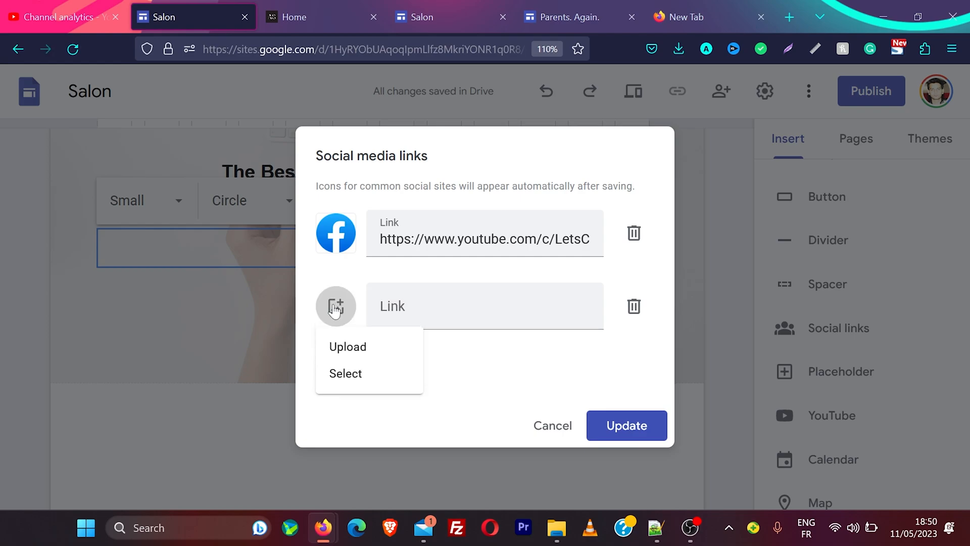
left_click(350, 372)
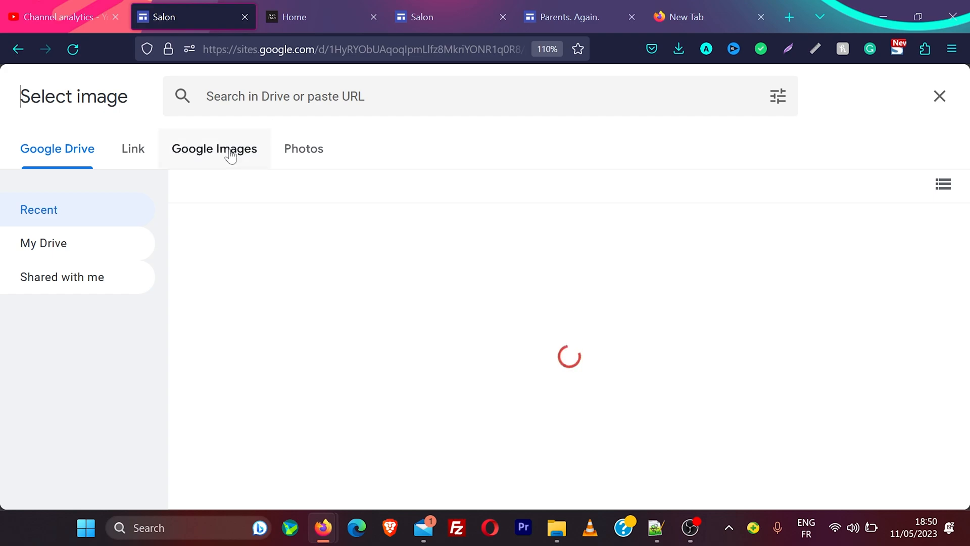
left_click(230, 157)
type("youtube icon")
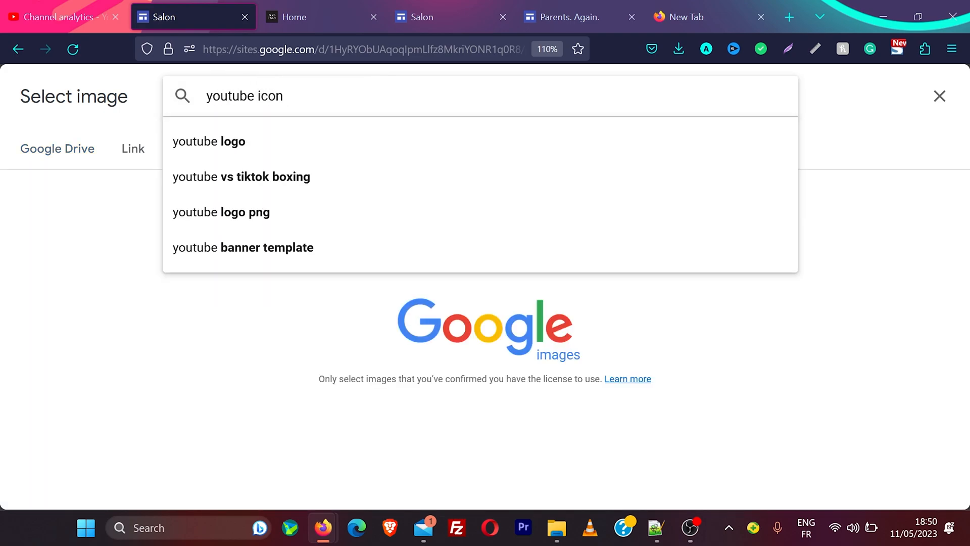
key("Return")
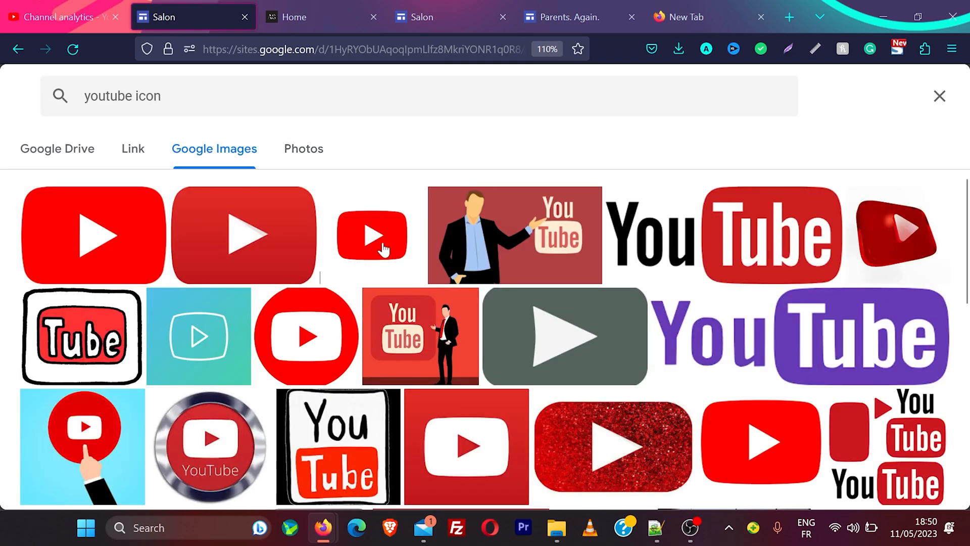
left_click(384, 249)
left_click(916, 484)
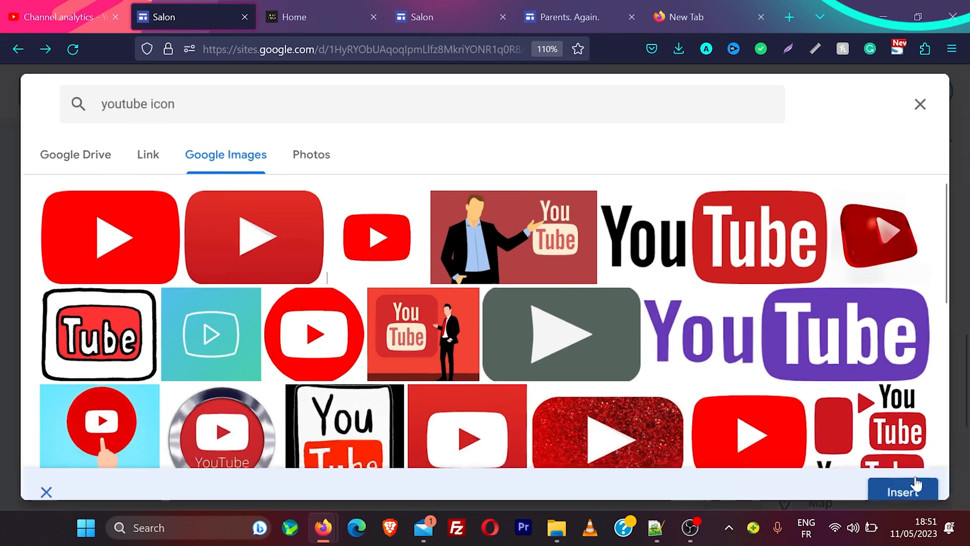
left_click(485, 306)
type("https://www.youtube.com/c/LetsCreateYourWEBSITE")
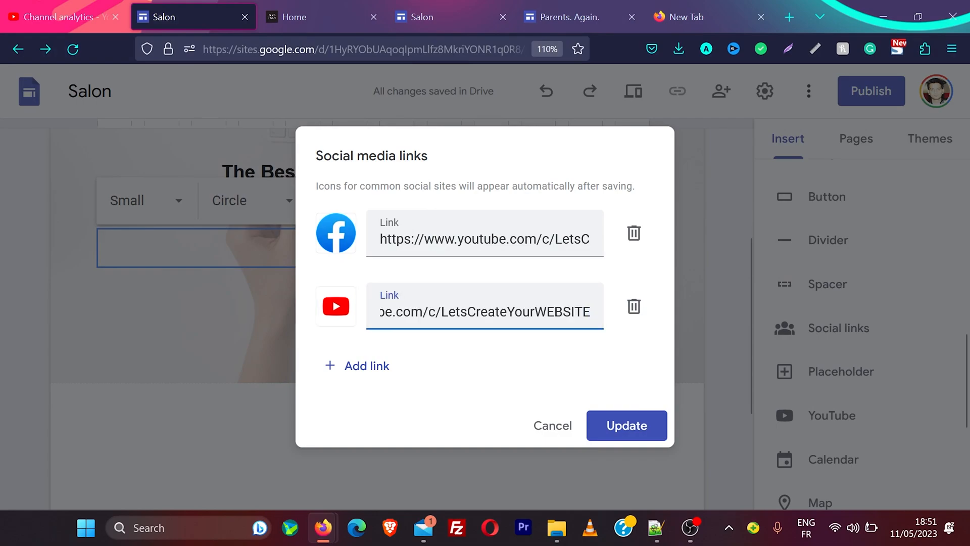
left_click(632, 427)
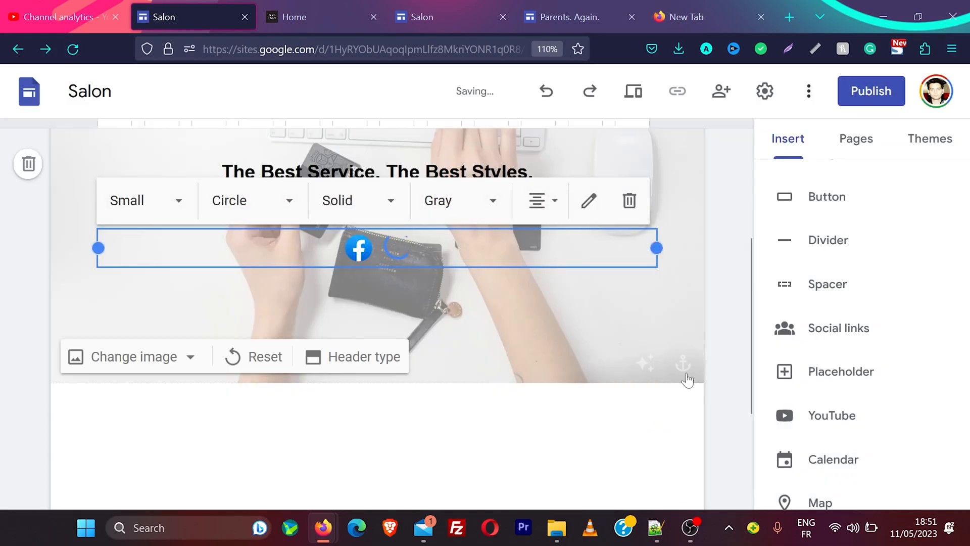
scroll(722, 337, "up", 3)
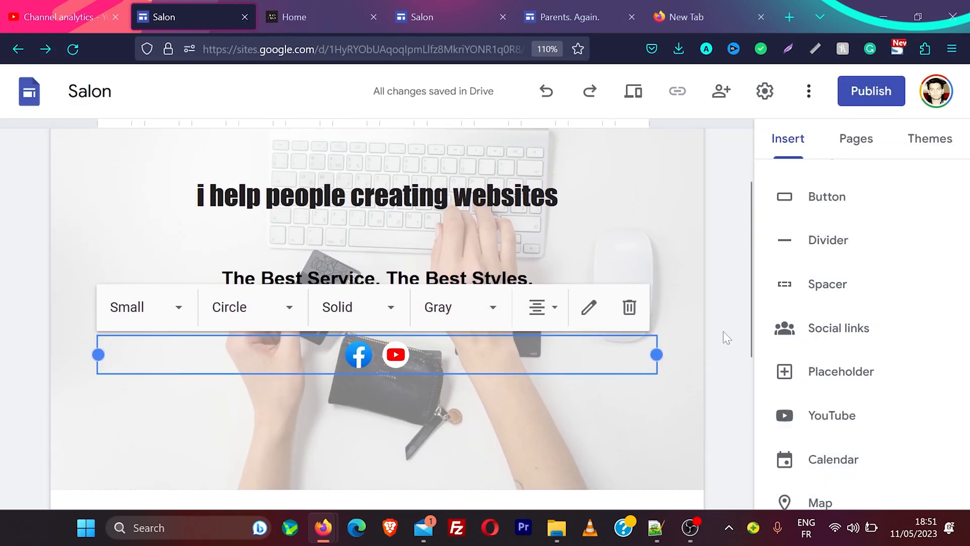
- Check the published Home page's section below its header, return to the Salon editor and insert a text box reading "Book a call with me"
scroll(718, 367, "down", 5)
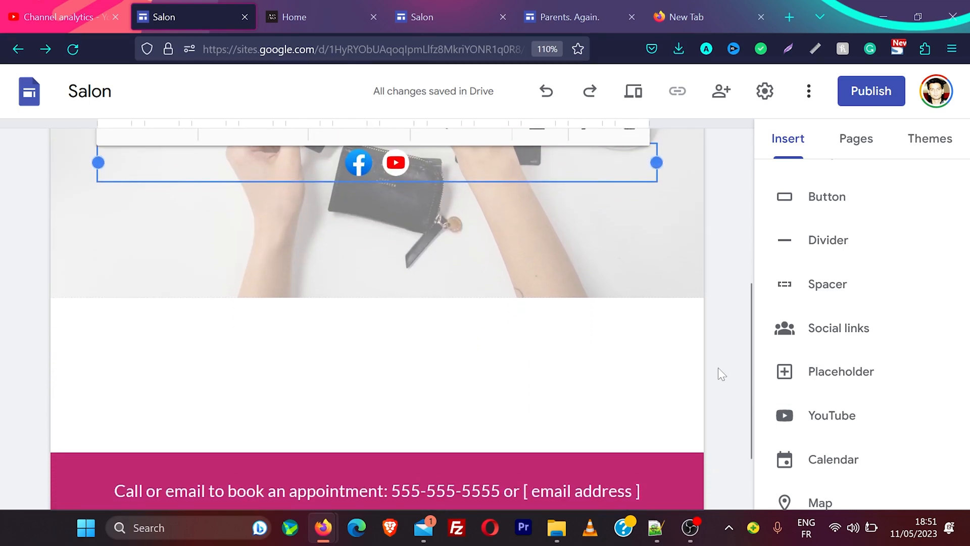
left_click(329, 7)
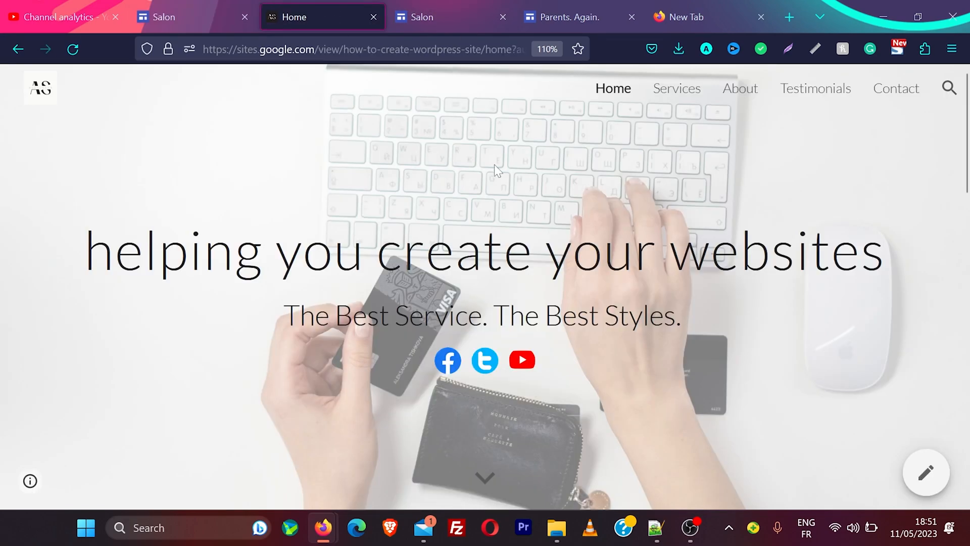
scroll(494, 165, "down", 5)
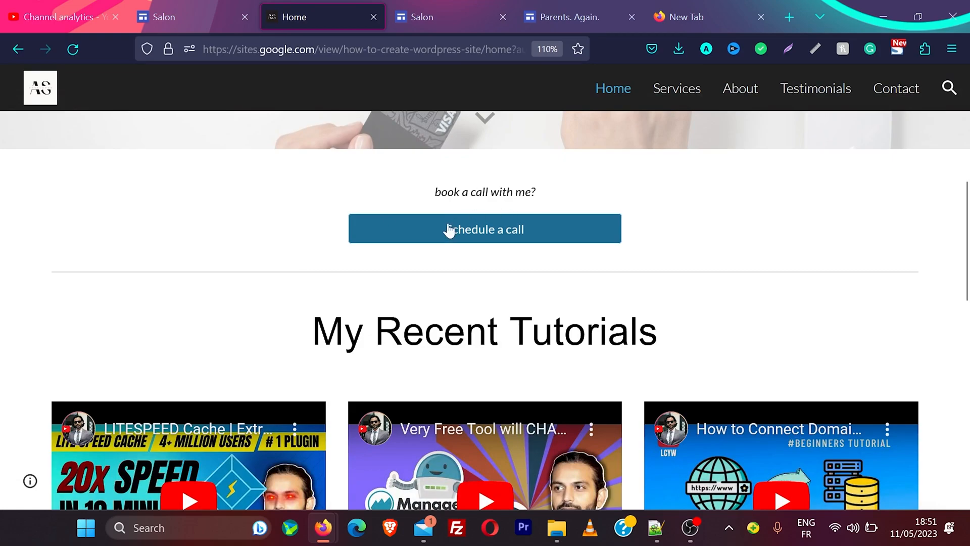
left_click(251, 10)
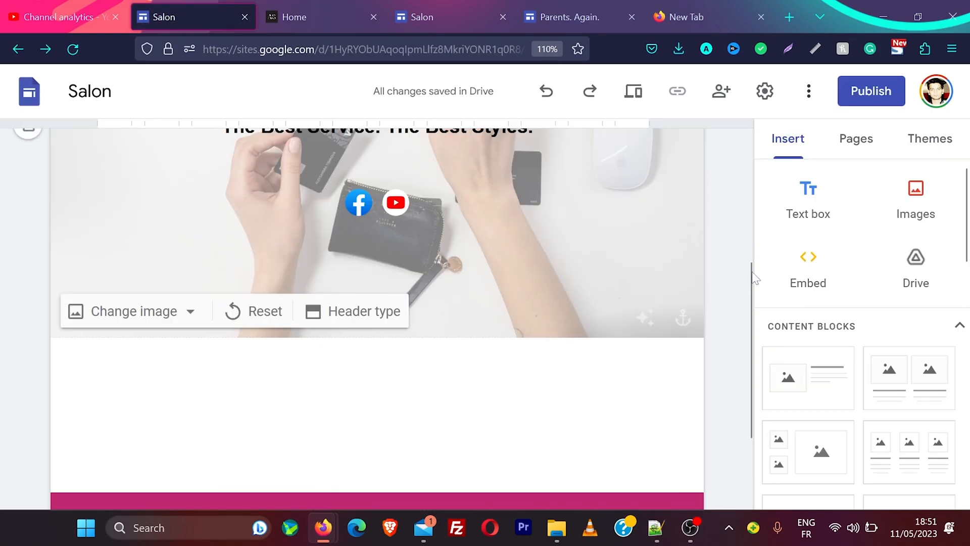
left_click(808, 202)
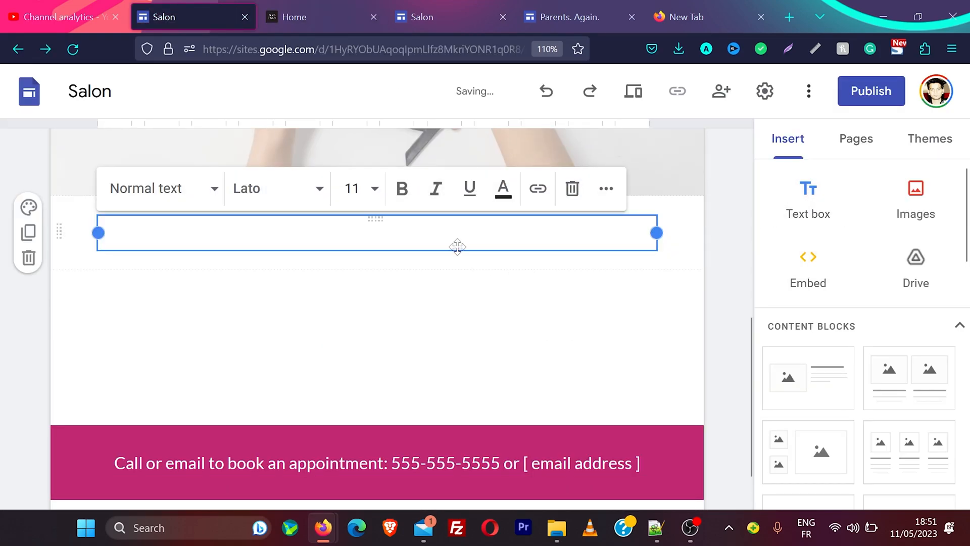
type("Book a call with me")
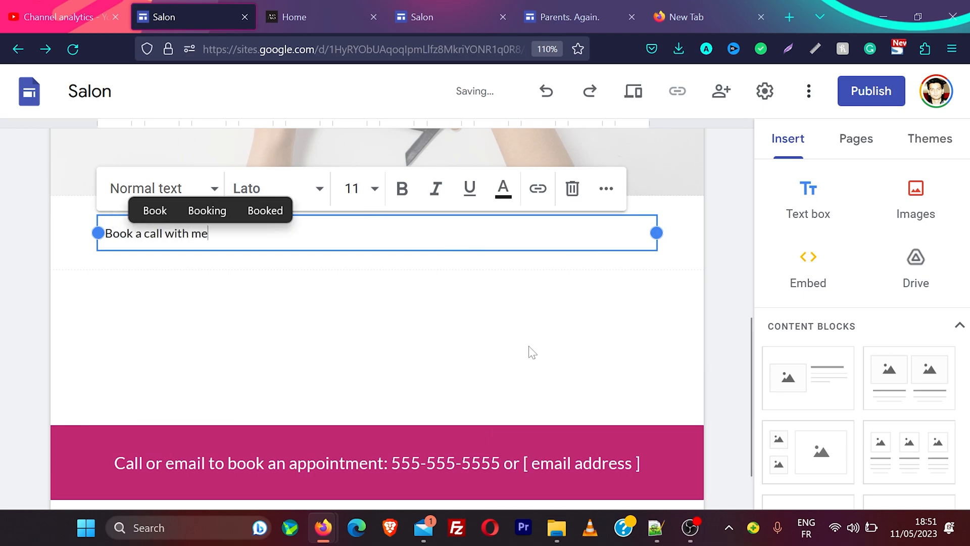
- Center-align the "Book a call with me" text
left_click(606, 188)
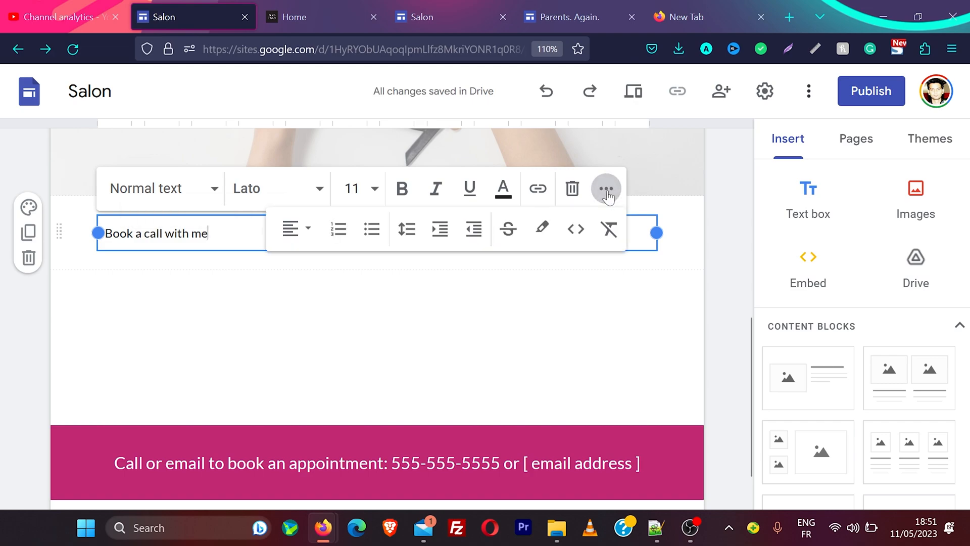
left_click(298, 232)
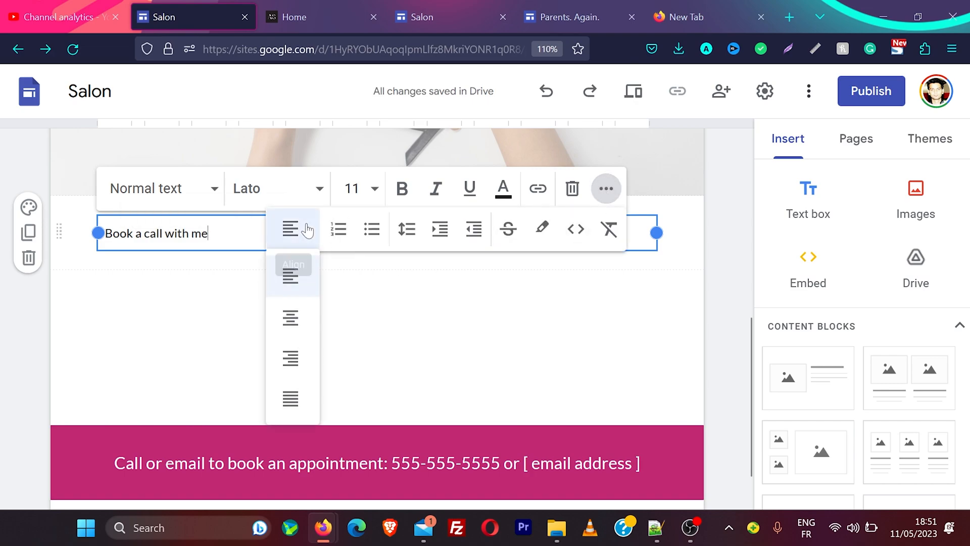
left_click(292, 324)
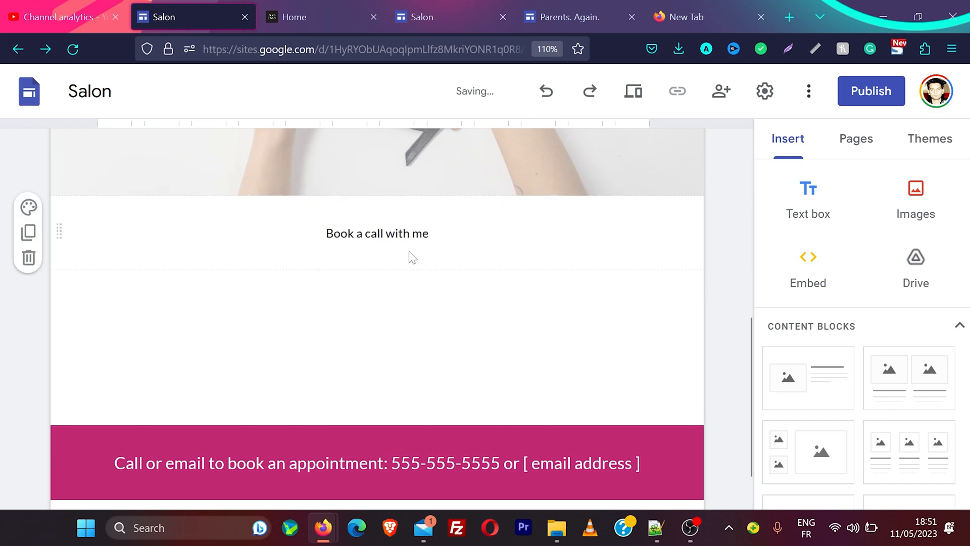
- Insert a button named "Schedule a call" that links to the site's Contact page
scroll(808, 293, "down", 2)
scroll(821, 292, "down", 6)
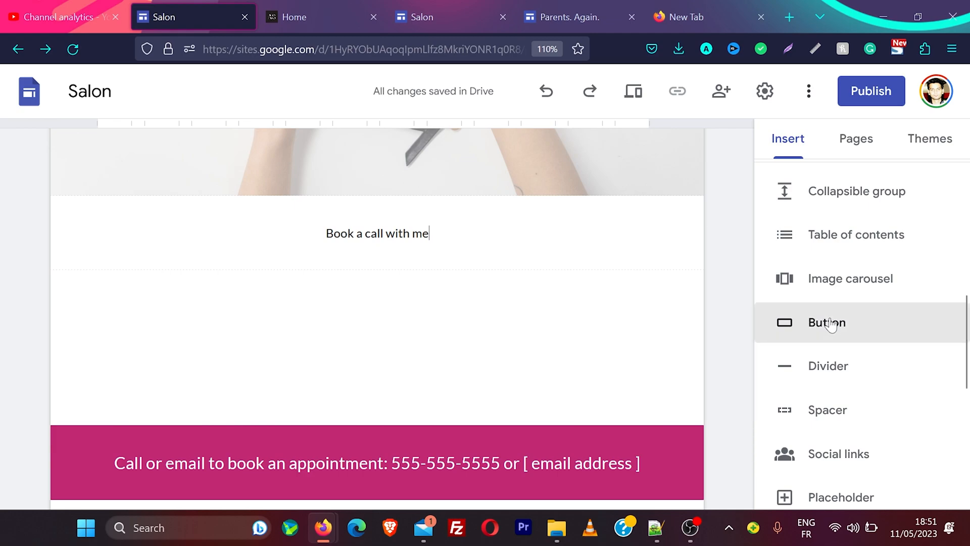
left_click(829, 324)
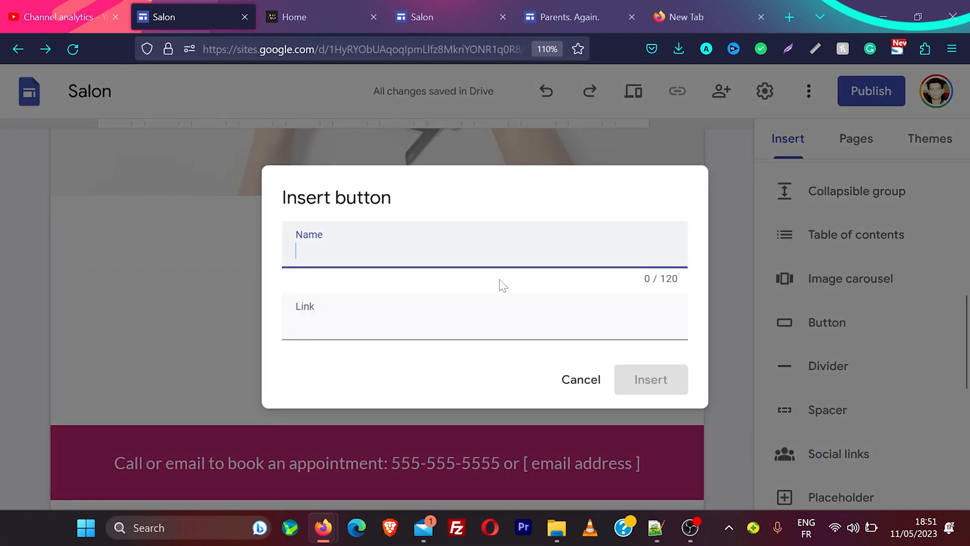
type("Schedule a call")
key("Tab")
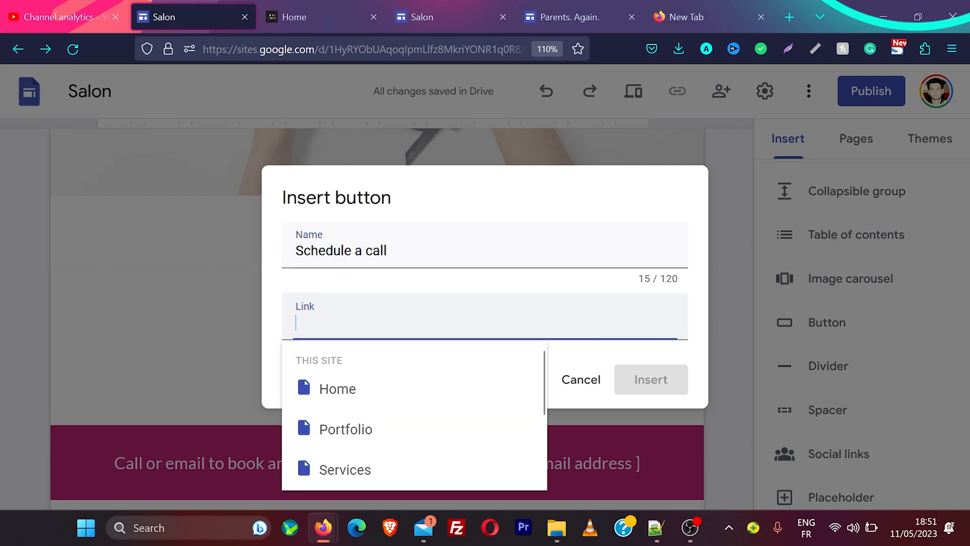
scroll(433, 432, "down", 3)
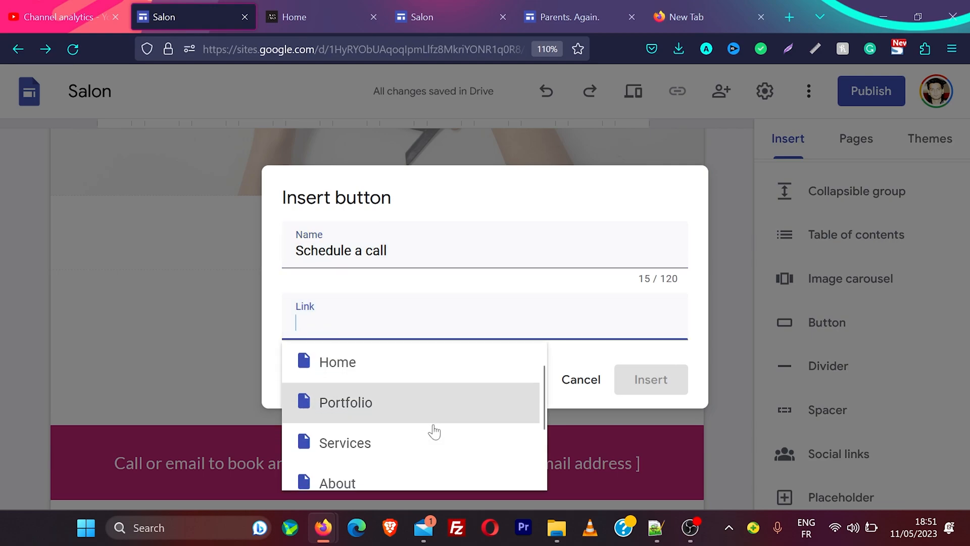
scroll(434, 431, "down", 1)
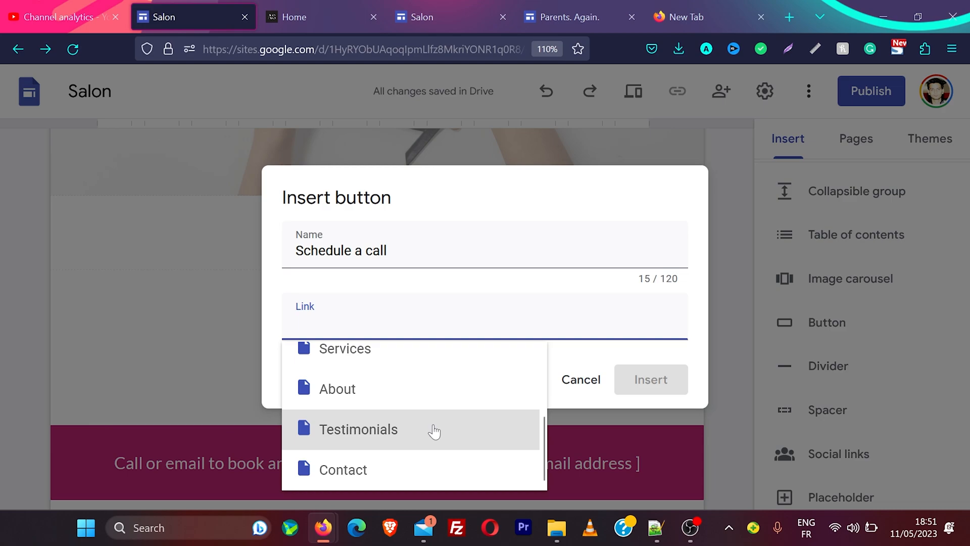
left_click(385, 474)
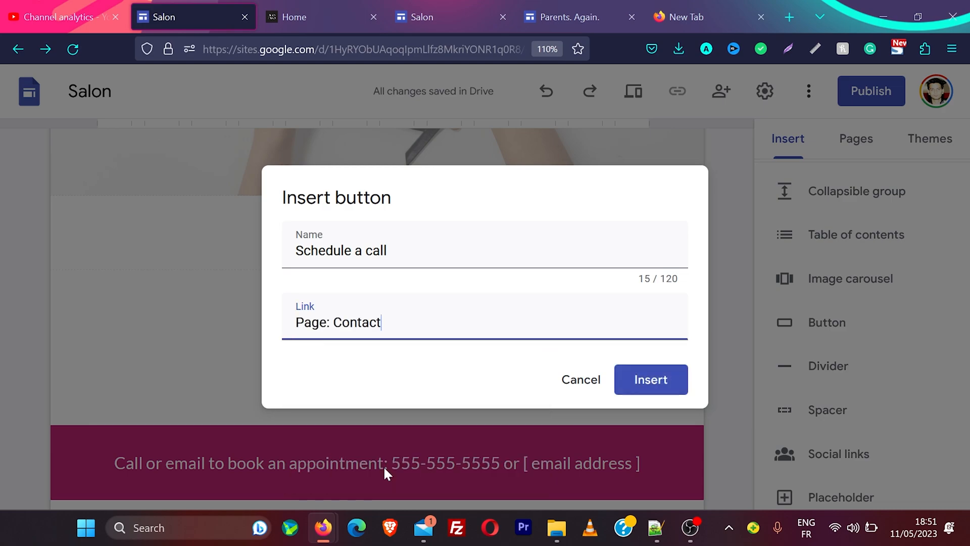
left_click(656, 381)
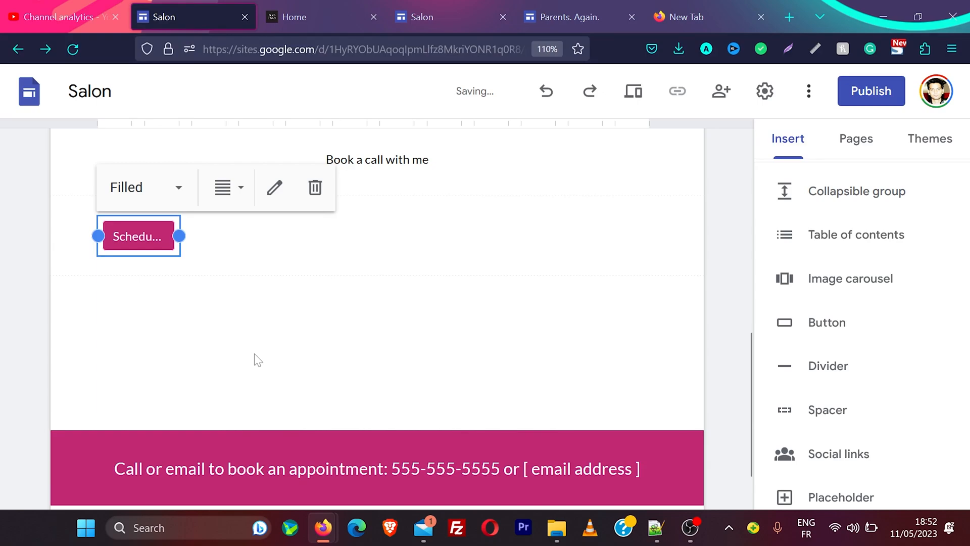
- Widen the "Schedule a call" button to show its full label and center it beneath the "Book a call with me" text
left_click(255, 354)
left_click(163, 245)
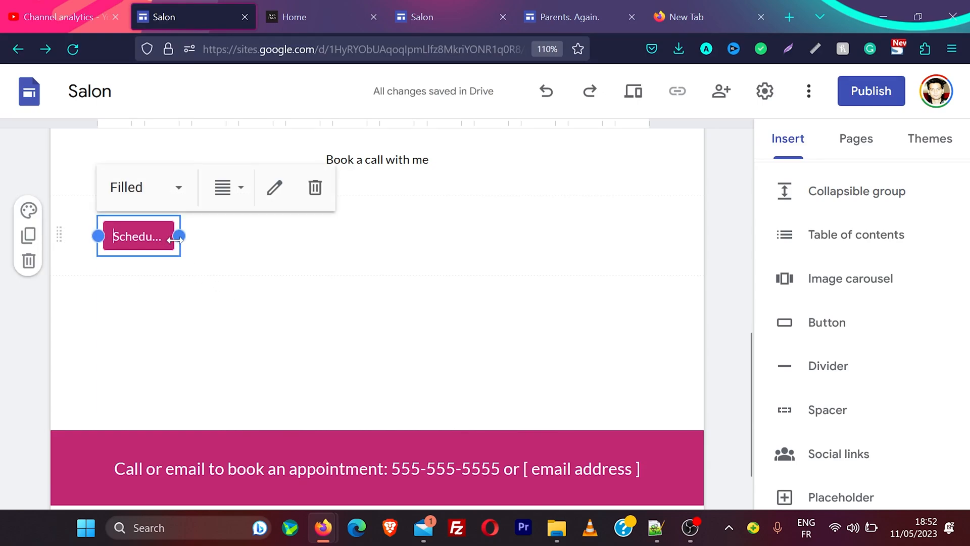
left_click_drag(179, 236, 364, 224)
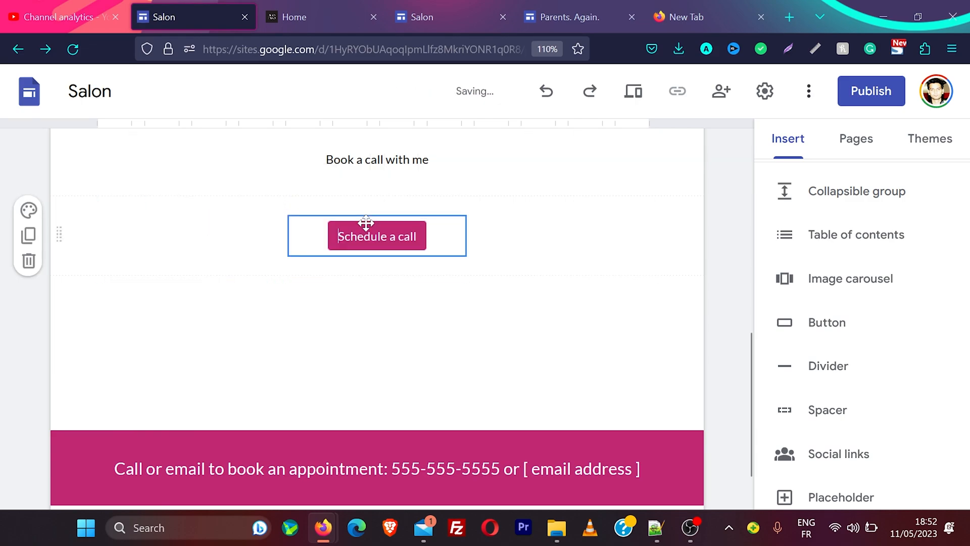
- Set the "Schedule a call" button's style to Outlined
scroll(370, 329, "up", 3)
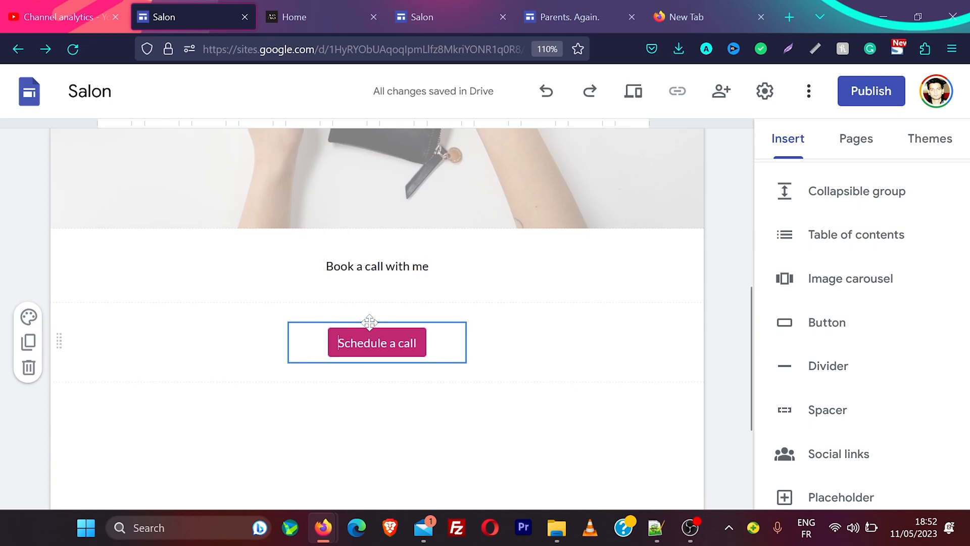
left_click(438, 337)
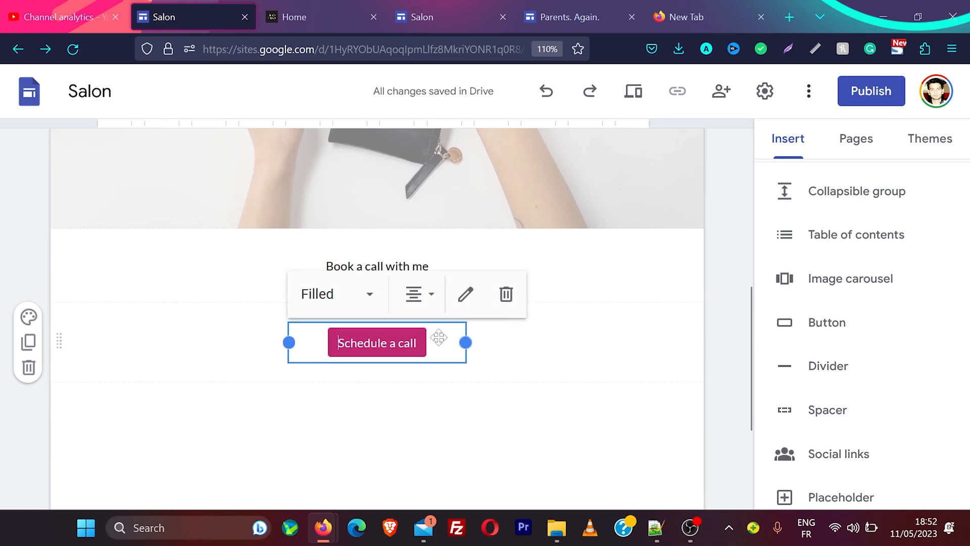
left_click(366, 296)
left_click(340, 388)
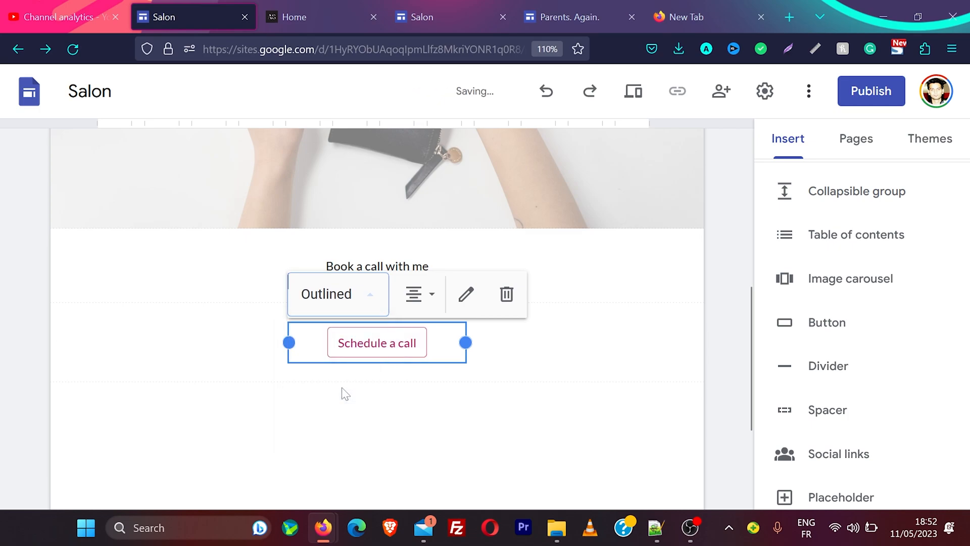
- Try the Text style on the "Schedule a call" button and switch it back to Outlined
left_click(365, 298)
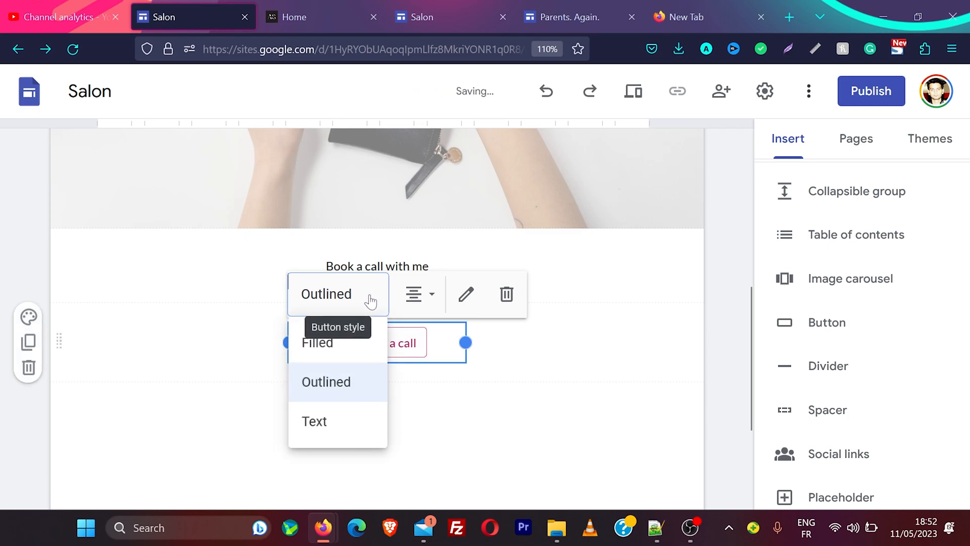
left_click(345, 429)
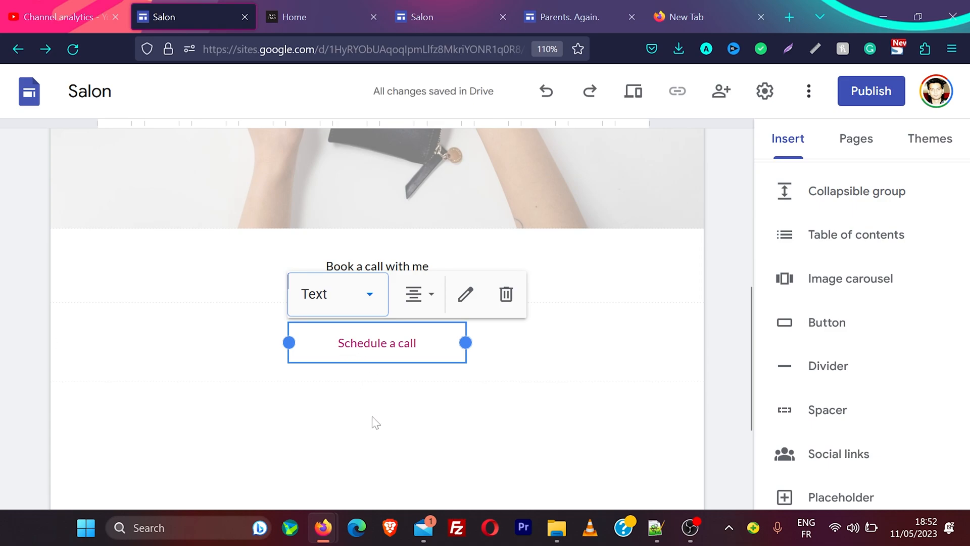
left_click(370, 300)
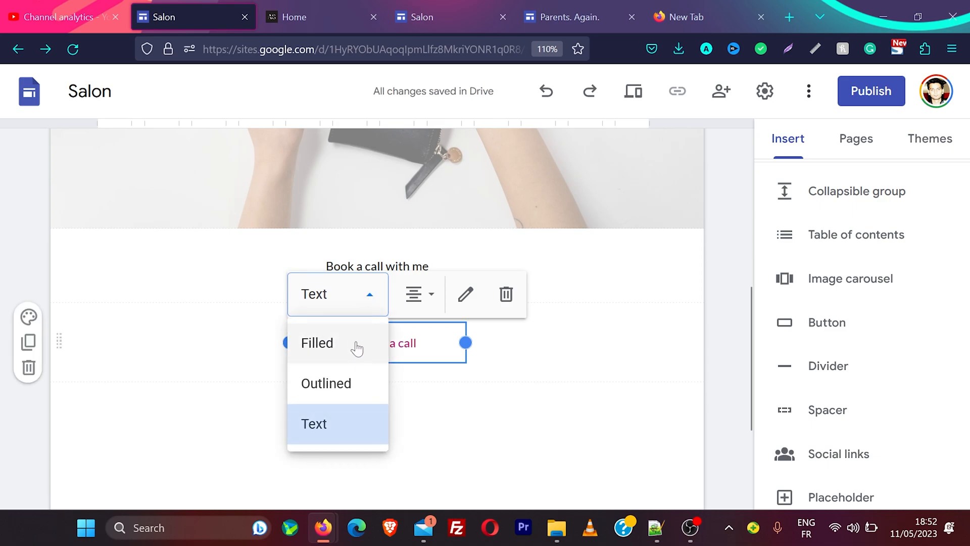
left_click(346, 385)
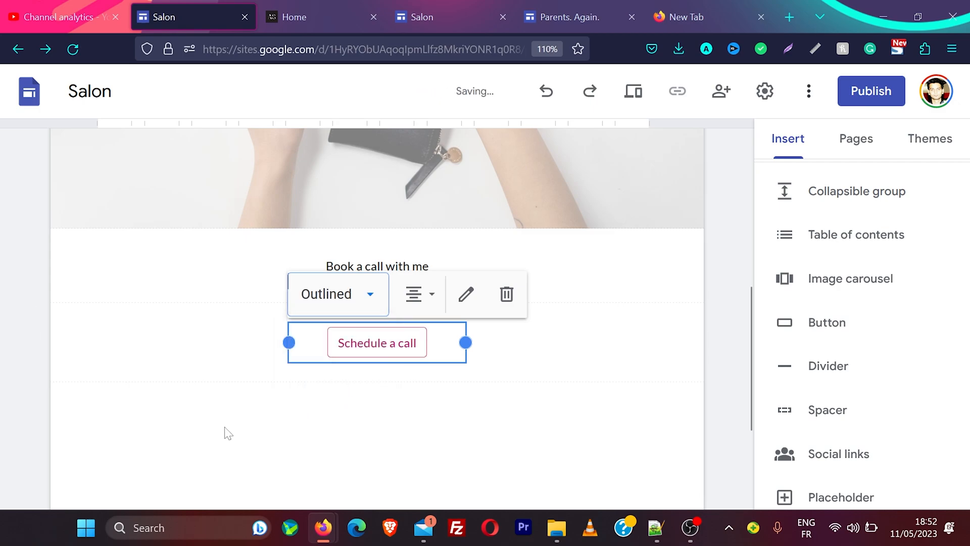
left_click(211, 436)
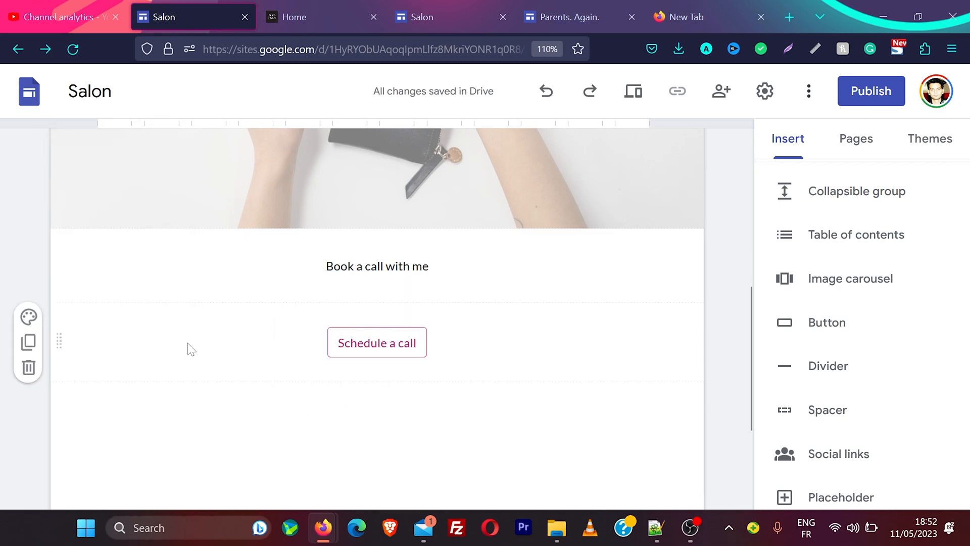
- Apply section color Style 2 to the button's section and move the "Book a call with me" text into it above the button
left_click(28, 317)
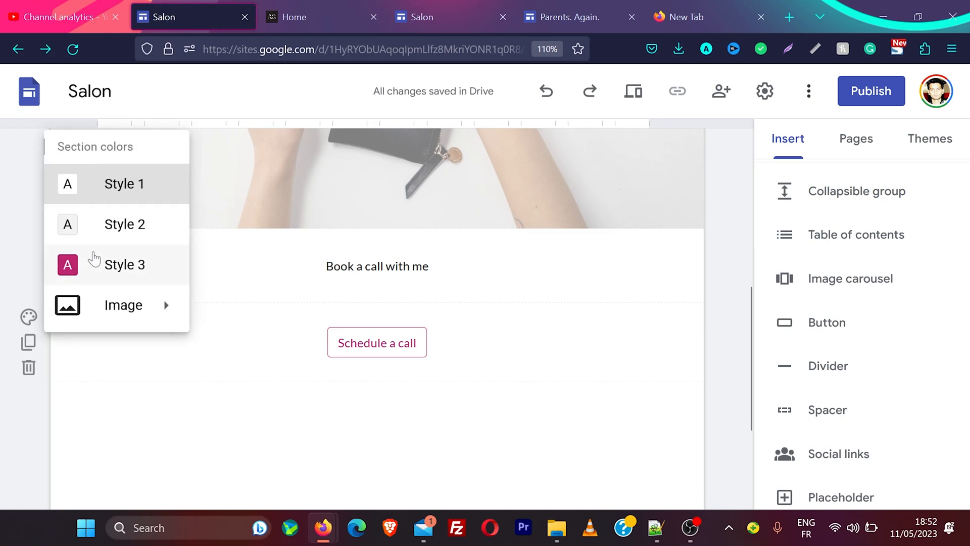
left_click(133, 226)
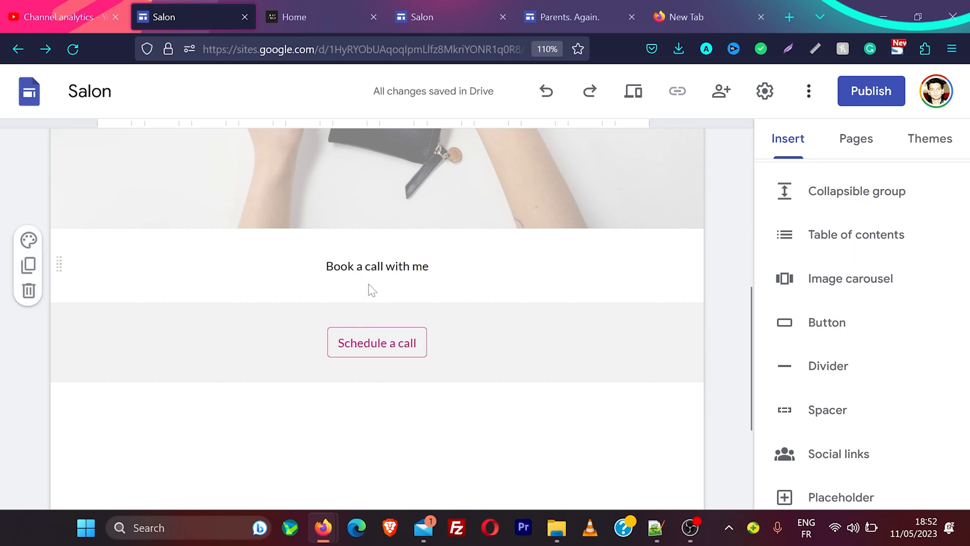
left_click_drag(374, 250, 361, 317)
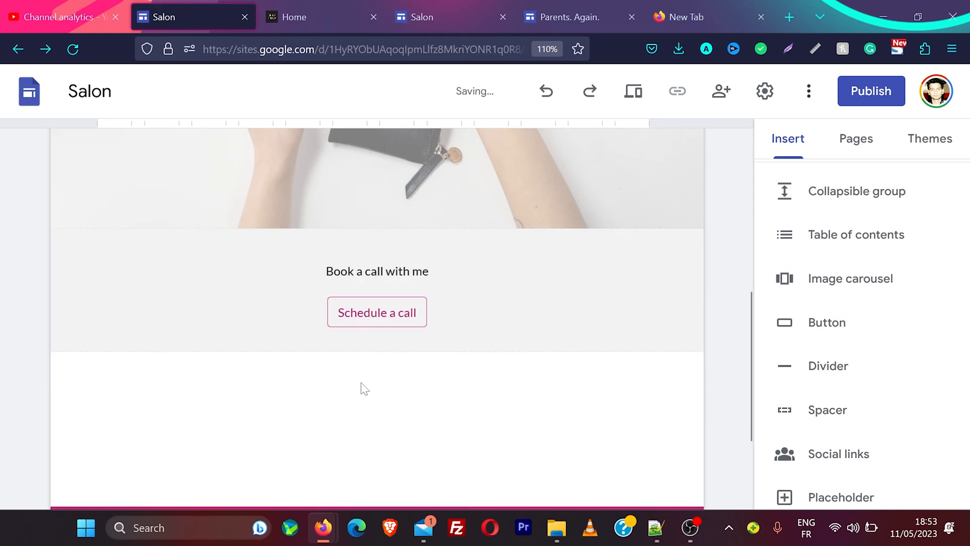
- Review the edited page, check which section follows the call button on the published Home page, and return to the Salon editor
scroll(360, 382, "up", 7)
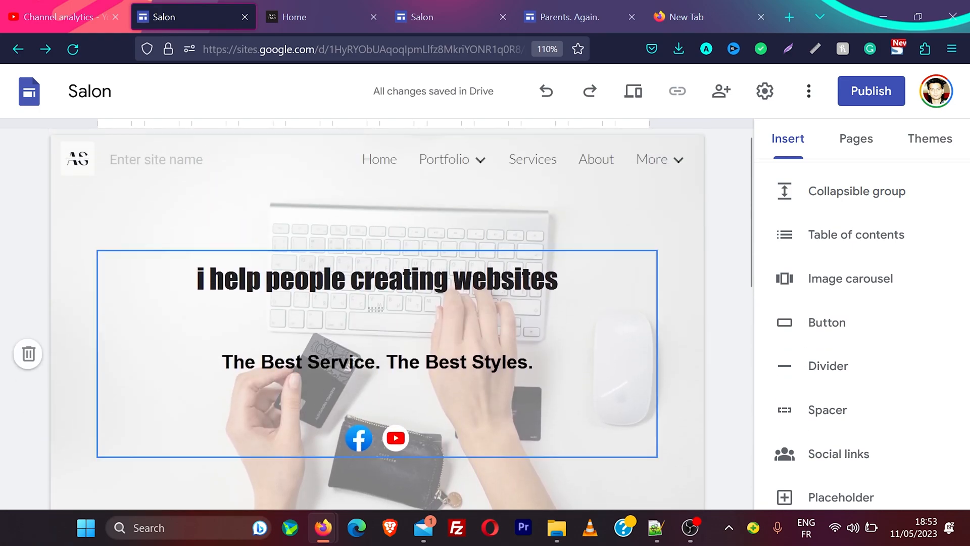
scroll(360, 382, "down", 6)
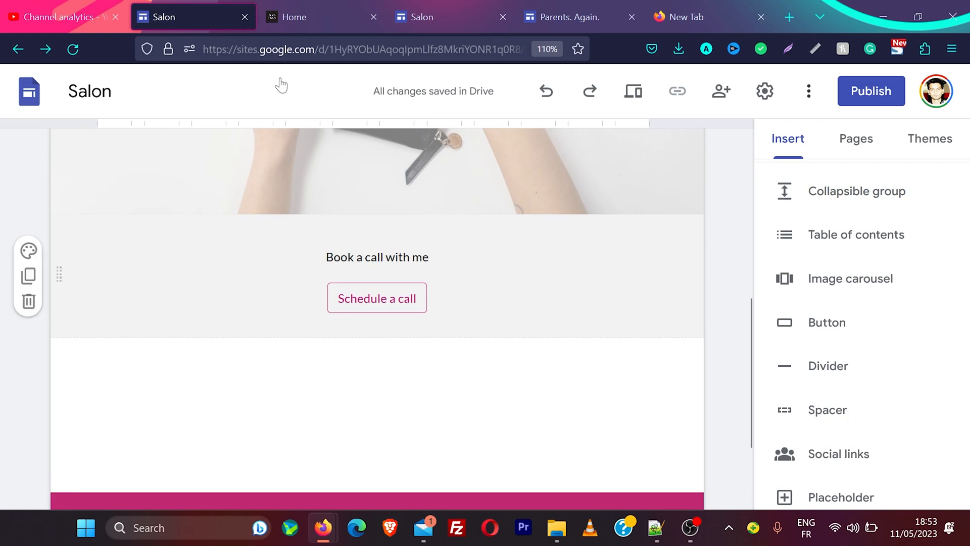
left_click(289, 4)
scroll(363, 298, "down", 2)
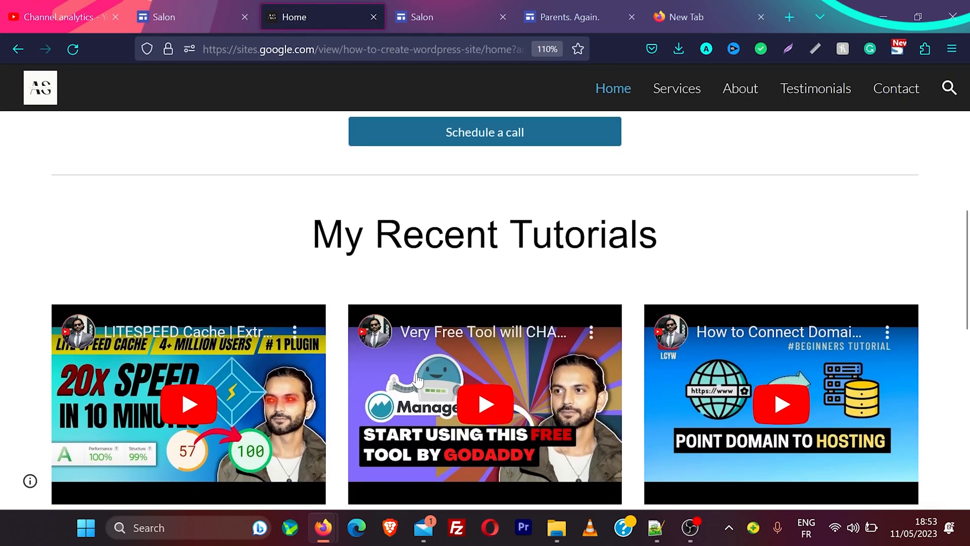
left_click(192, 6)
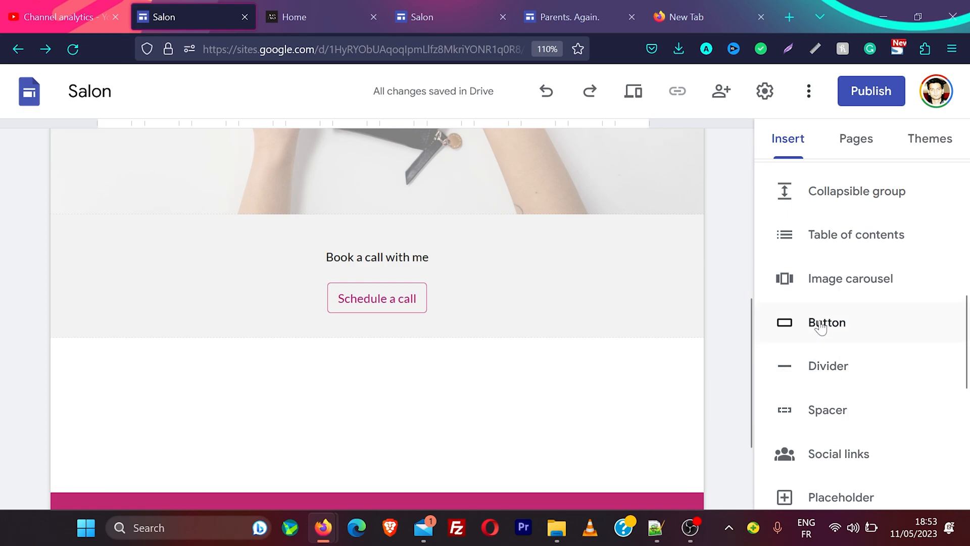
- Duplicate the call-booking section and delete the "Schedule a call" button from the copy
scroll(819, 326, "up", 5)
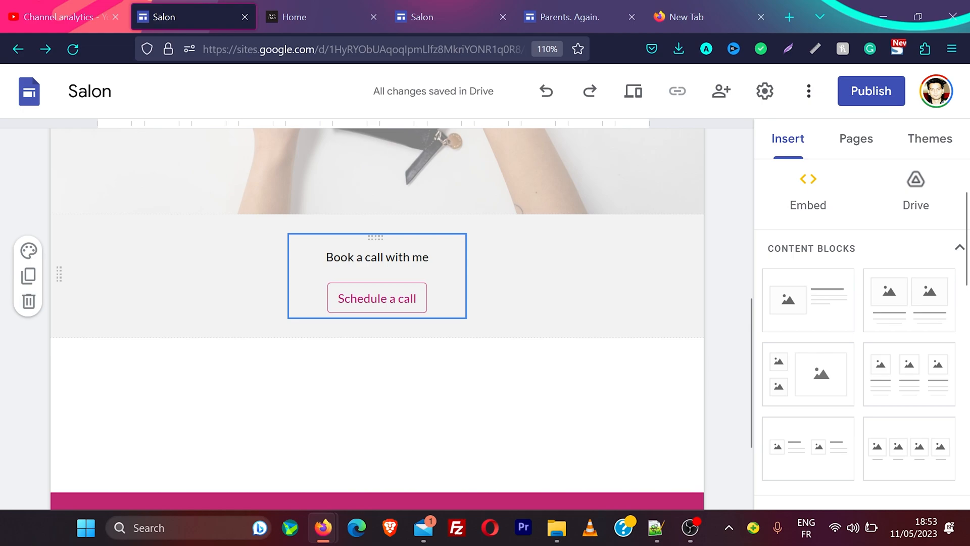
left_click(386, 258)
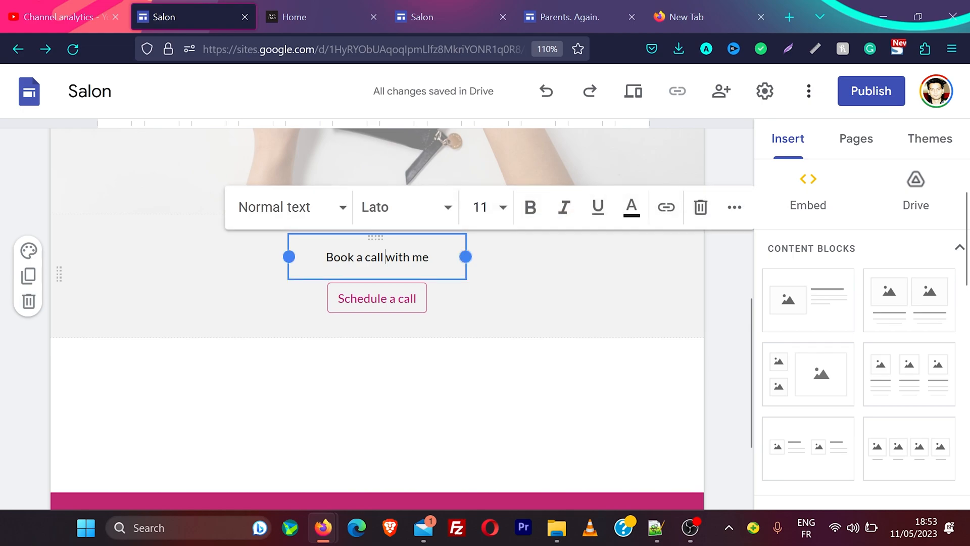
left_click(28, 275)
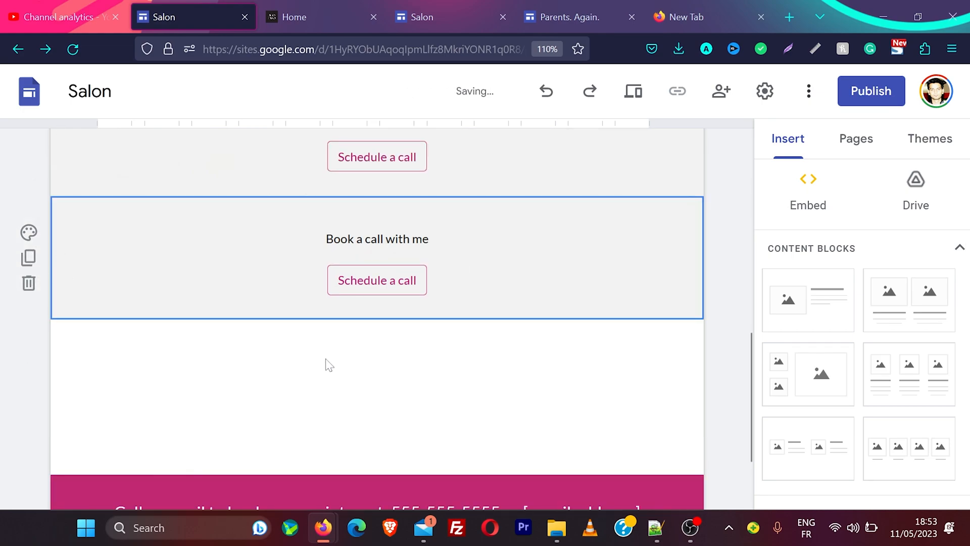
scroll(326, 361, "up", 2)
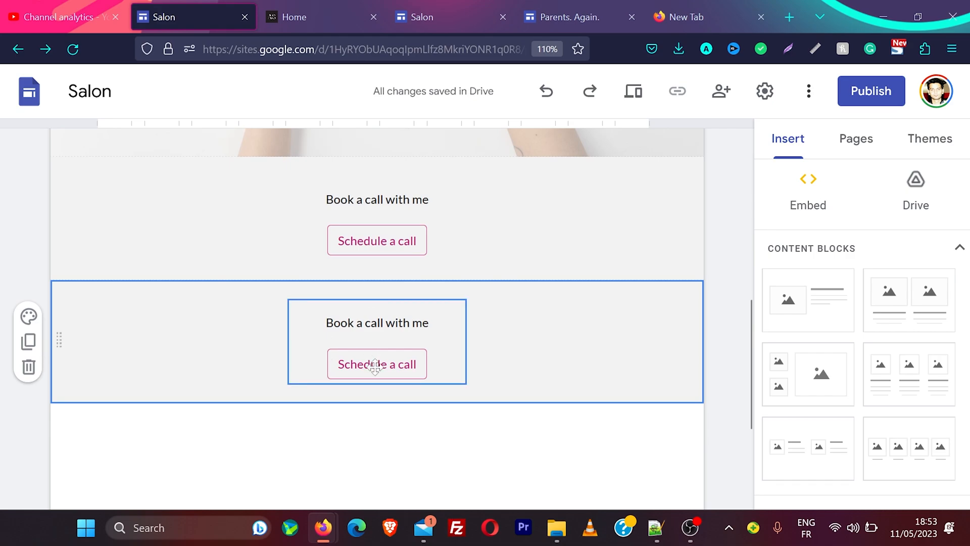
left_click(415, 366)
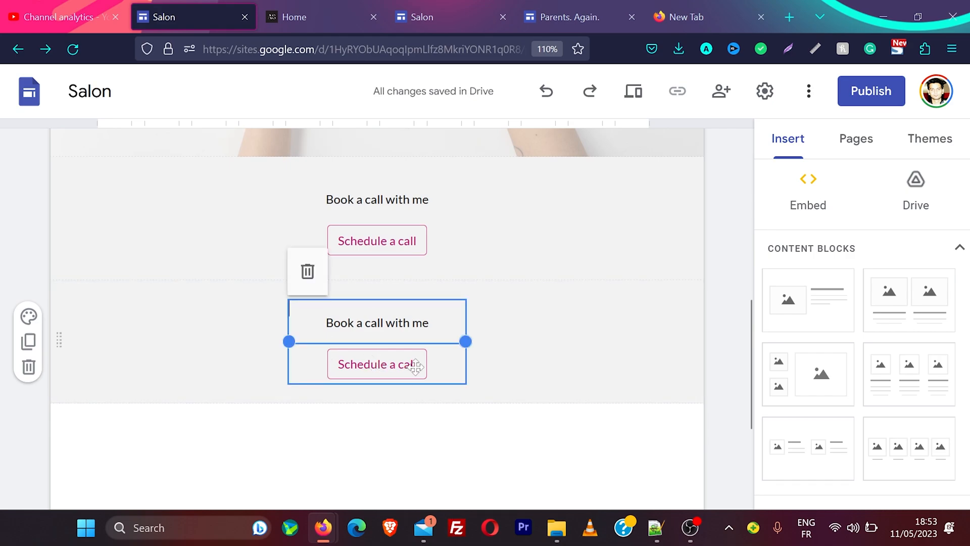
scroll(415, 366, "down", 2)
left_click(407, 282)
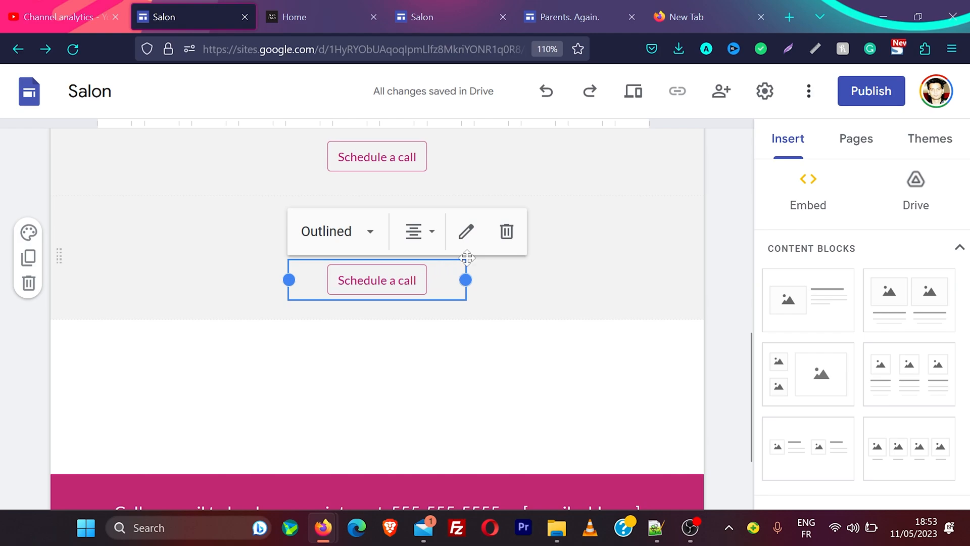
left_click(506, 232)
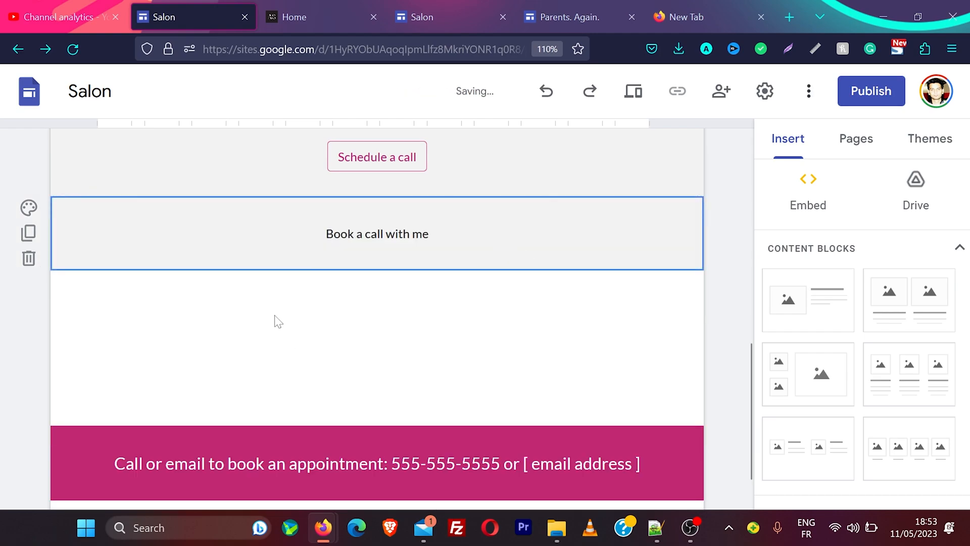
- Replace the duplicated section's text with "my youtube videos"
double_click(340, 233)
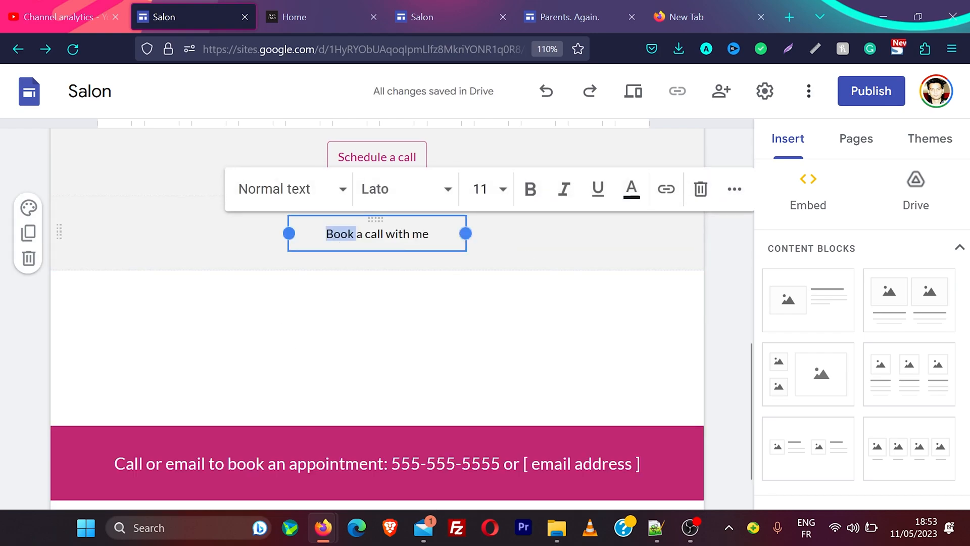
key("ctrl+a")
type("my youtube videos")
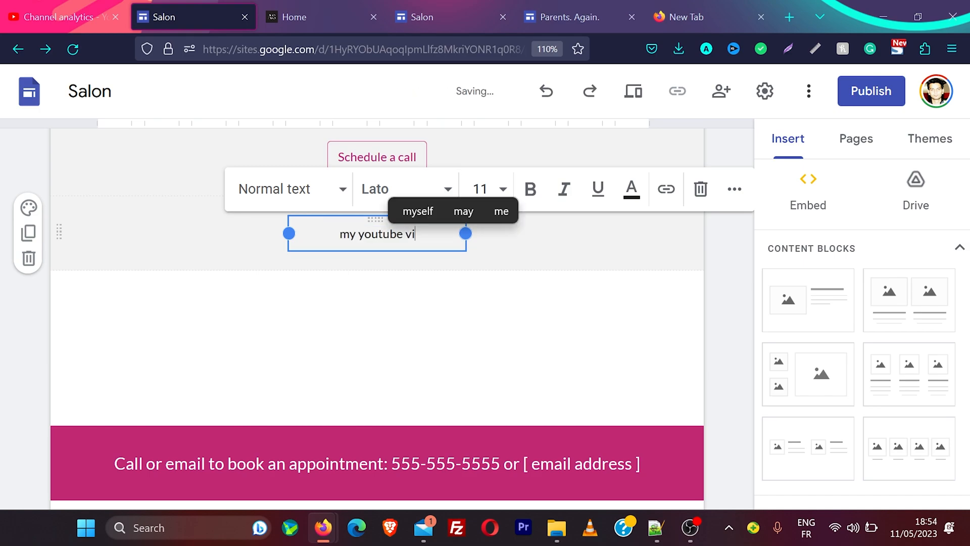
left_click(369, 352)
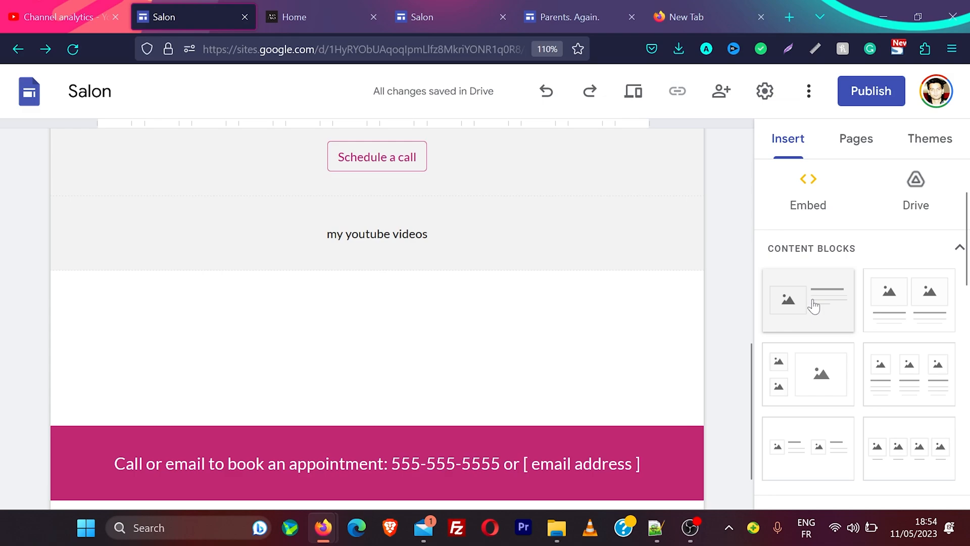
- Insert the content block with three image-and-text columns below the "my youtube videos" section
scroll(811, 306, "up", 2)
scroll(809, 307, "down", 10)
scroll(809, 307, "down", 5)
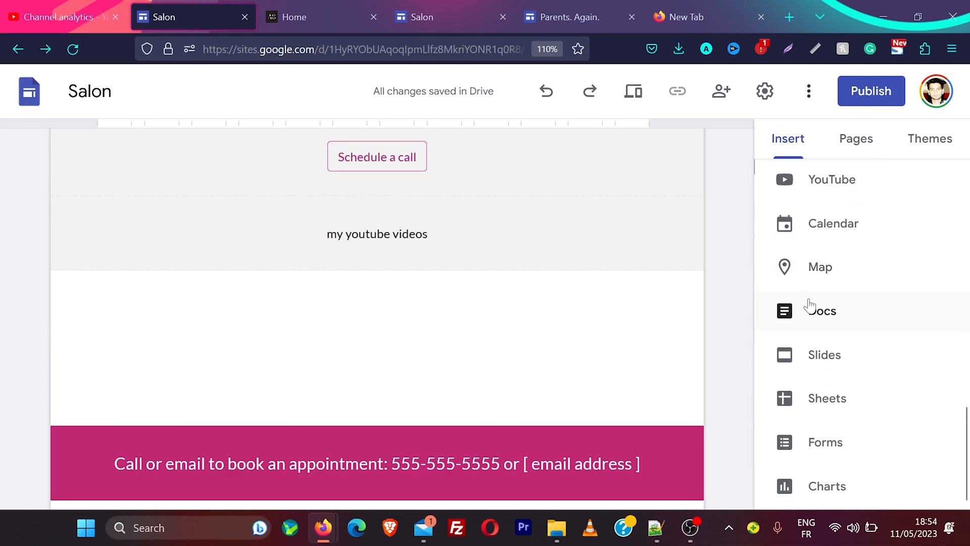
scroll(810, 306, "up", 12)
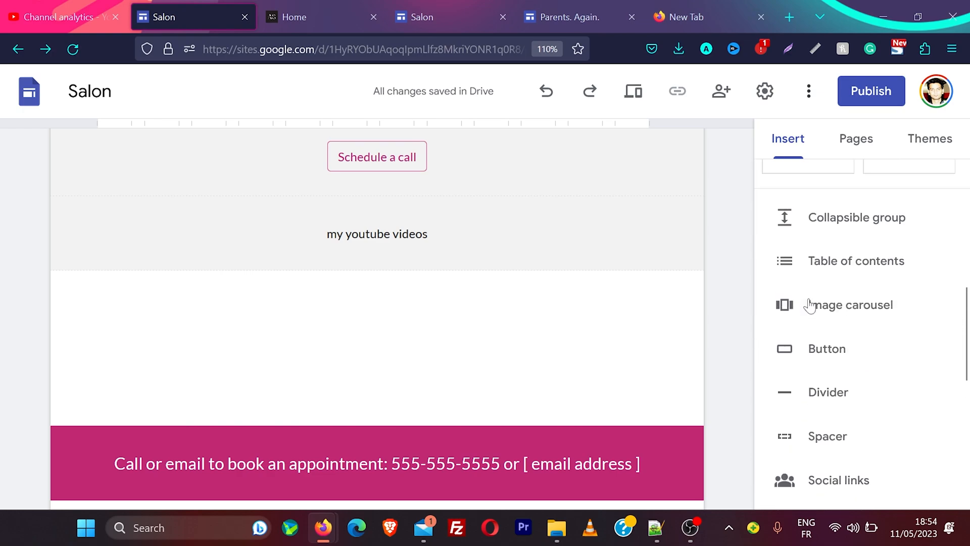
scroll(839, 354, "down", 3)
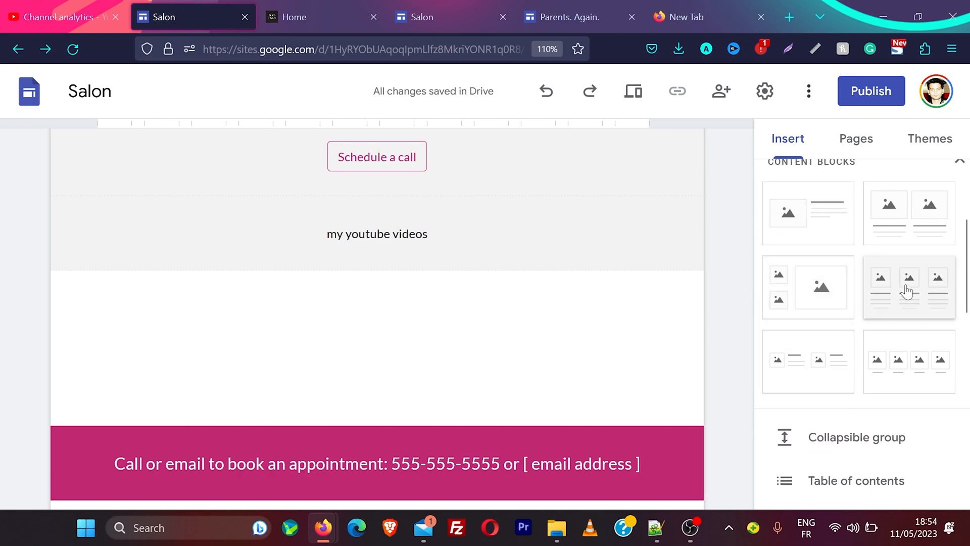
left_click(918, 288)
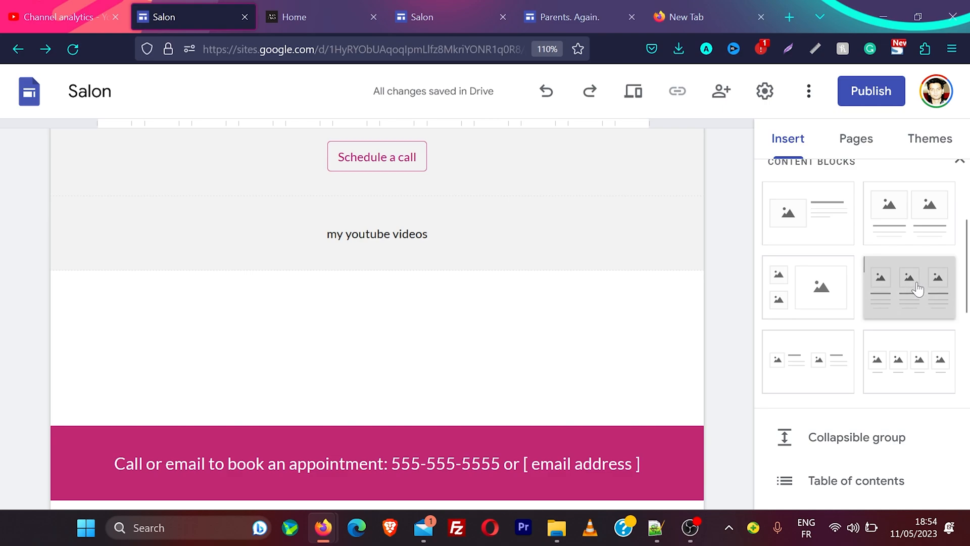
- Fill the first column's placeholder with the YouTube video "LITESPEED Cache | Extreme Wordpress Speed Optimization", found by searching for "litespeed cache"
left_click(187, 303)
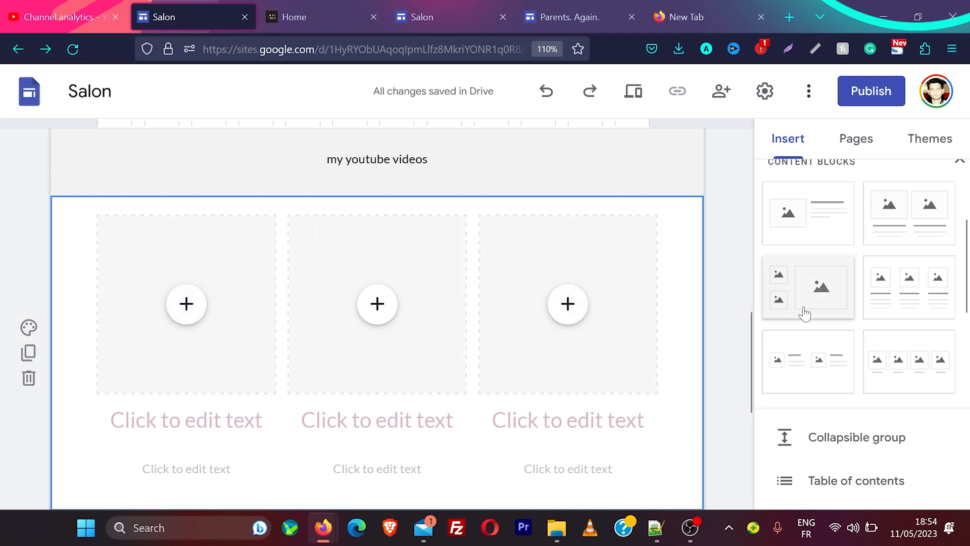
scroll(803, 310, "down", 5)
left_click(187, 305)
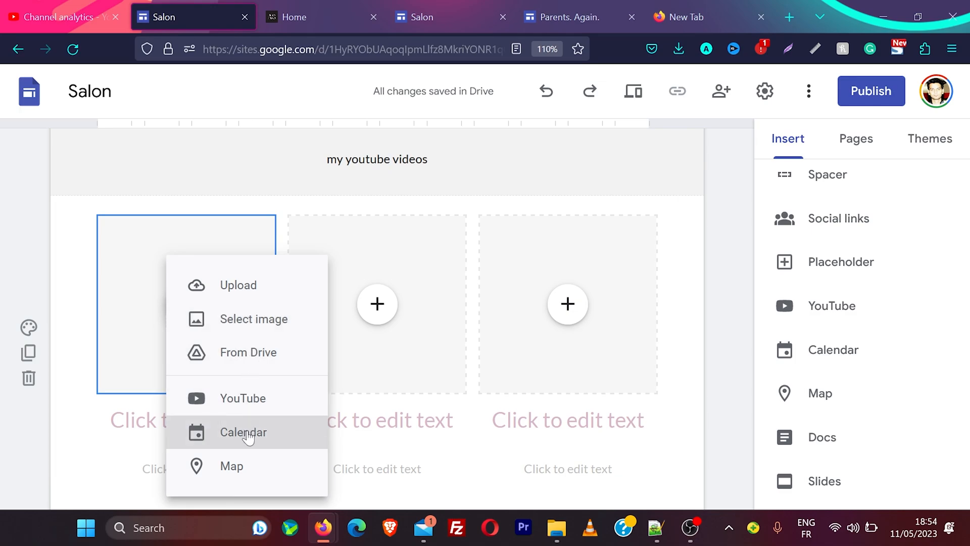
left_click(251, 399)
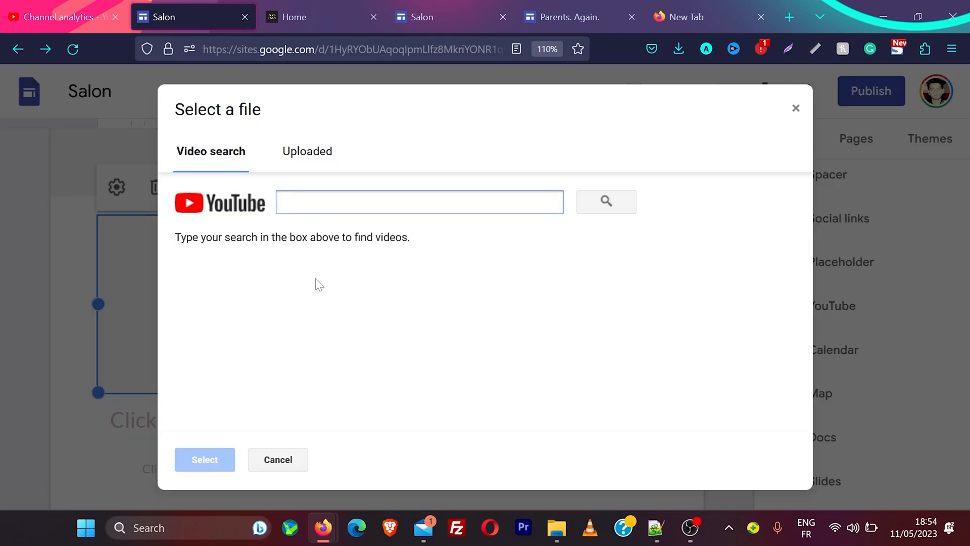
type("litespe")
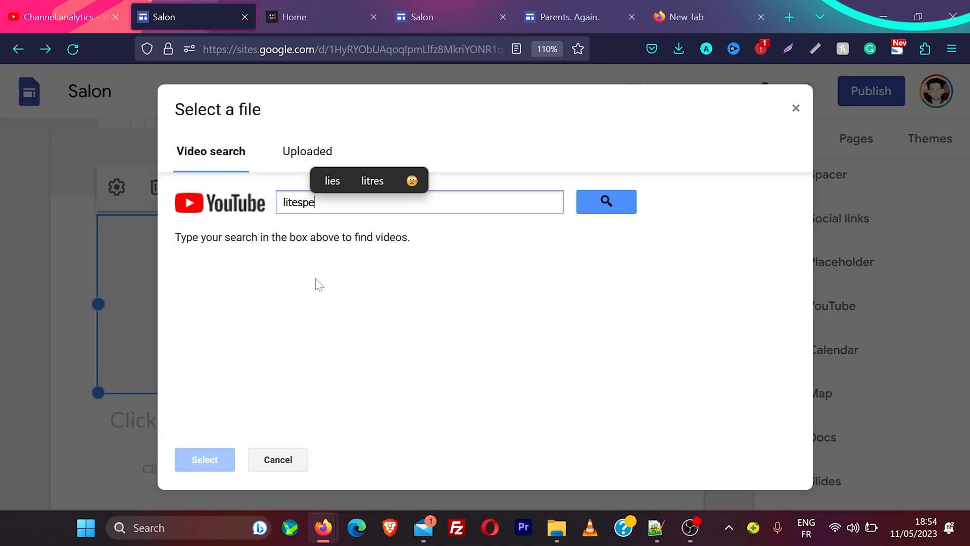
type("ed cache")
key("Return")
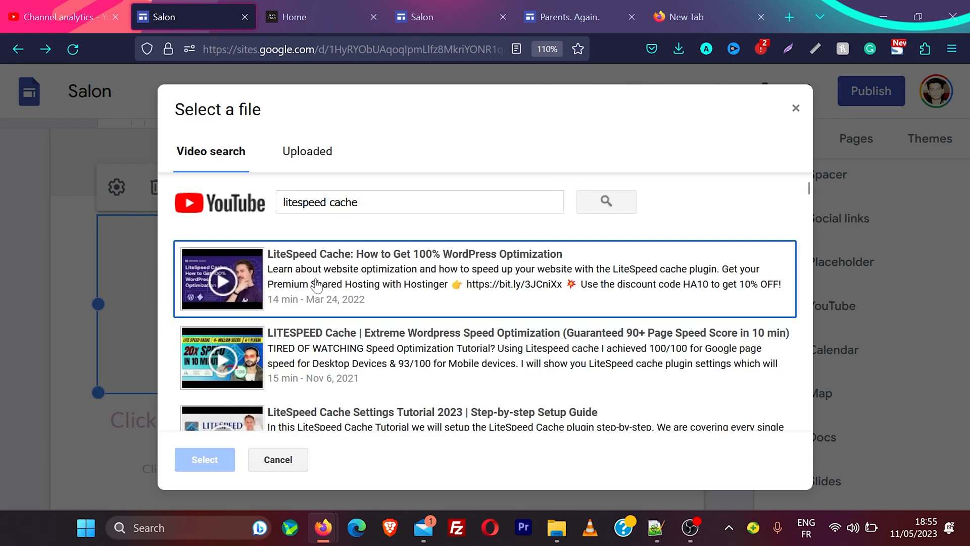
left_click(358, 363)
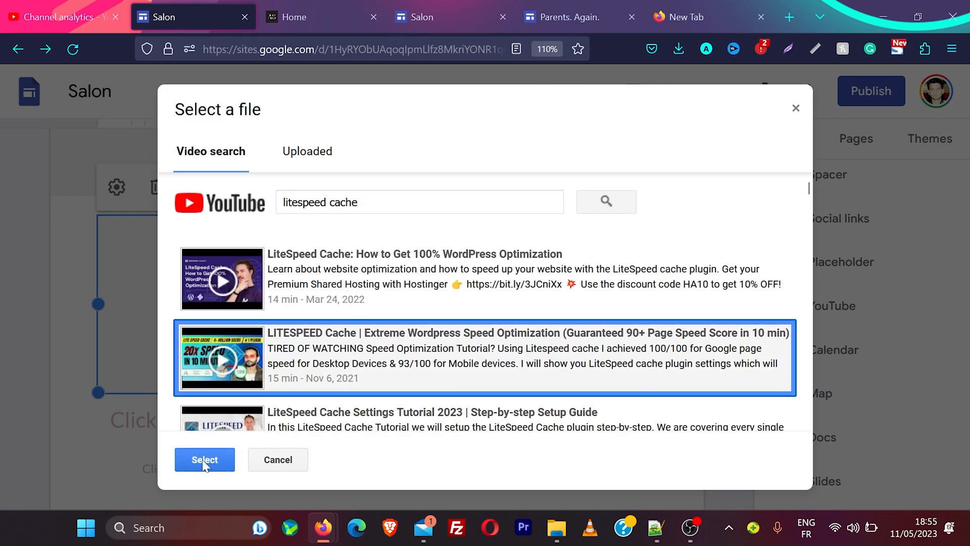
left_click(205, 459)
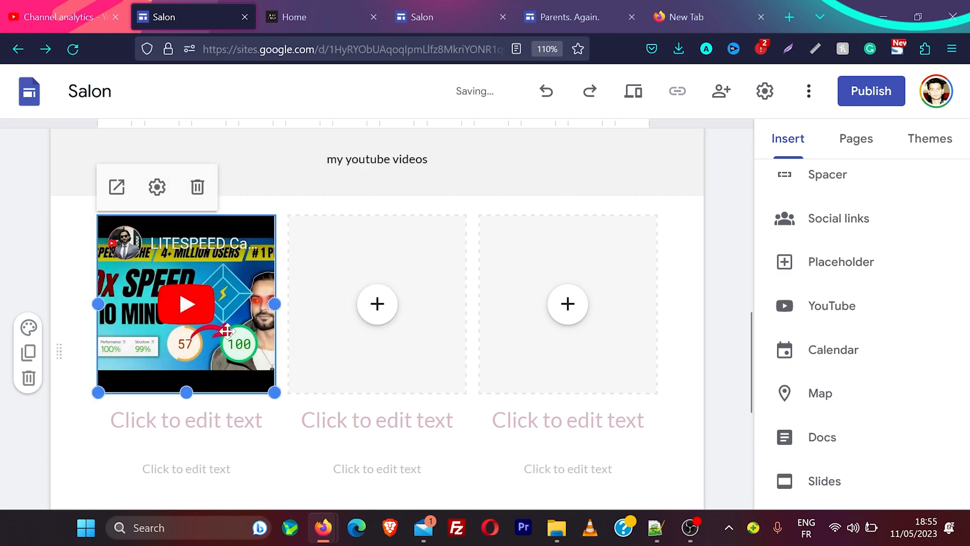
- Fill the middle column's placeholder with the YouTube video "The 10 Biggest Fashion Trends for Summer 23", found by searching for "fashion"
left_click(378, 304)
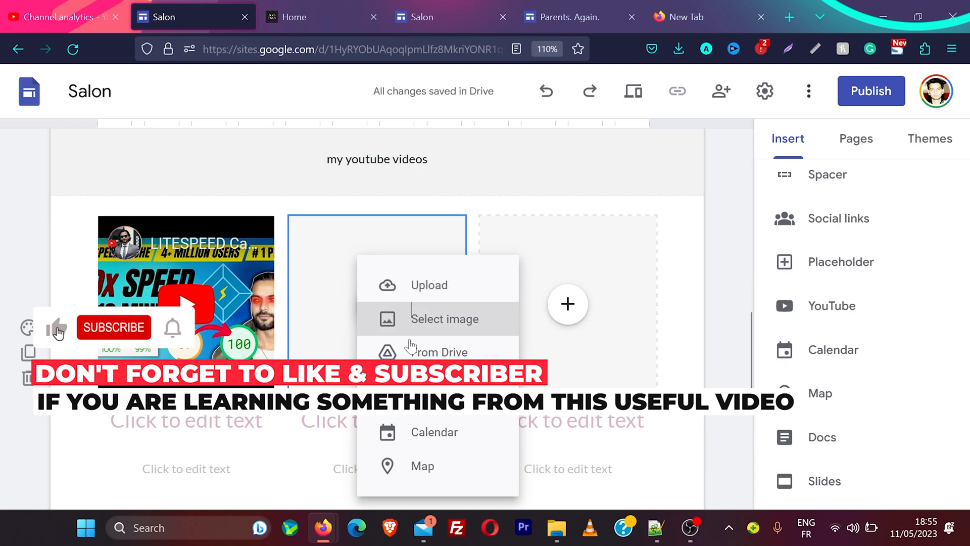
left_click(429, 392)
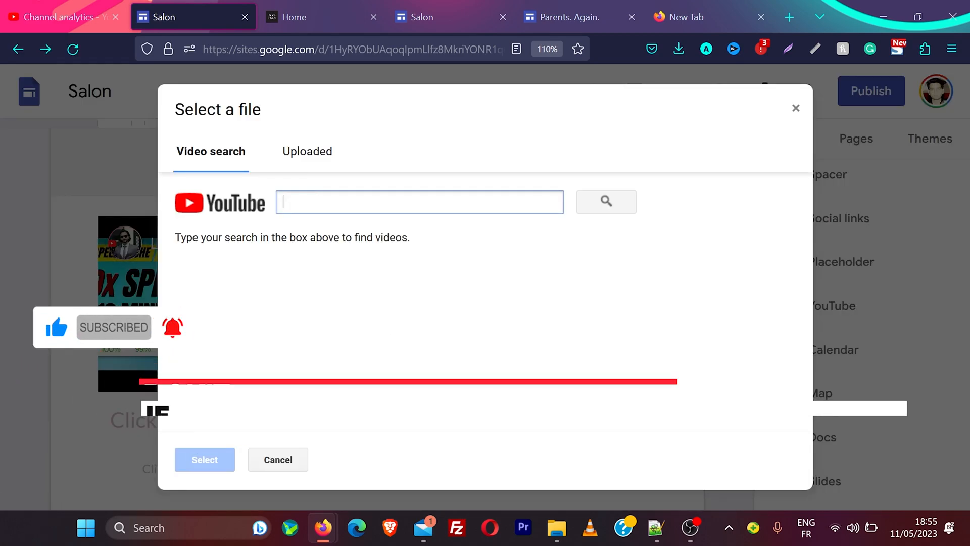
type("fashion")
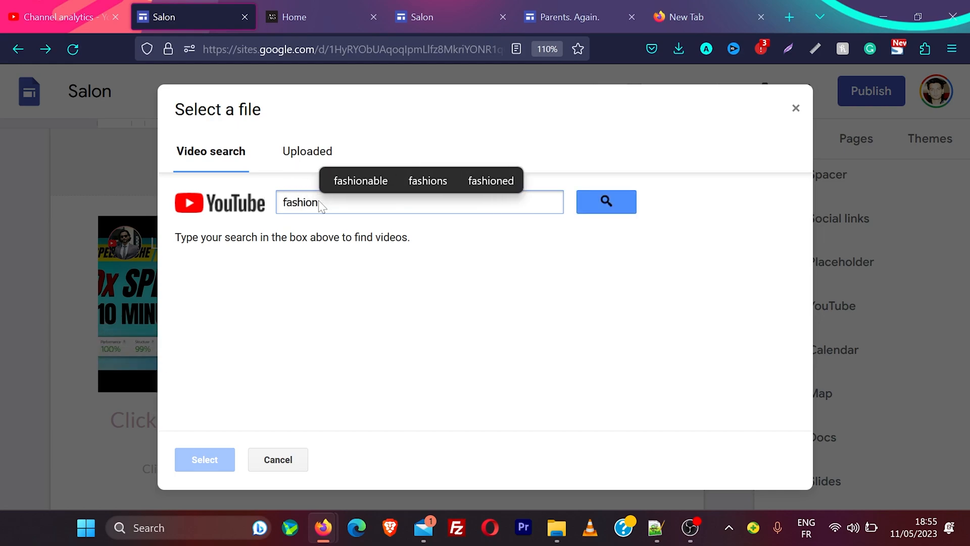
key("Return")
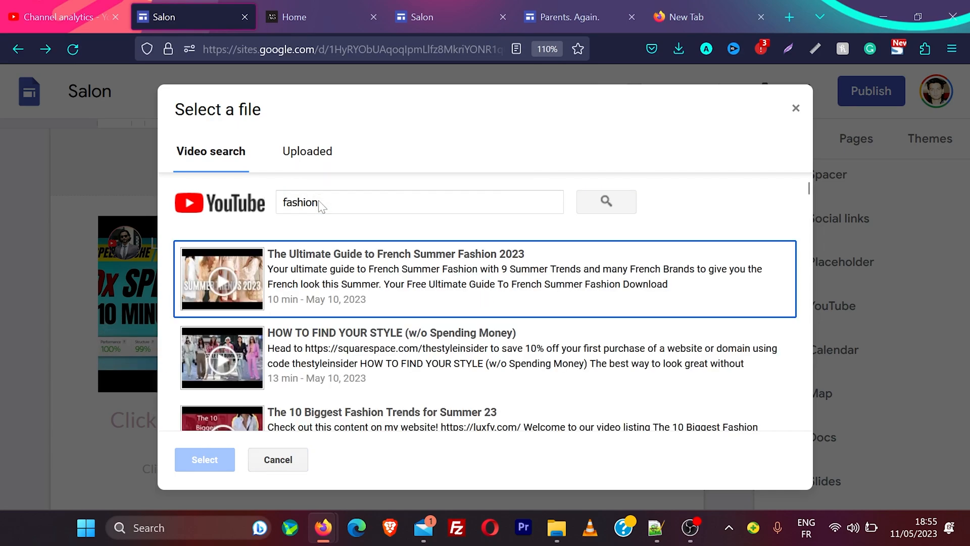
scroll(378, 297, "down", 1)
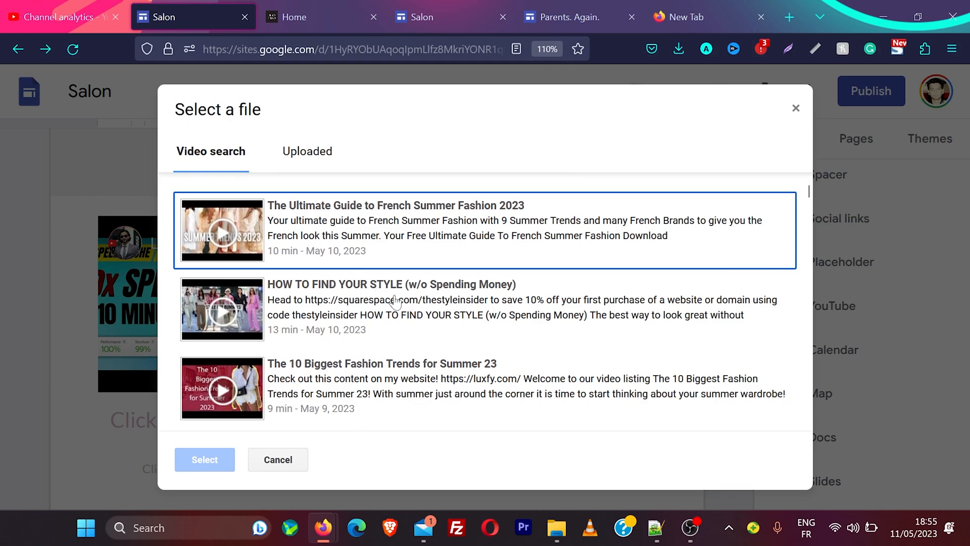
left_click(308, 384)
left_click(201, 460)
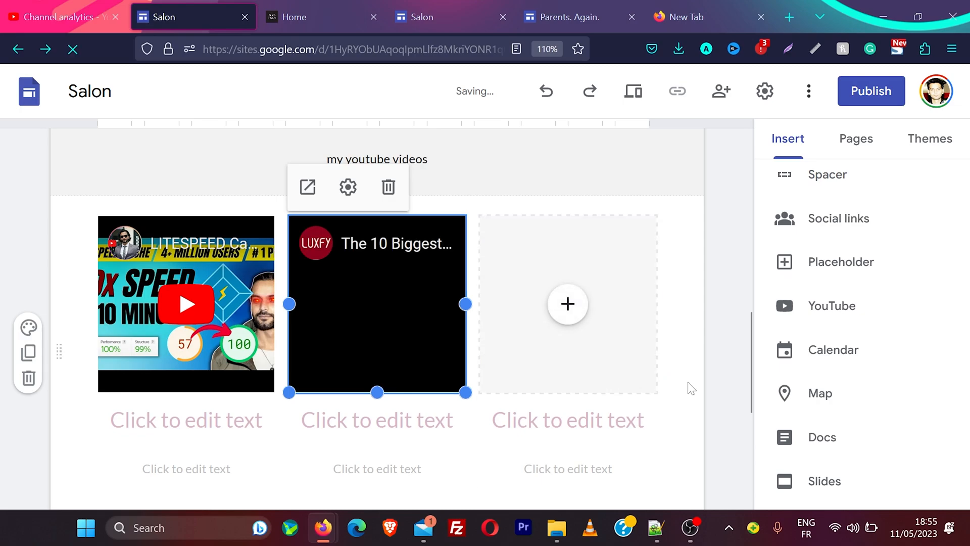
- Delete the empty third column and reposition and widen the two video columns to fill the section's width
left_click(583, 343)
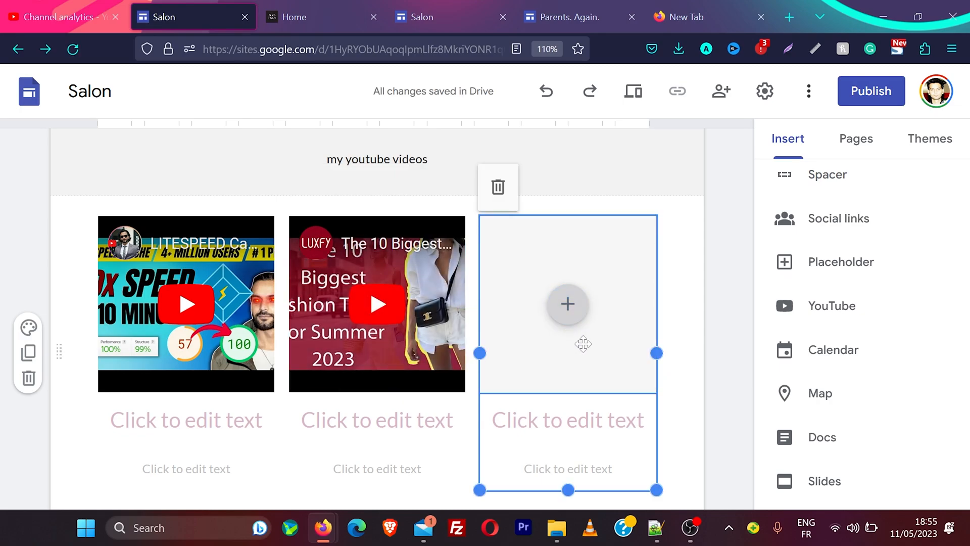
left_click(499, 192)
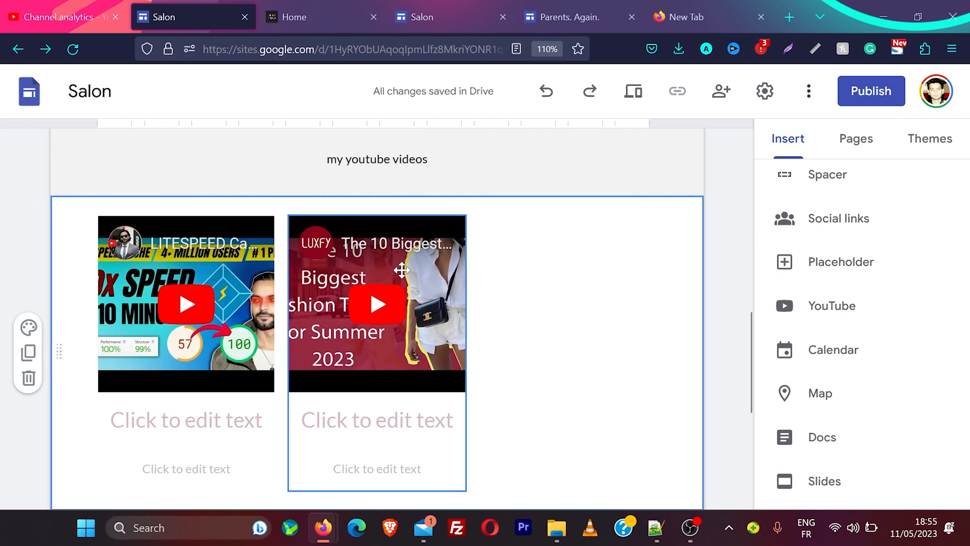
left_click_drag(399, 269, 539, 269)
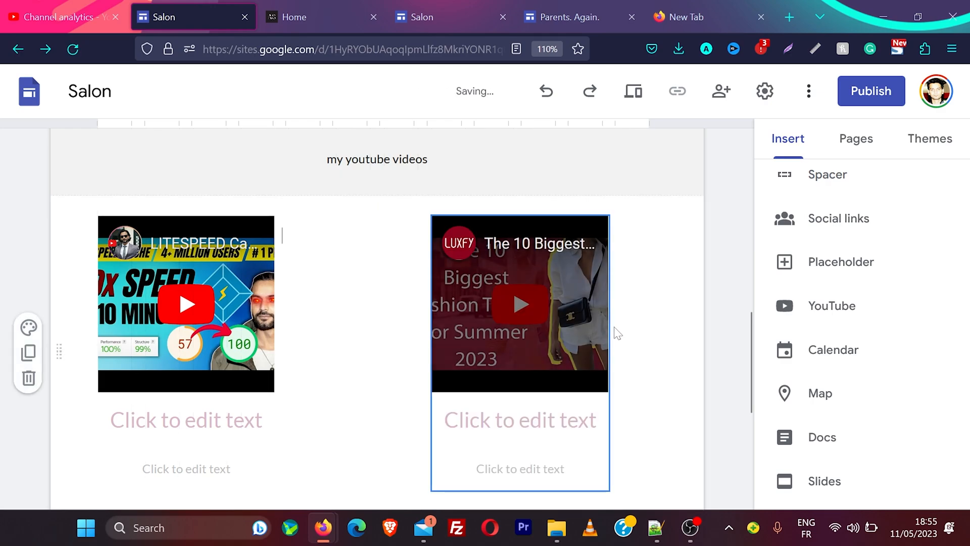
left_click_drag(608, 350, 767, 327)
left_click(275, 351)
left_click_drag(279, 350, 376, 350)
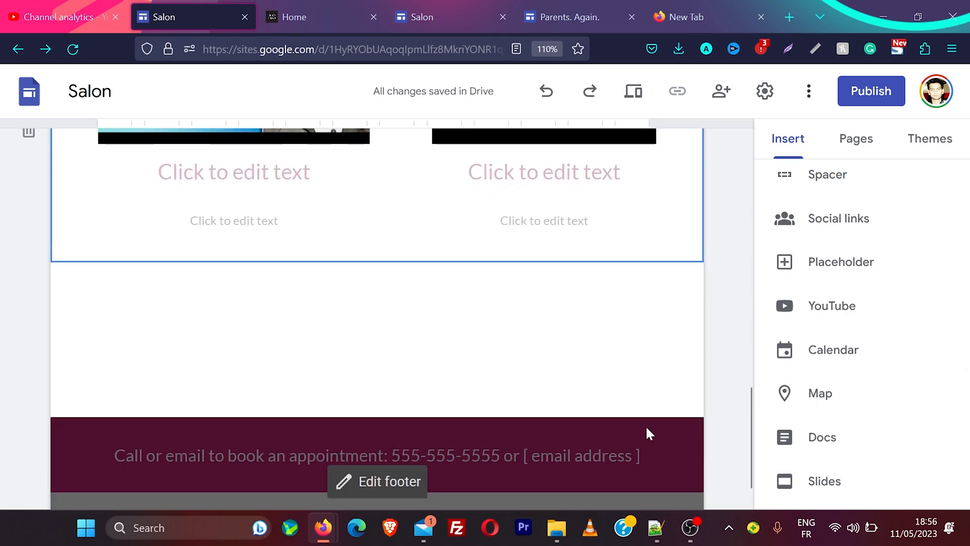
- Enter the headings "light speed tutorial" under the first video and "fashion video" under the second
scroll(647, 428, "up", 2)
left_click(223, 285)
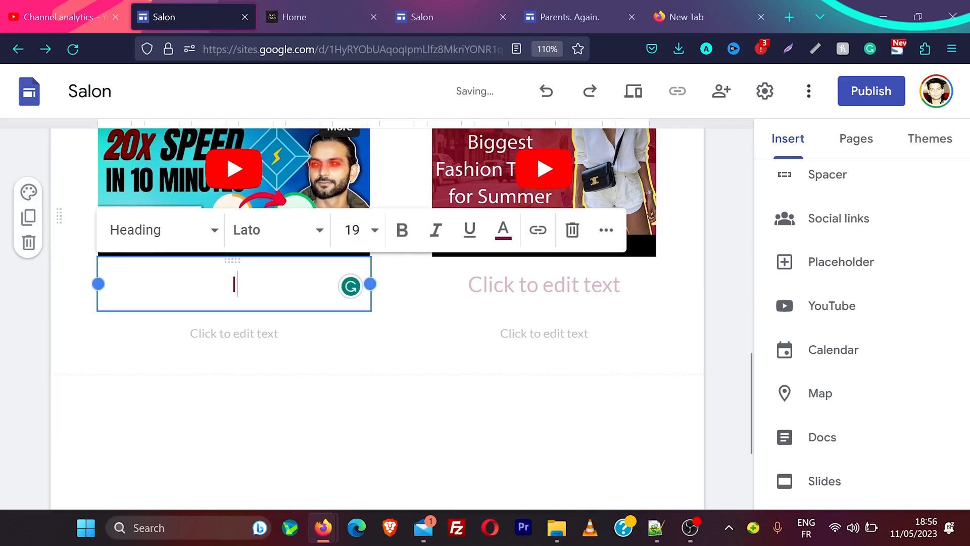
type("light speed tutorial")
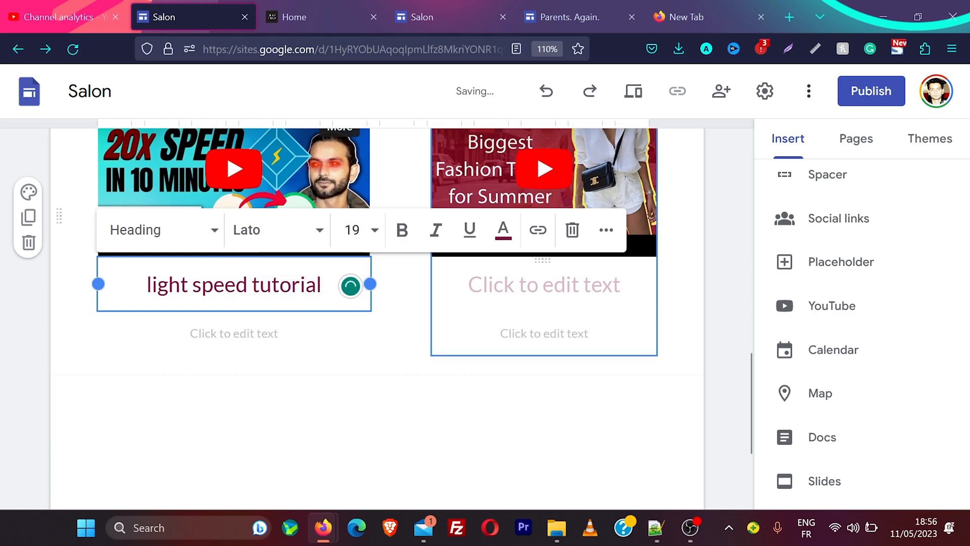
left_click(544, 284)
type("fashion video")
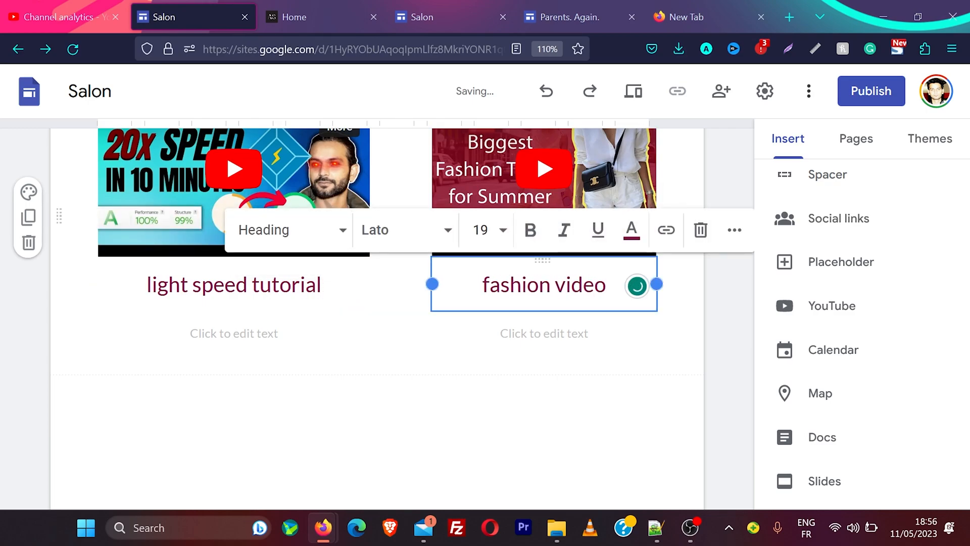
left_click(654, 423)
- Insert an image carousel with the six pexels JPG photos from the "google site files" folder and stretch it across the section's width
scroll(656, 423, "down", 1)
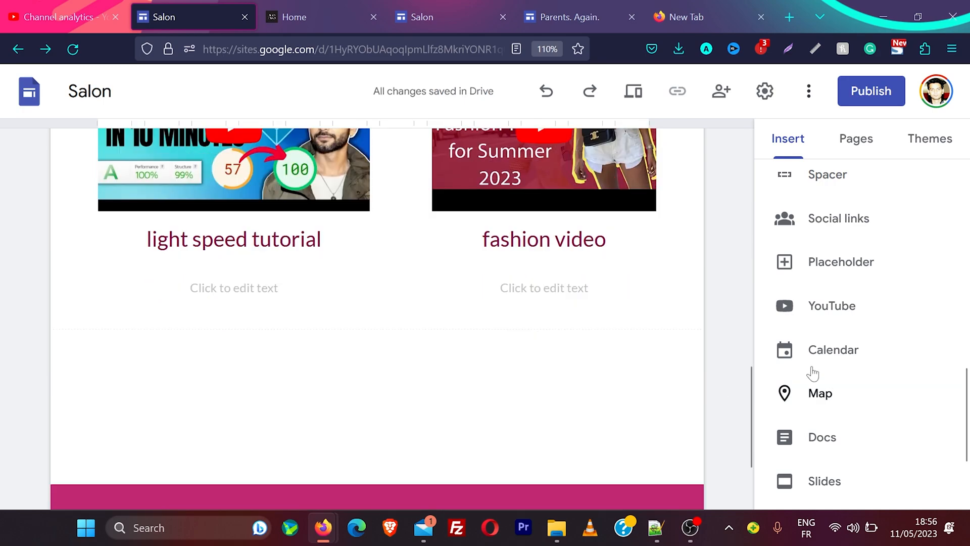
scroll(851, 365, "down", 3)
scroll(850, 365, "up", 8)
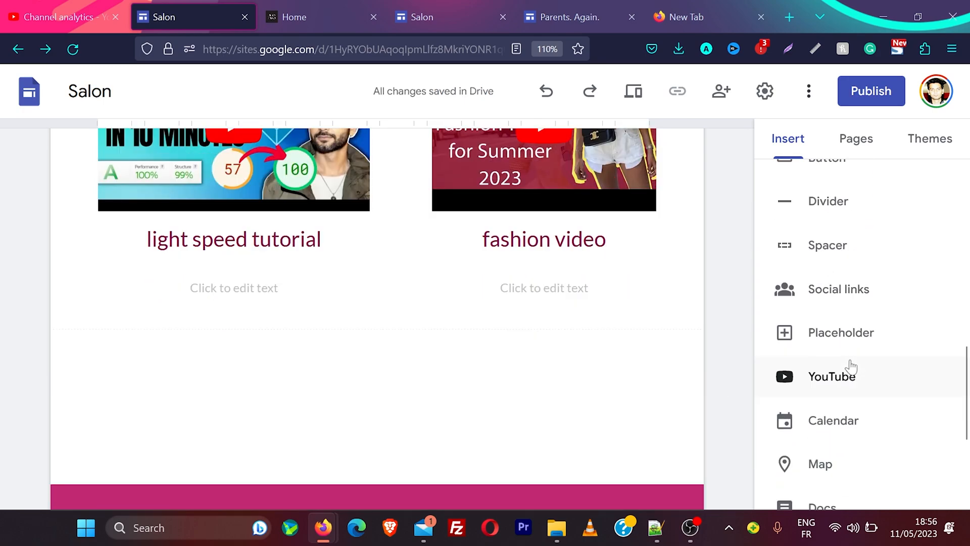
left_click(855, 303)
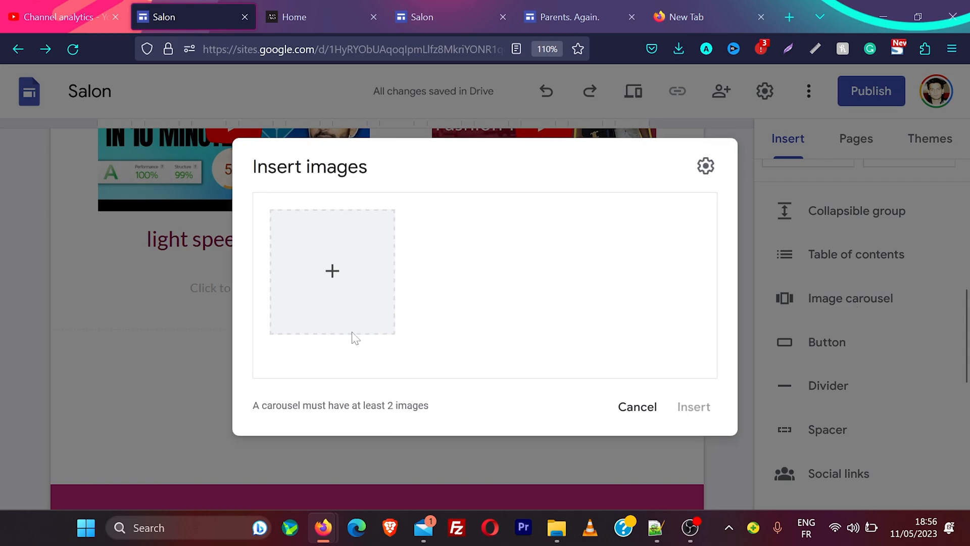
left_click(332, 270)
left_click(373, 301)
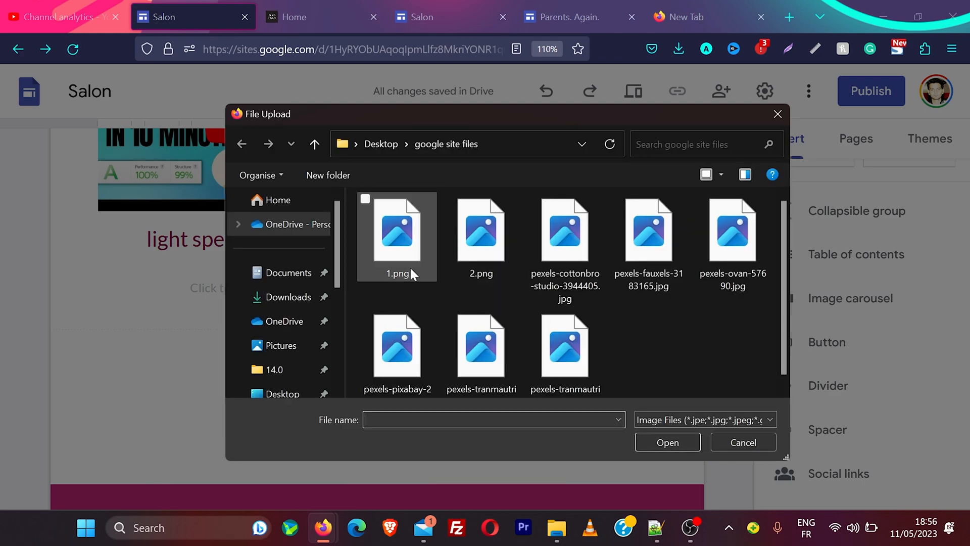
left_click(552, 246)
key("shift+End")
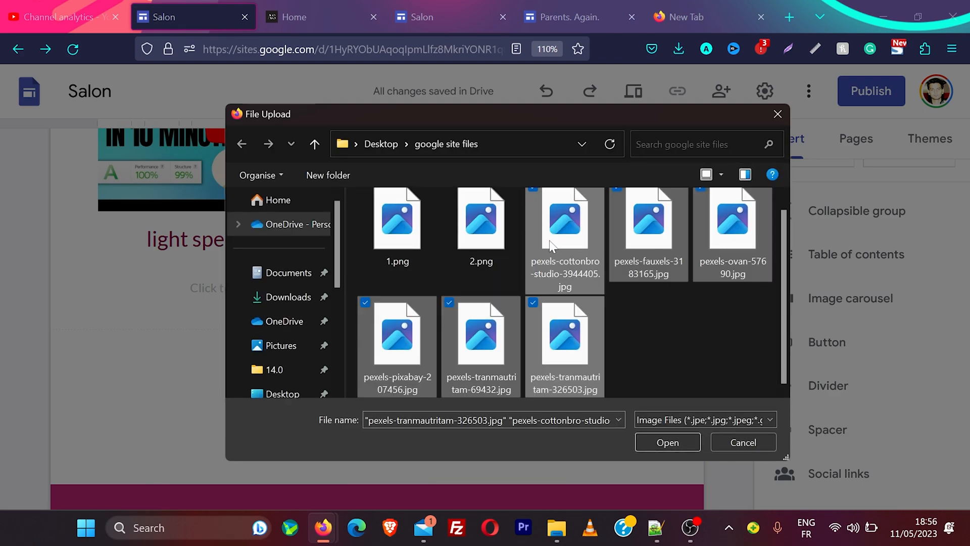
key("Return")
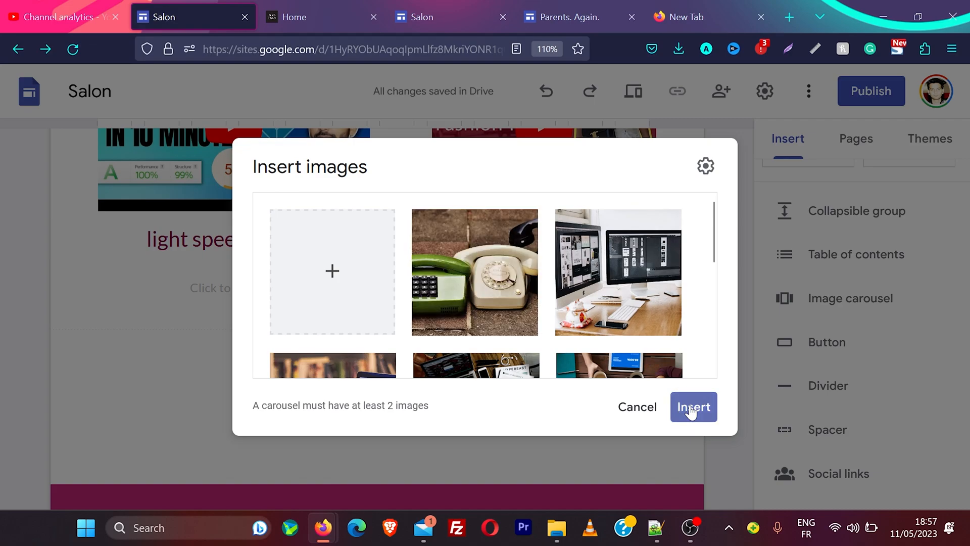
left_click(691, 412)
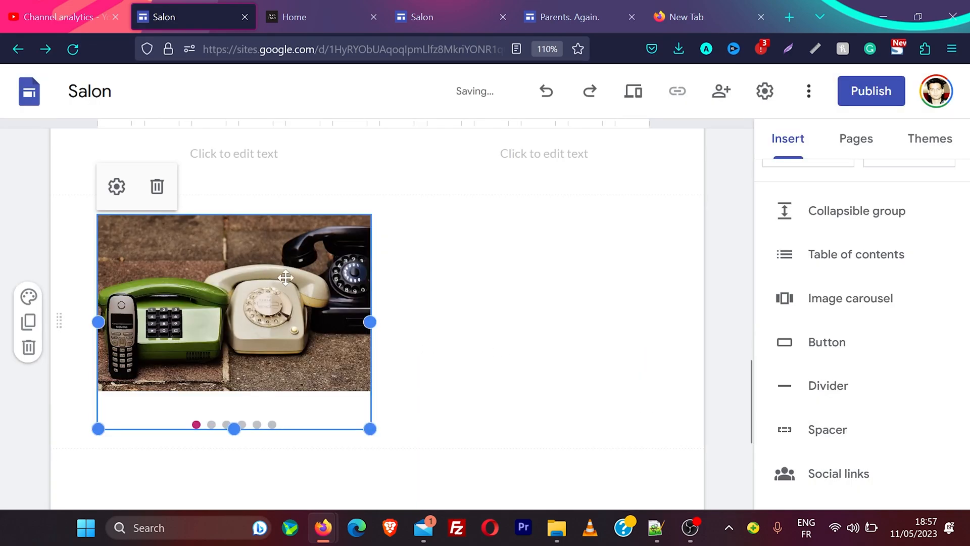
left_click_drag(370, 321, 655, 319)
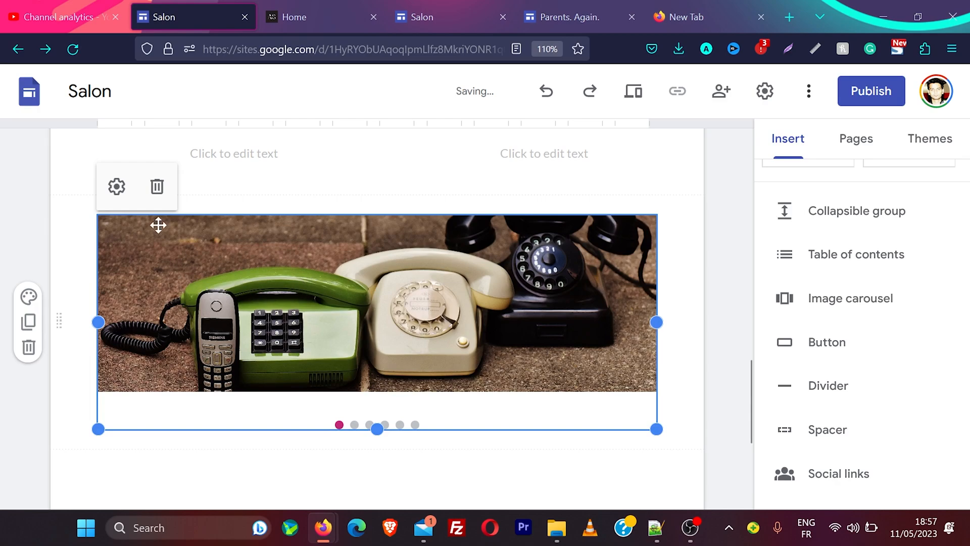
- Turn off the dots and captions in the image carousel's settings and update the carousel
left_click(118, 189)
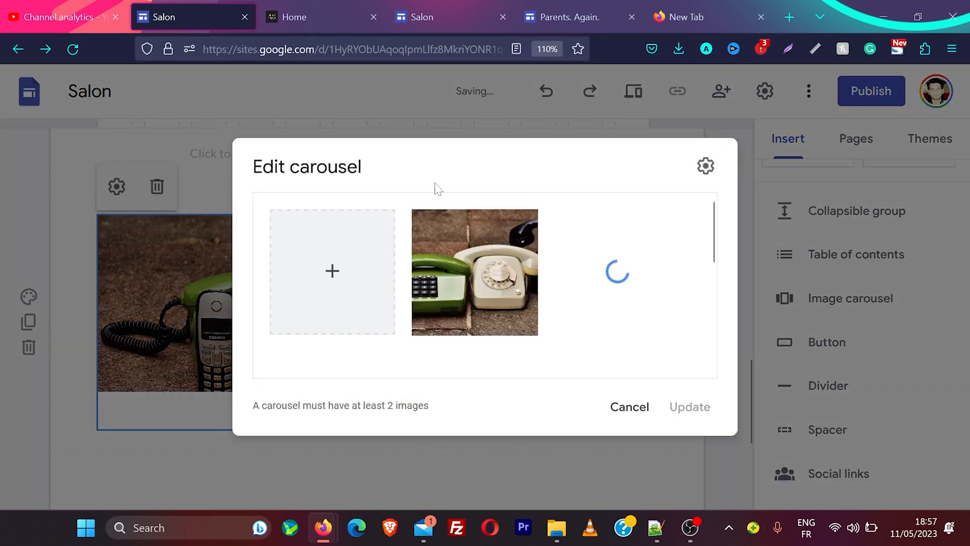
left_click(705, 165)
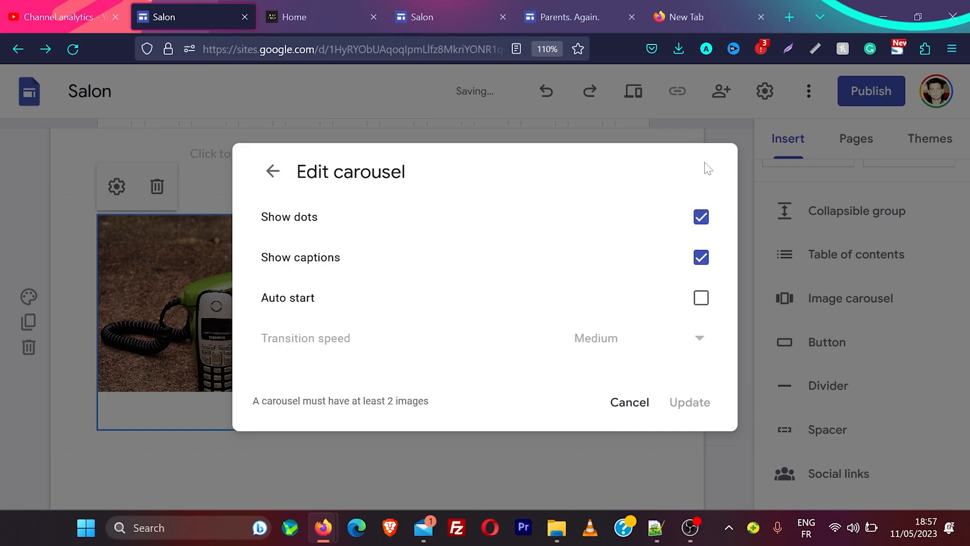
left_click(701, 219)
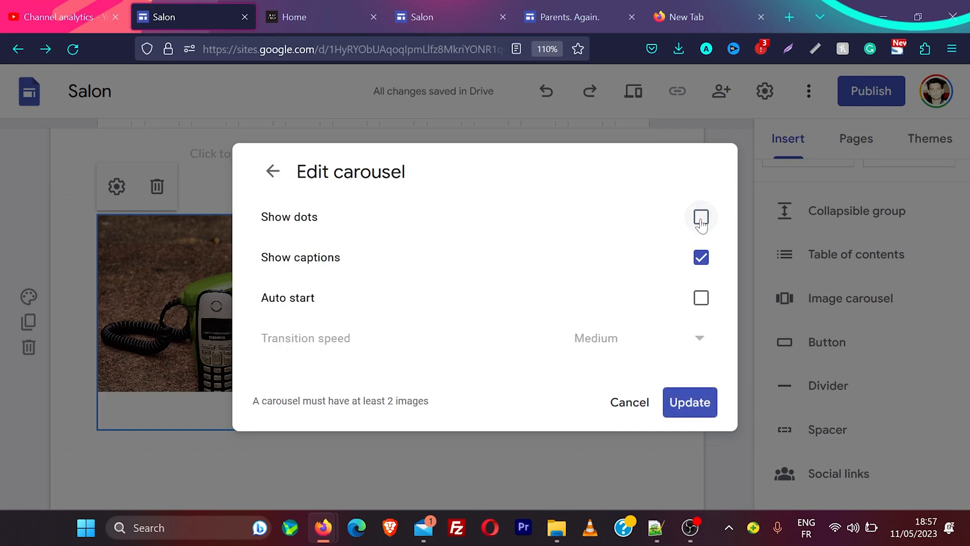
left_click(700, 258)
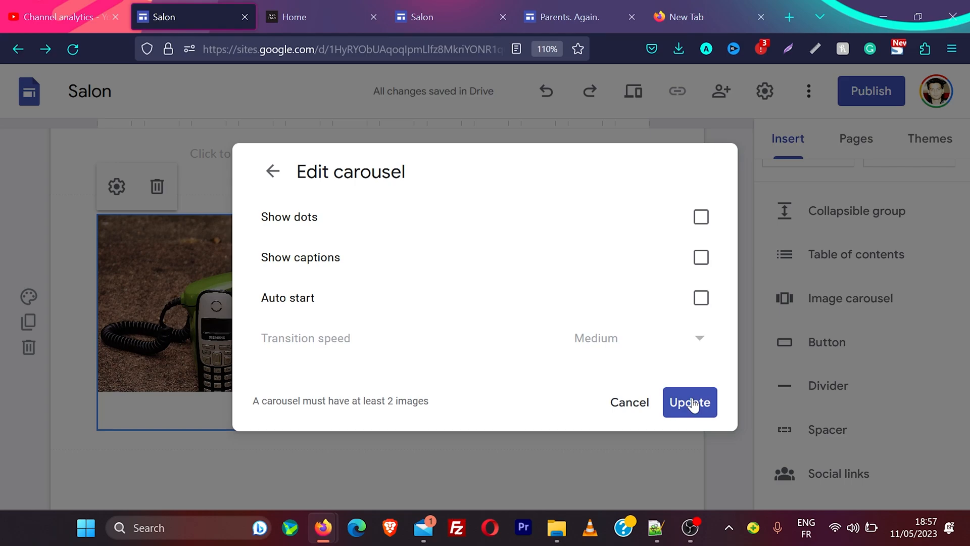
left_click(690, 402)
- Preview the site at desktop and tablet sizes, opening and closing the navigation menu in the tablet view
scroll(695, 415, "down", 4)
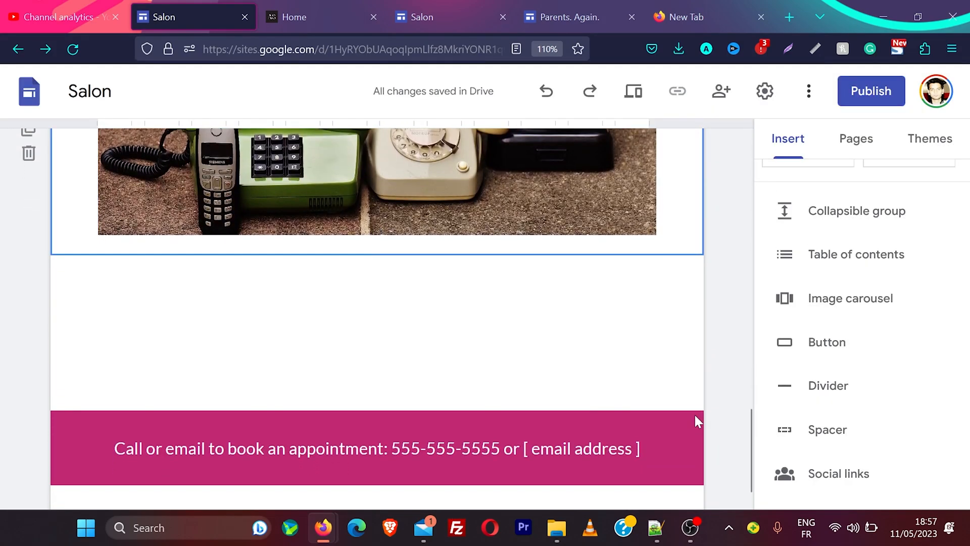
scroll(695, 414, "up", 10)
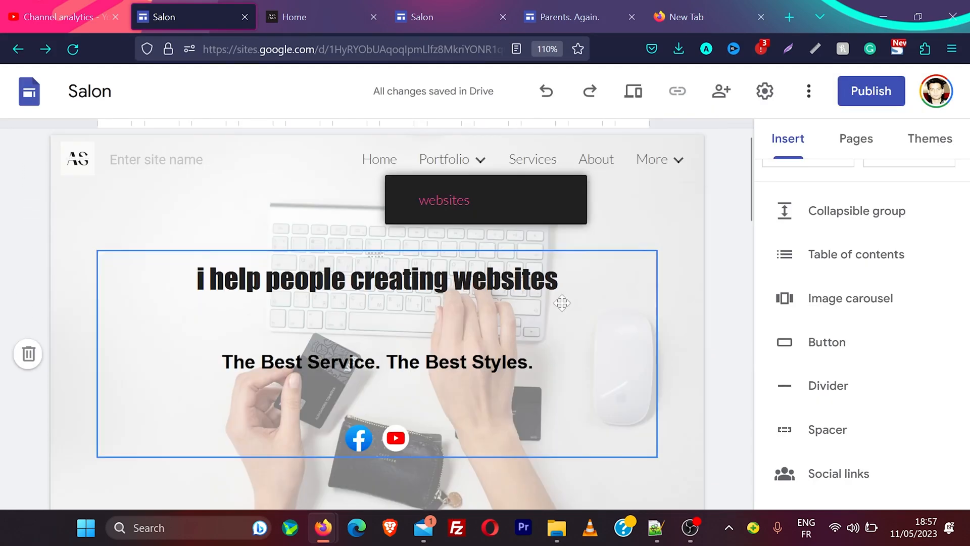
left_click(633, 92)
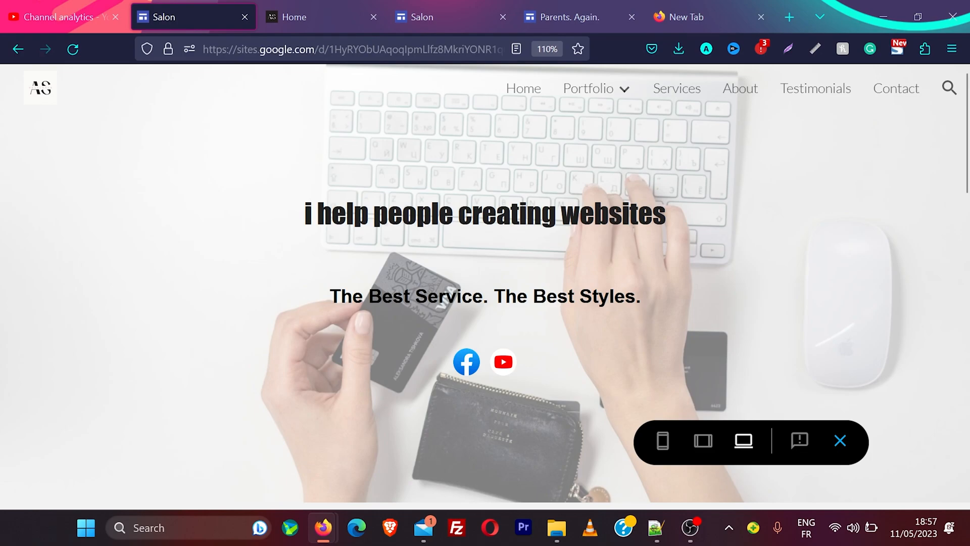
left_click(703, 441)
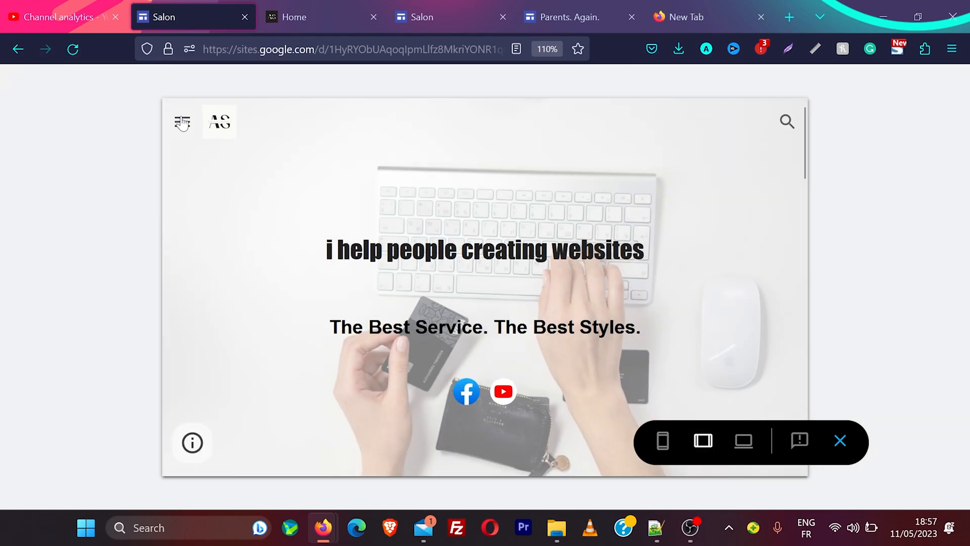
left_click(182, 124)
left_click(182, 124)
- Examine the home page in the phone-size preview, from the header through the videos to the carousel and booking banner
left_click(661, 449)
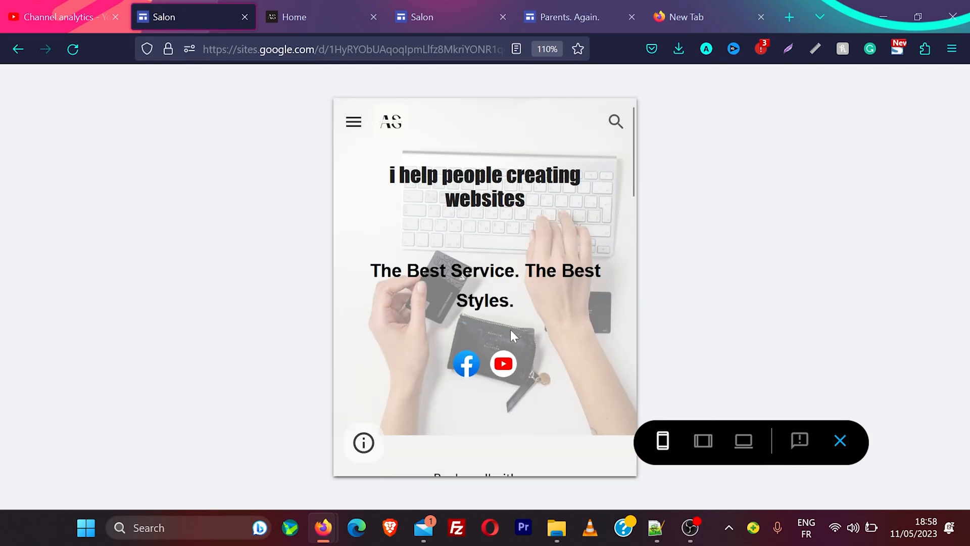
scroll(510, 330, "down", 10)
scroll(511, 330, "down", 8)
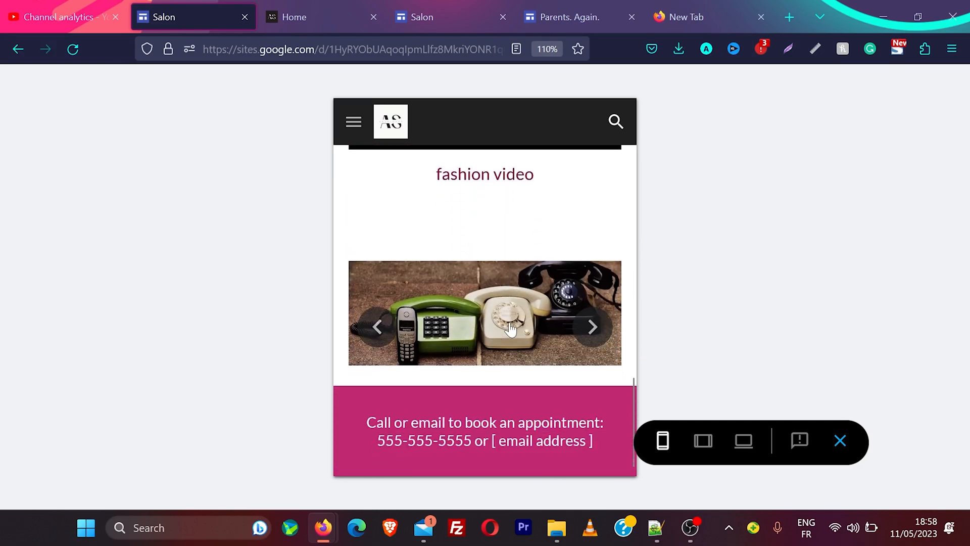
scroll(510, 329, "up", 15)
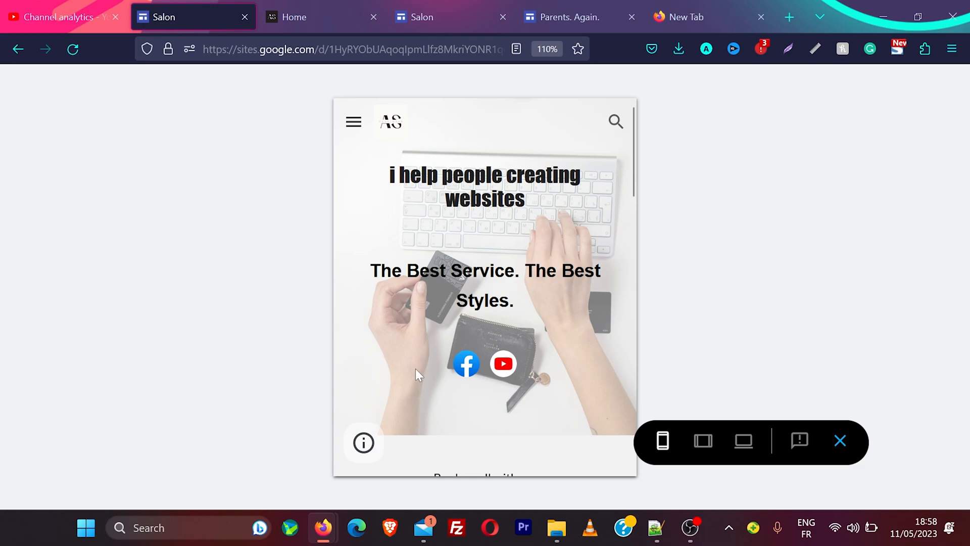
scroll(415, 369, "down", 10)
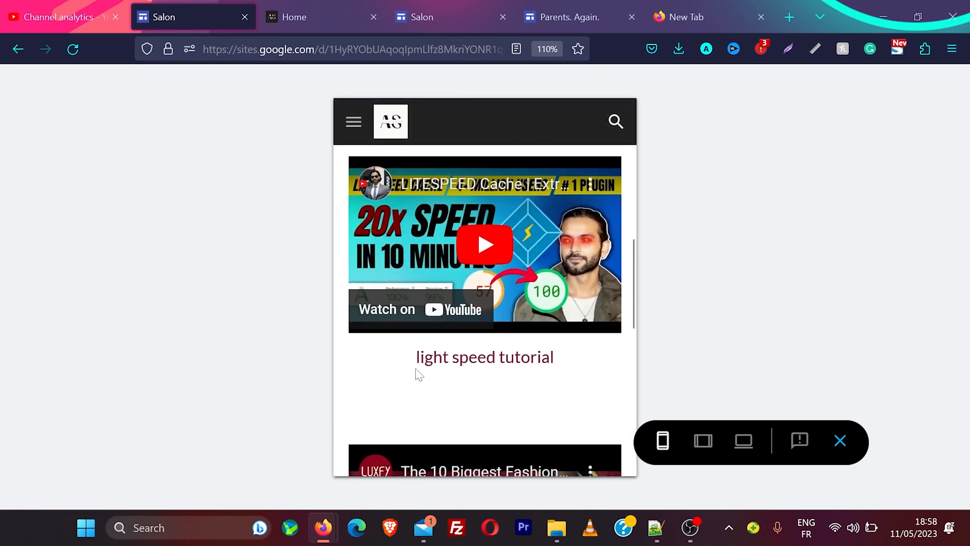
scroll(418, 374, "up", 10)
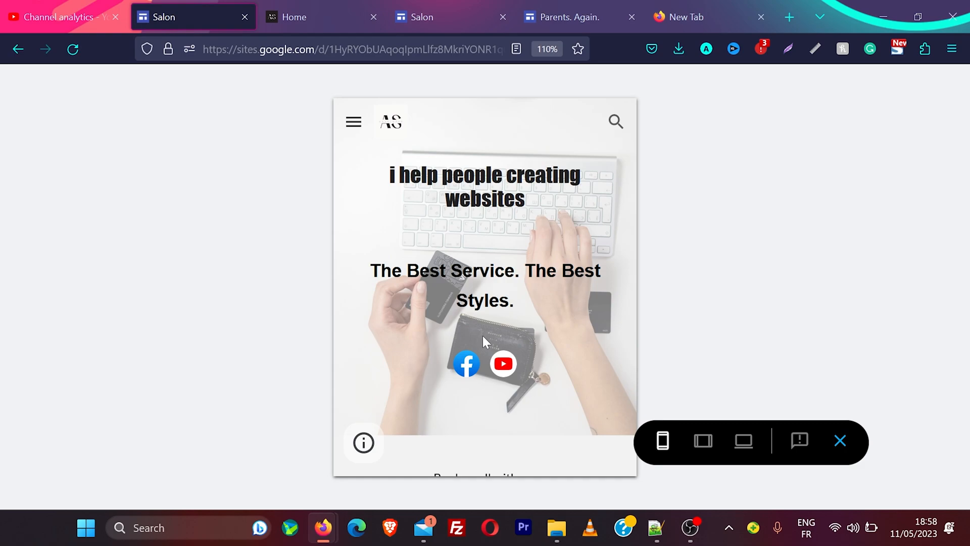